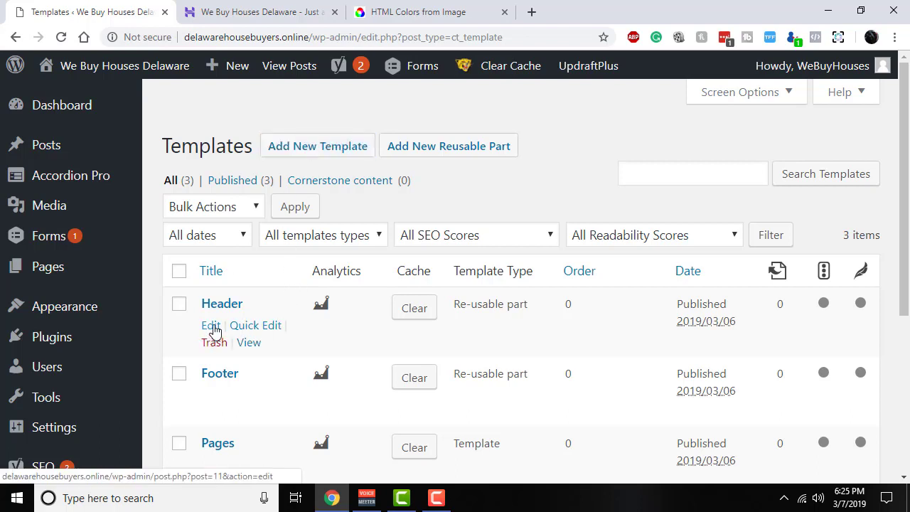
- Open the Header template for editing and launch it in the Oxygen builder
left_click(212, 325)
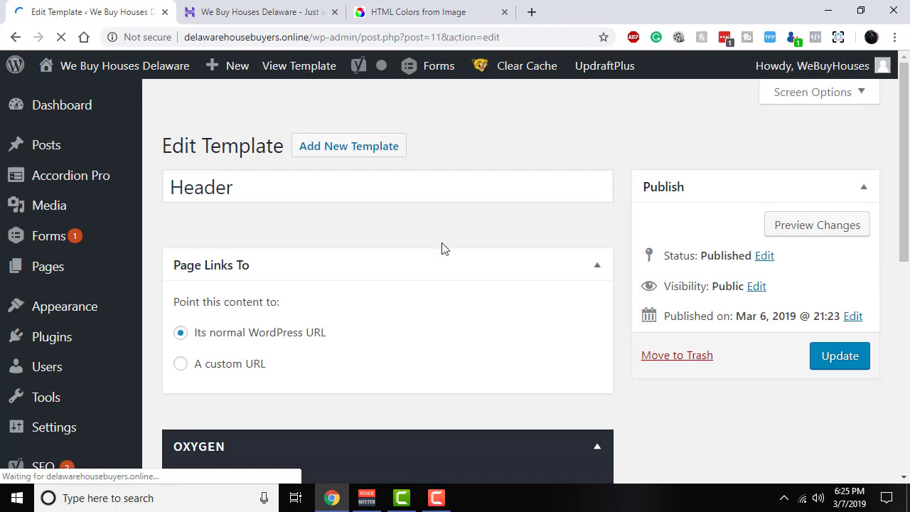
scroll(329, 212, "down", 3)
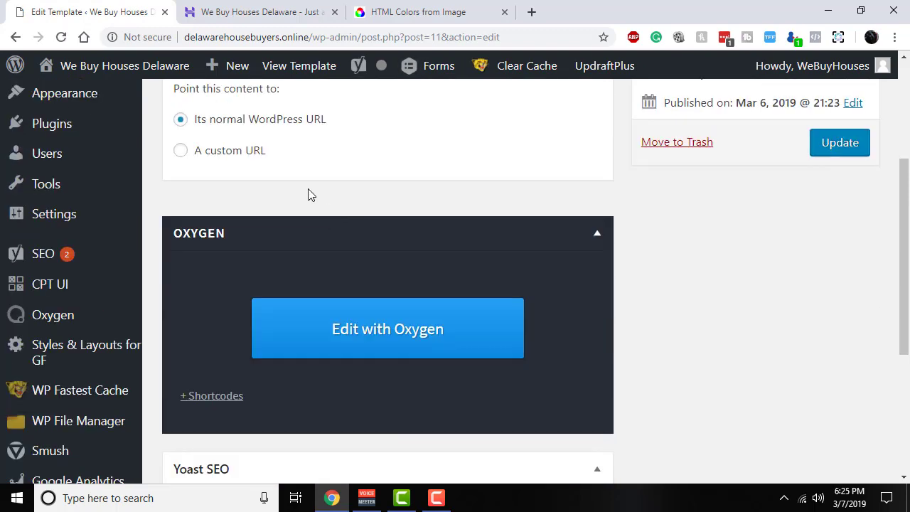
scroll(308, 194, "up", 3)
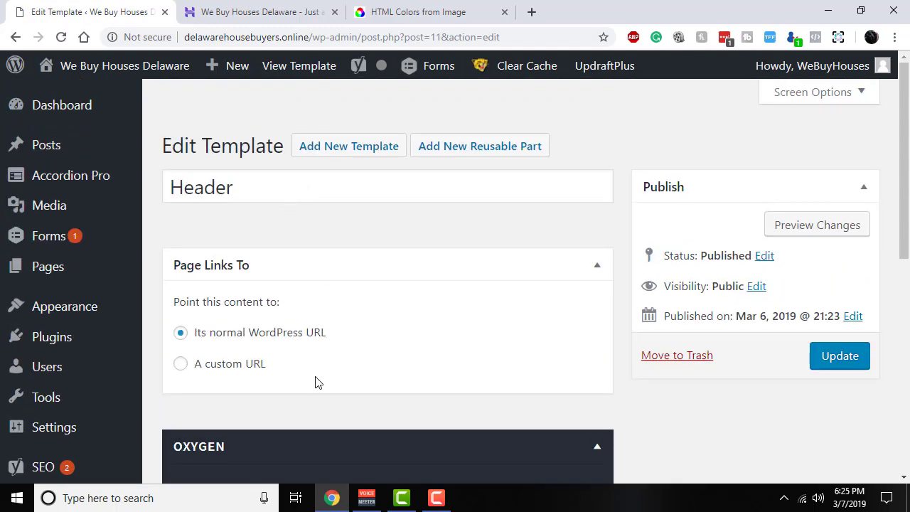
scroll(324, 356, "down", 5)
scroll(384, 245, "up", 2)
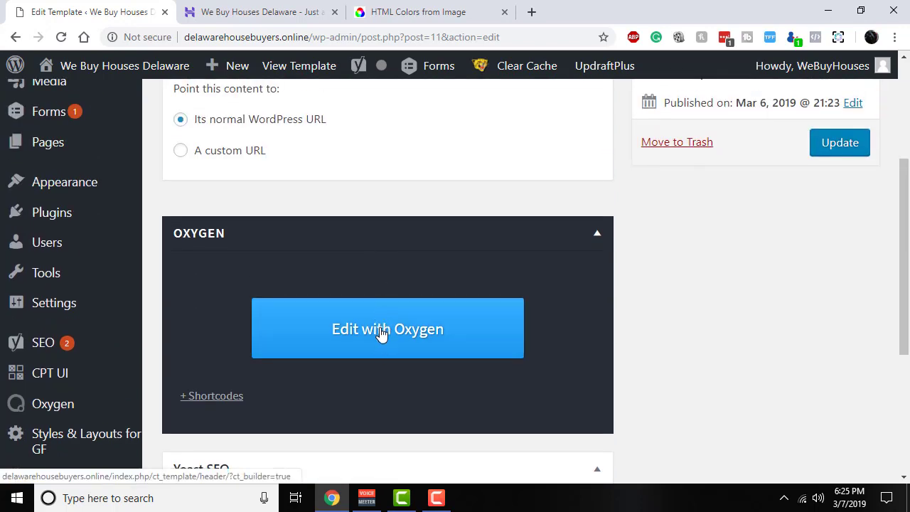
left_click(382, 334)
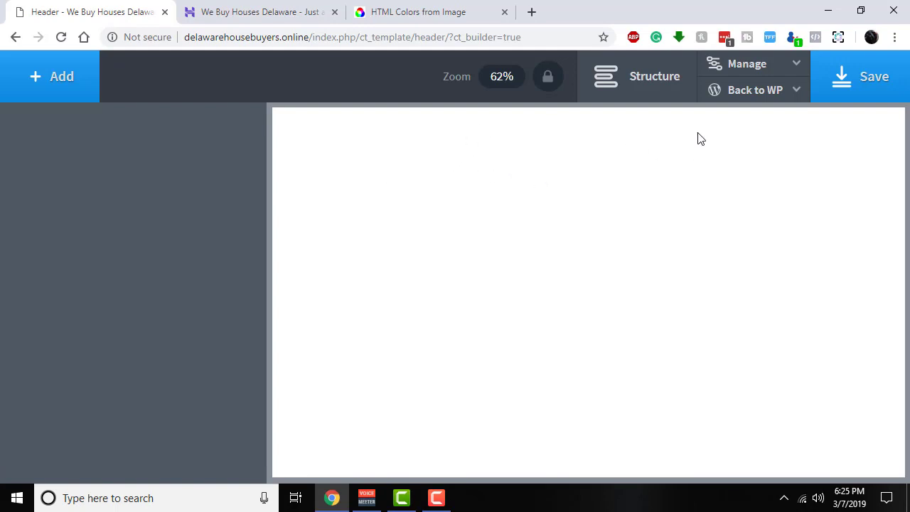
- Create a color set named Delaware in the global styles and open it
left_click(743, 64)
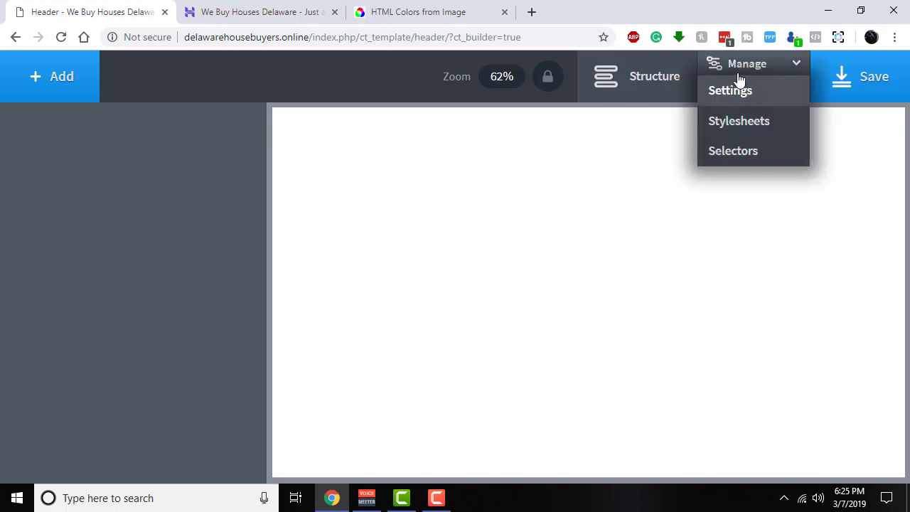
left_click(732, 91)
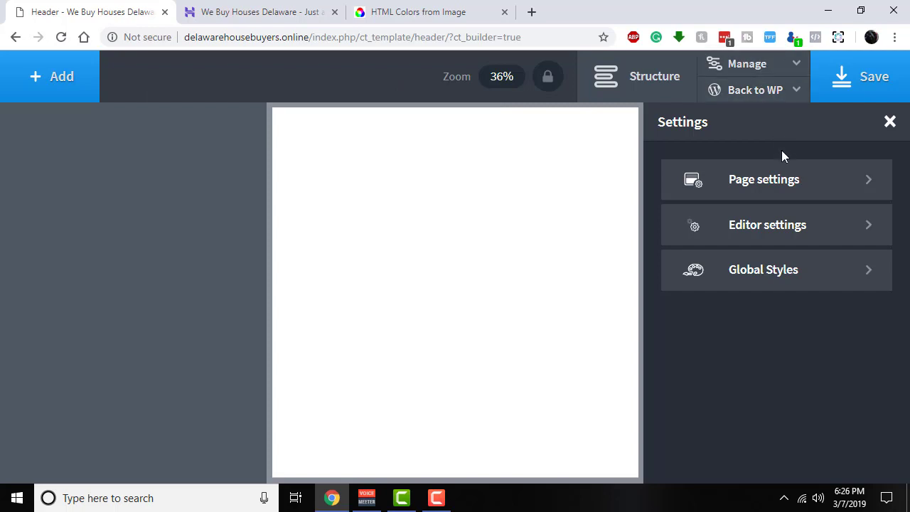
left_click(774, 282)
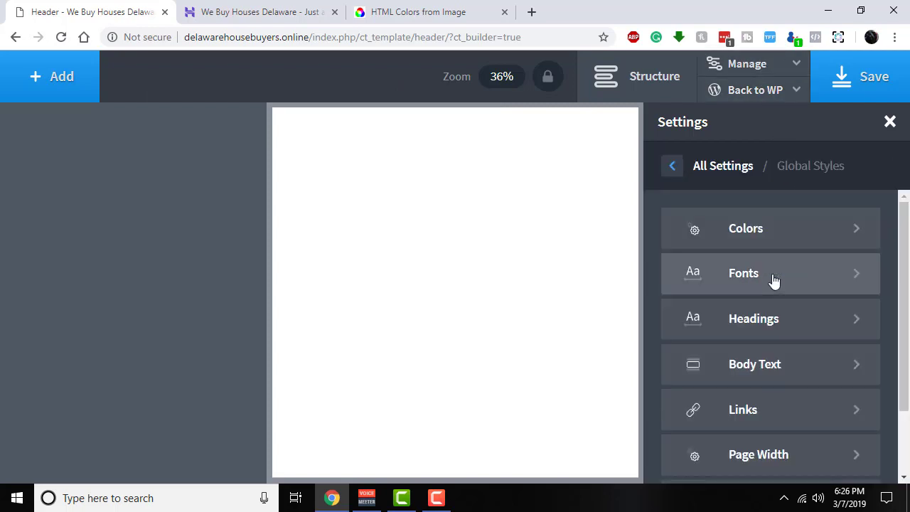
left_click(752, 233)
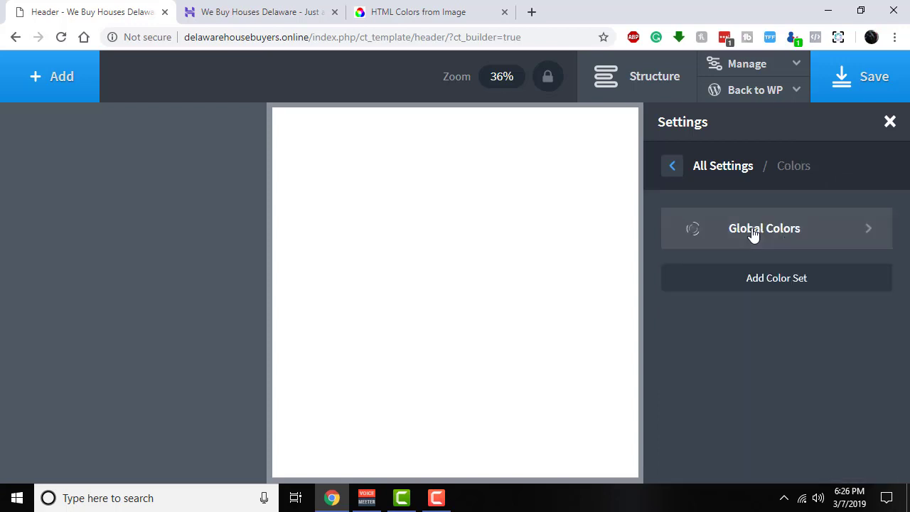
left_click(772, 286)
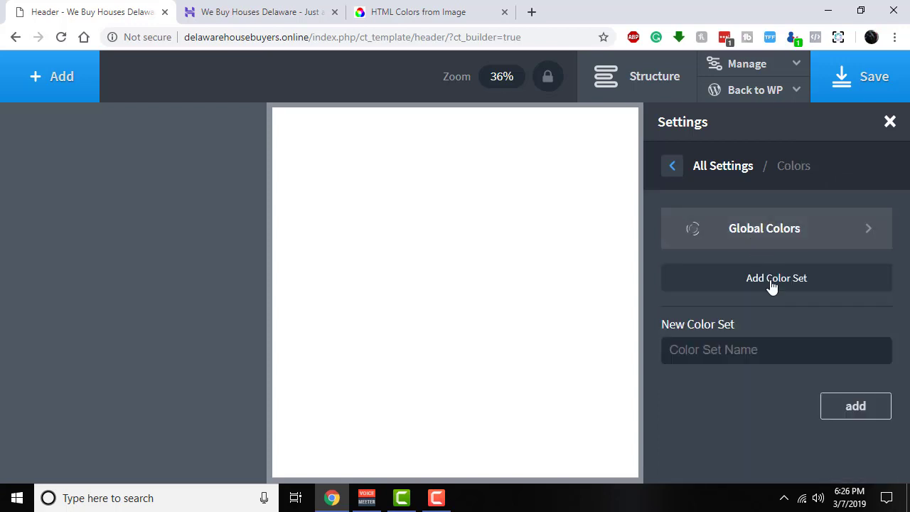
type("Del")
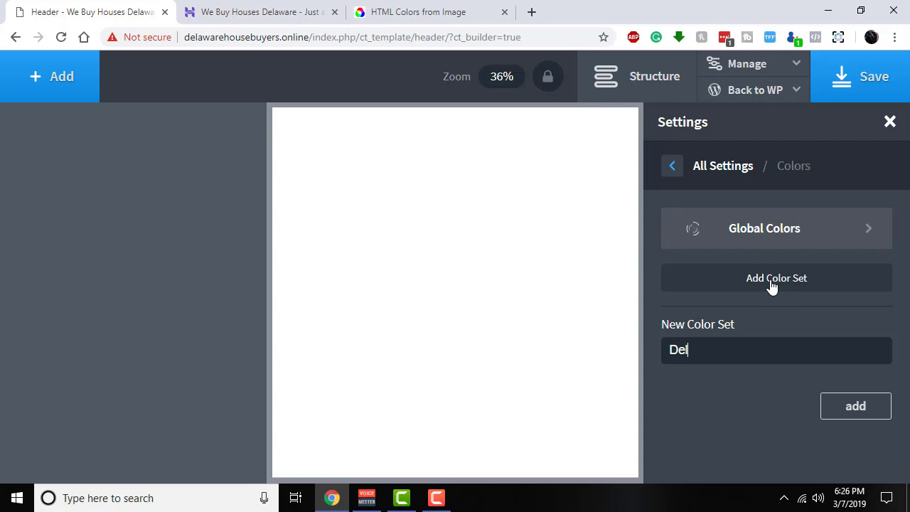
type("aware")
left_click(831, 405)
left_click(787, 277)
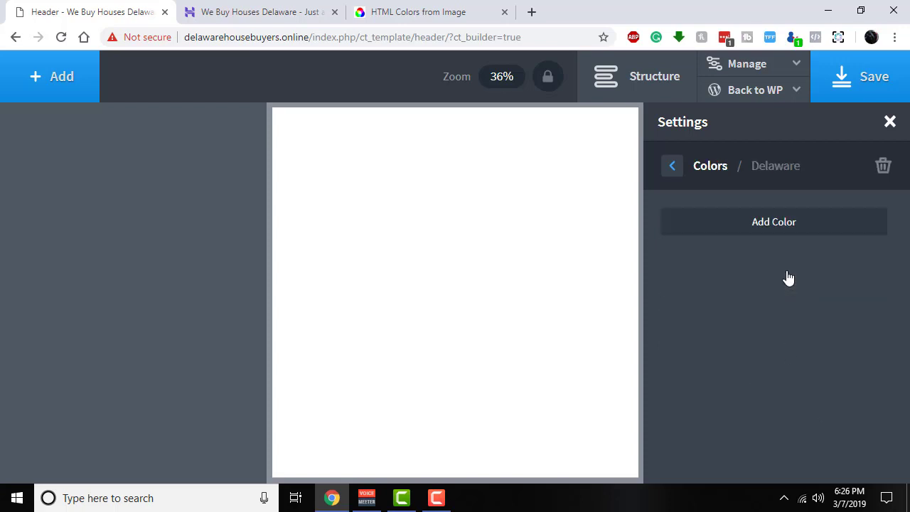
- Start a new color in the Delaware set and copy the logo's blue code #0069AA from the HTML Colors from Image page
left_click(767, 231)
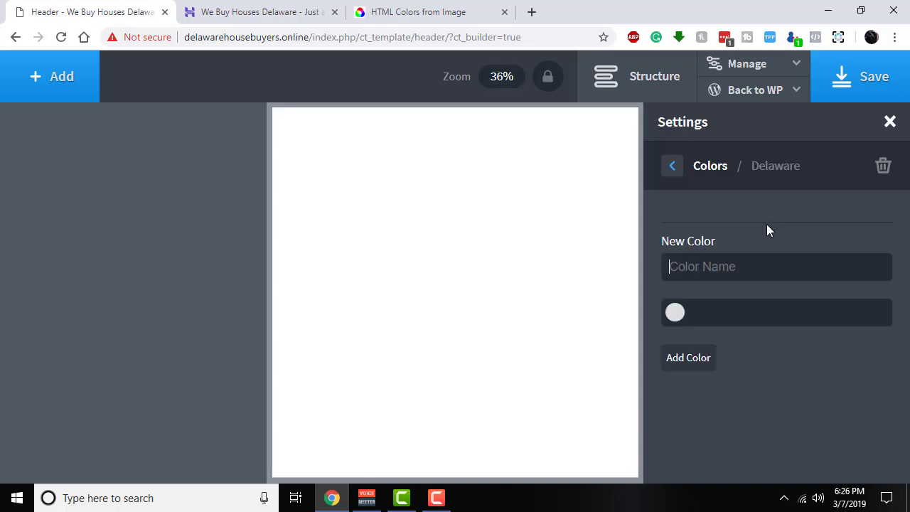
left_click(436, 14)
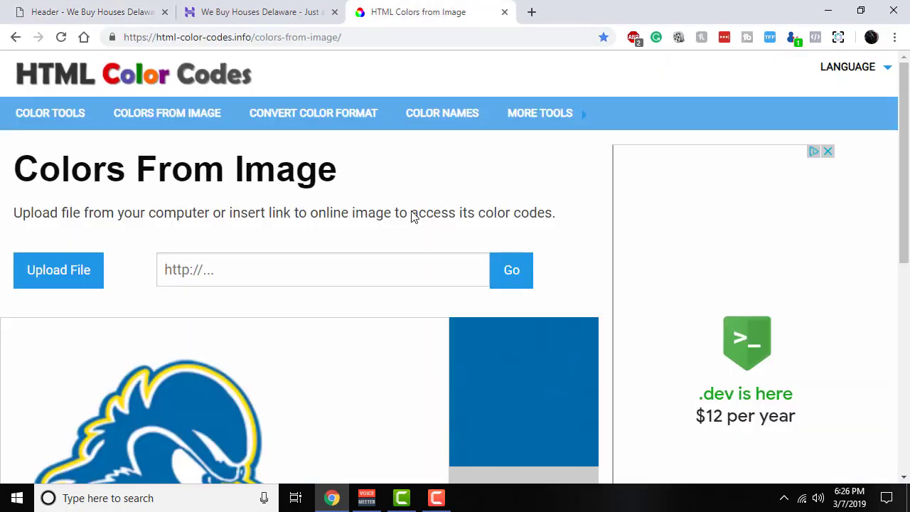
scroll(382, 299, "down", 3)
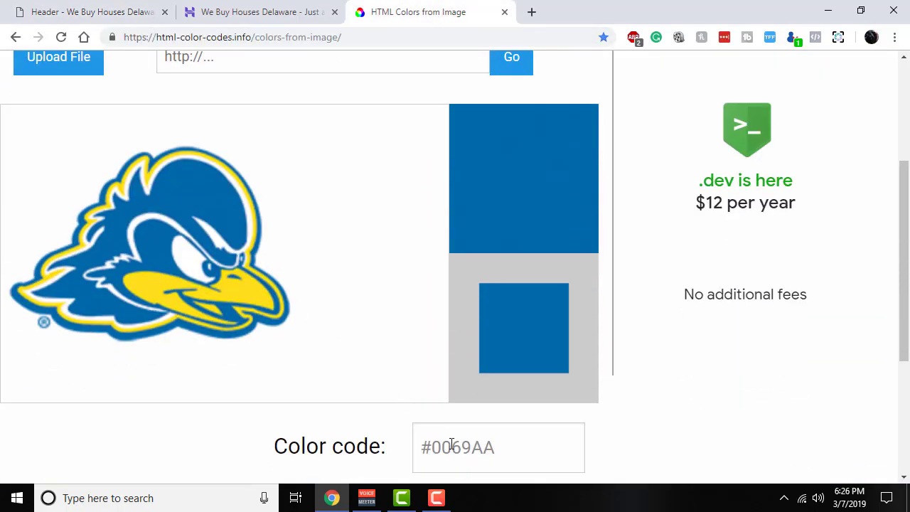
left_click(505, 447)
triple_click(506, 447)
right_click(505, 447)
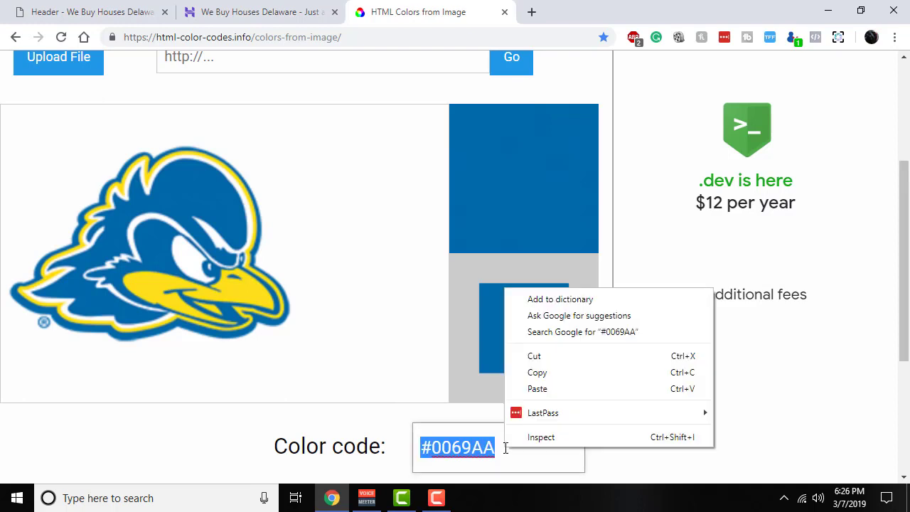
left_click(553, 370)
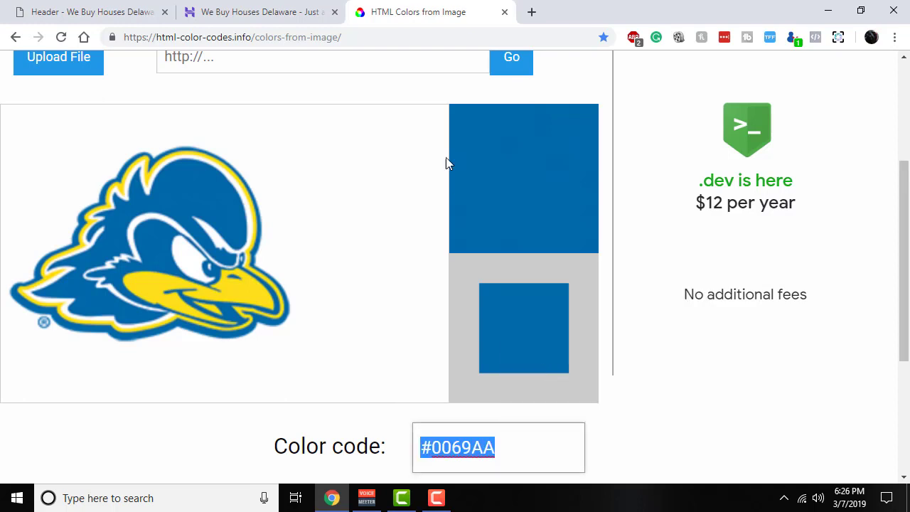
- Back in the Oxygen builder, add a color named Blue with the value #0069aa to the Delaware set
left_click(132, 12)
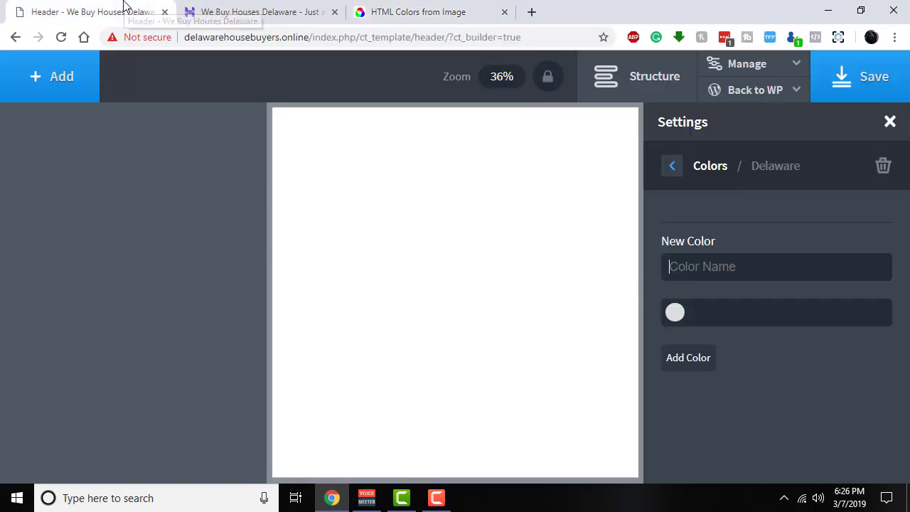
left_click(704, 274)
type("Blue")
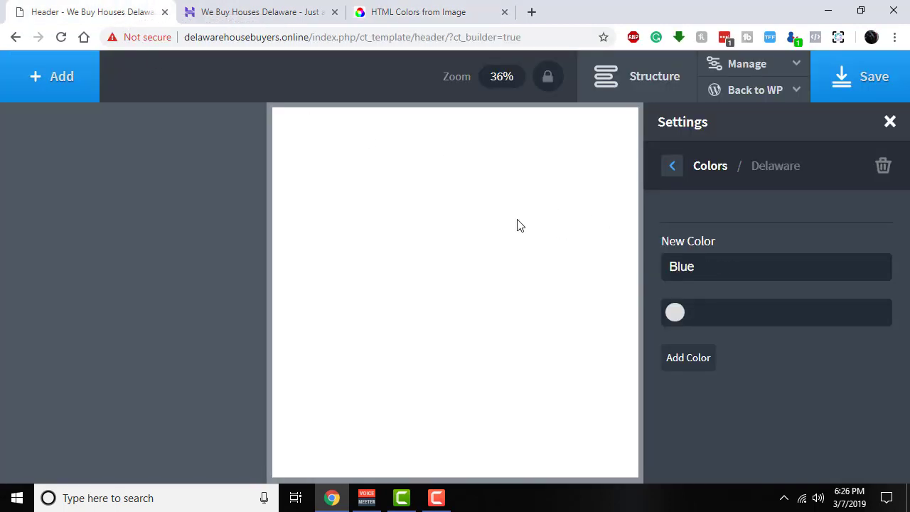
left_click(680, 313)
right_click(766, 323)
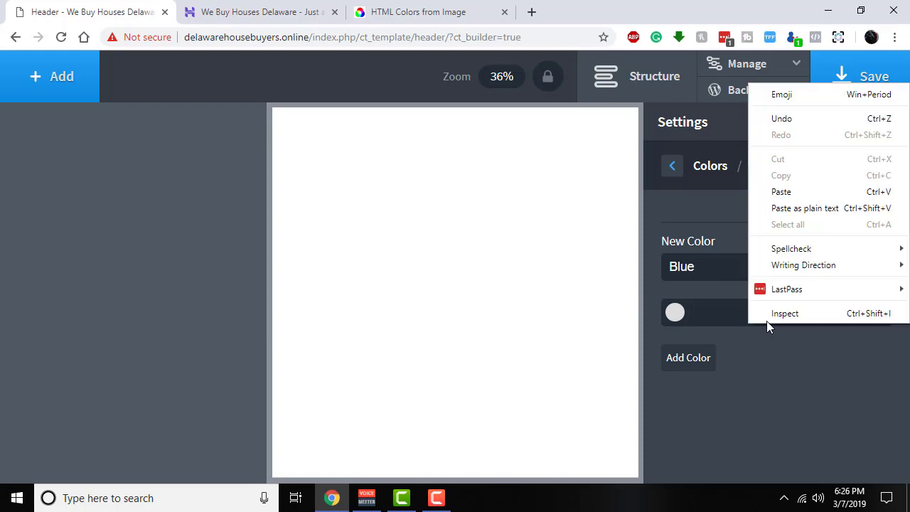
left_click(773, 203)
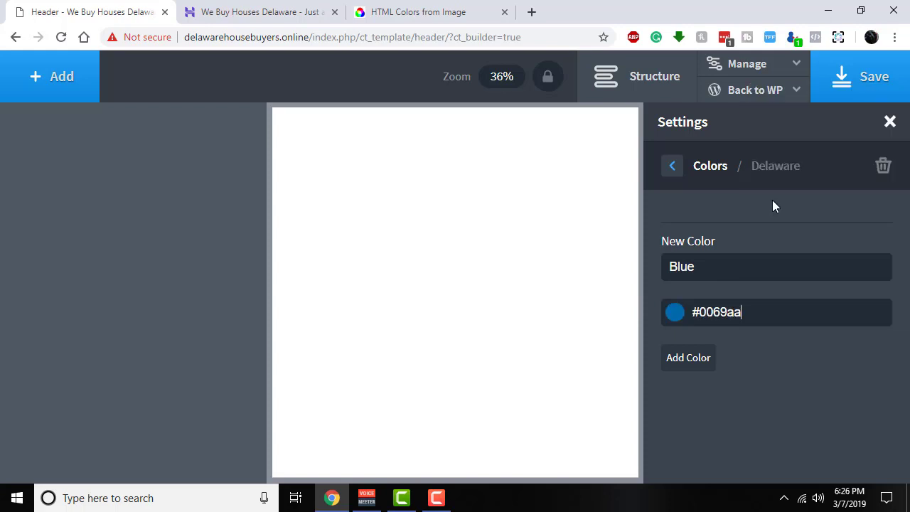
left_click(689, 364)
- Name another new color Yellow, then sample the bird's beak on the HTML Colors from Image page and copy its code #FFDF1B
left_click(738, 299)
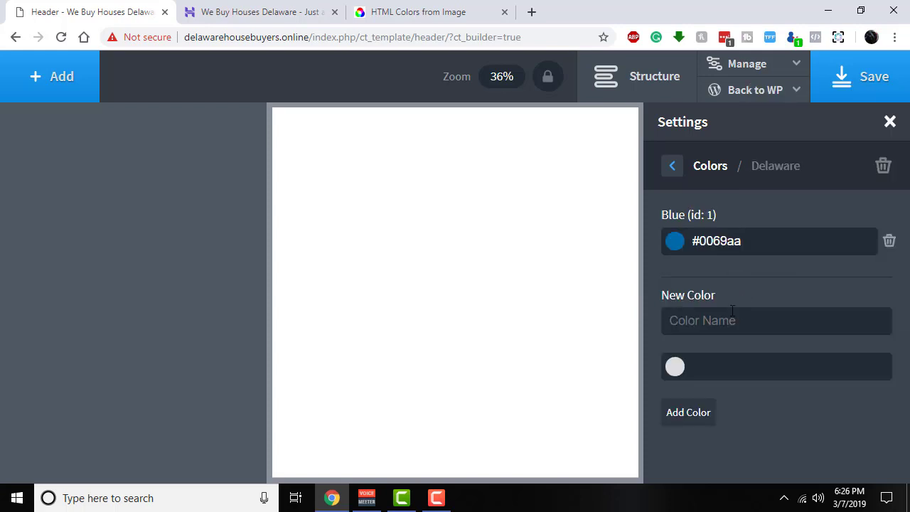
type("Yellow")
left_click(370, 12)
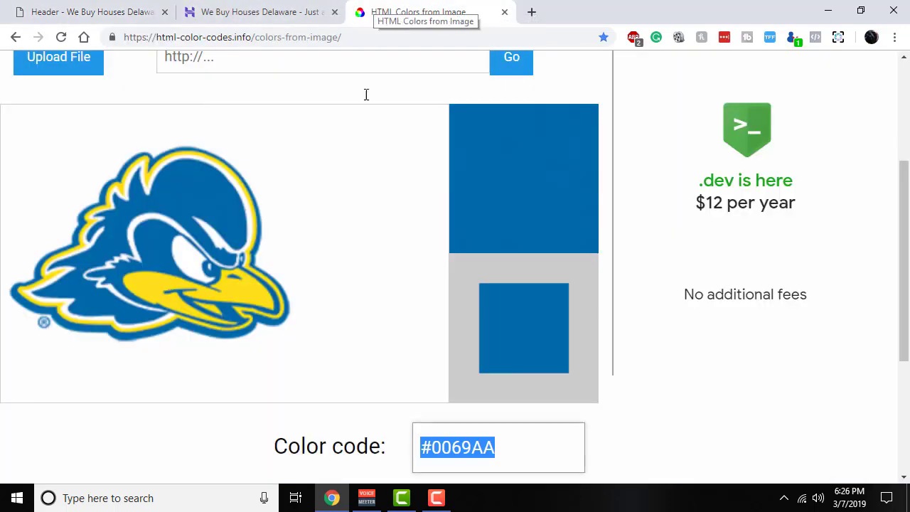
left_click(248, 290)
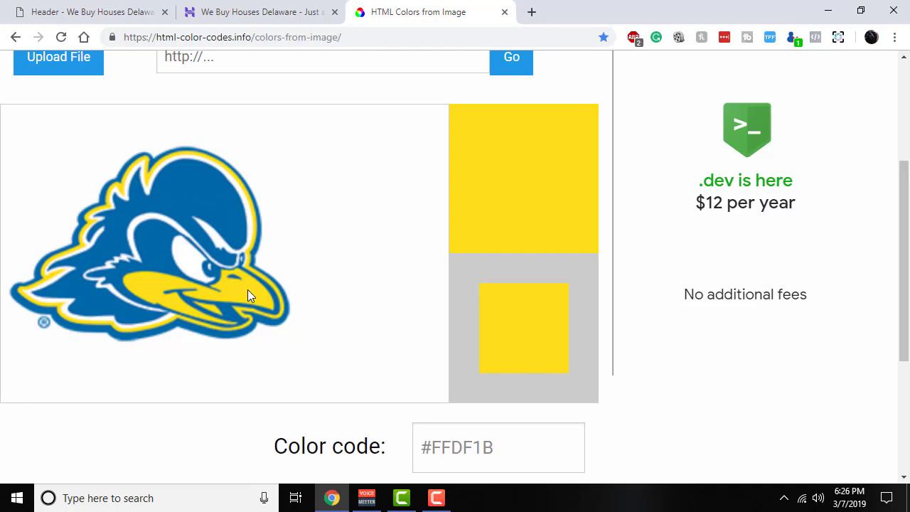
triple_click(506, 447)
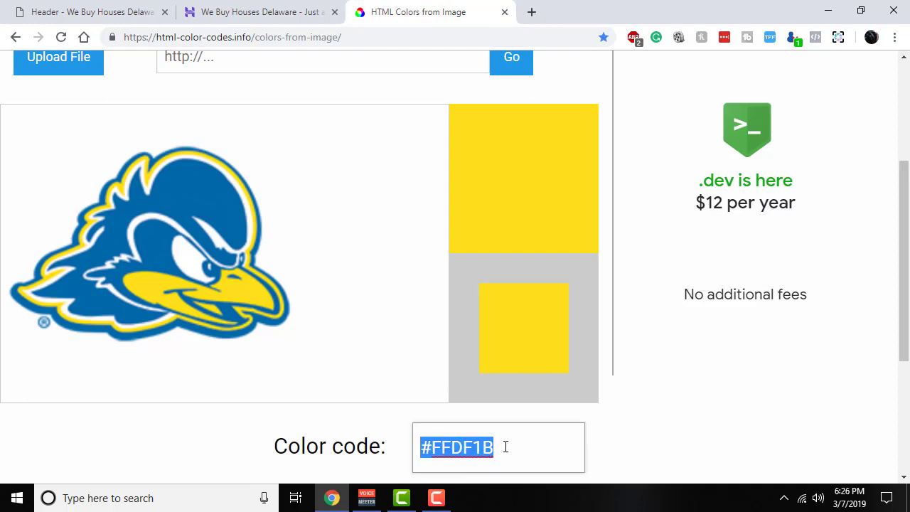
right_click(506, 447)
left_click(530, 371)
- Return to the Oxygen builder, give Yellow the value #ffdf1b and add it to the Delaware set
left_click(170, 13)
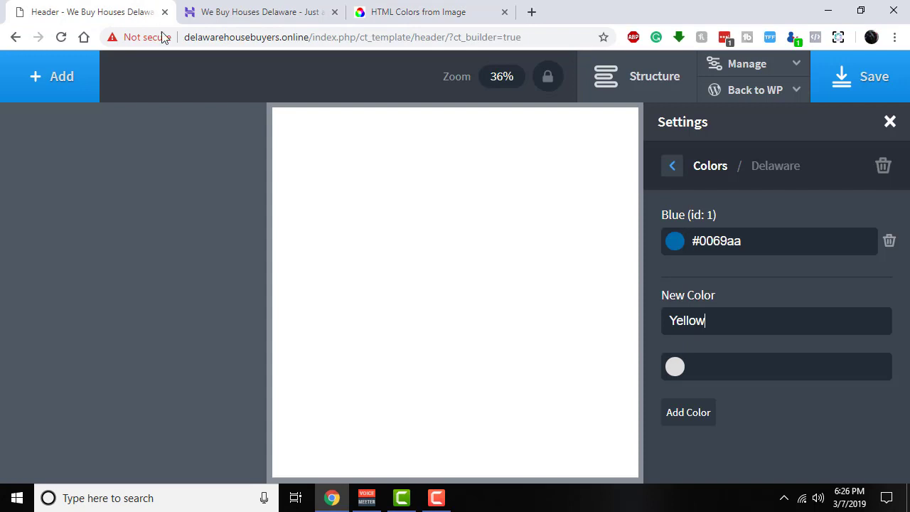
right_click(795, 364)
left_click(801, 233)
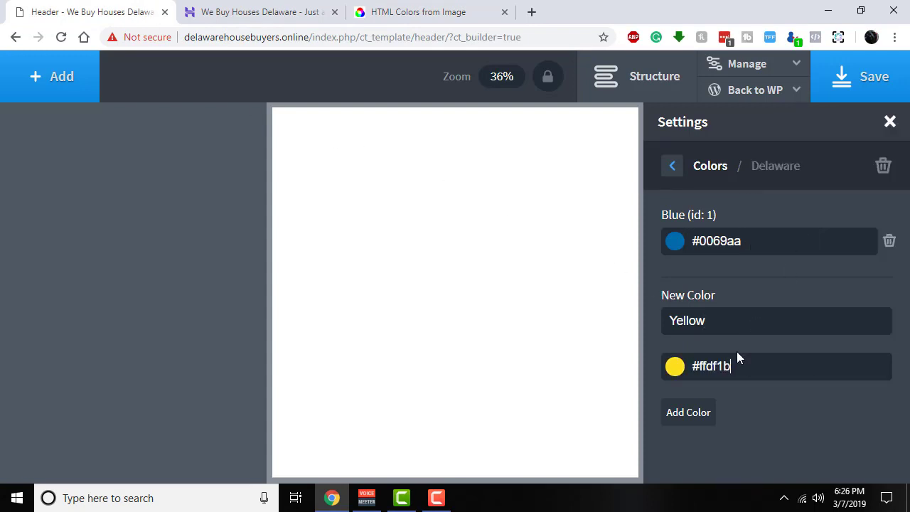
left_click(688, 413)
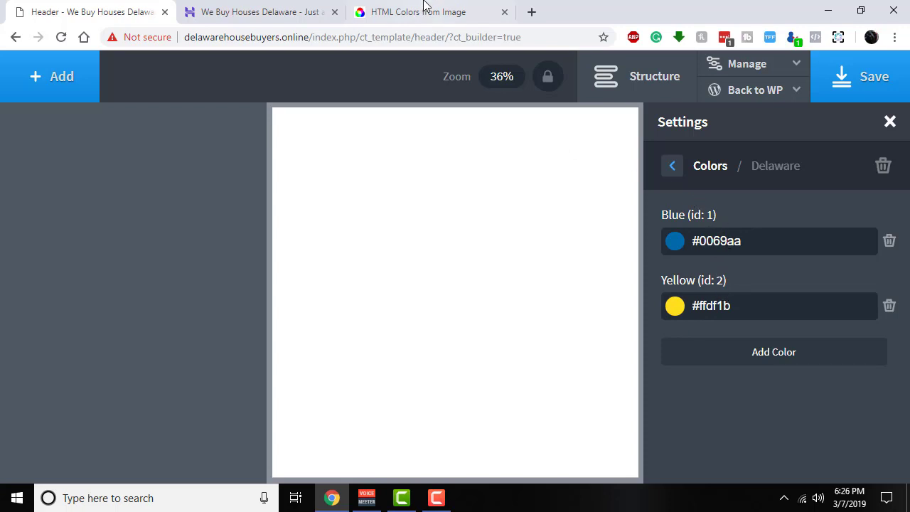
- Close the HTML Colors from Image page and leave the color set and builder settings
left_click(504, 12)
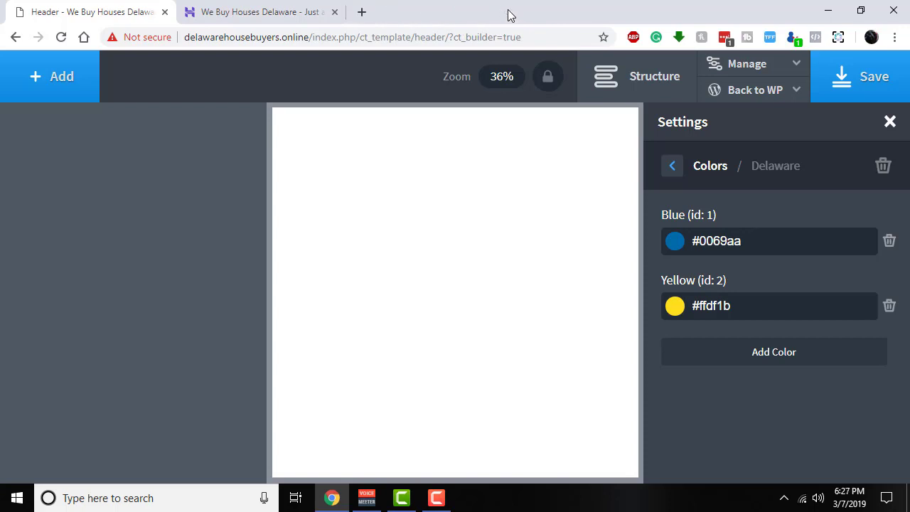
left_click(673, 167)
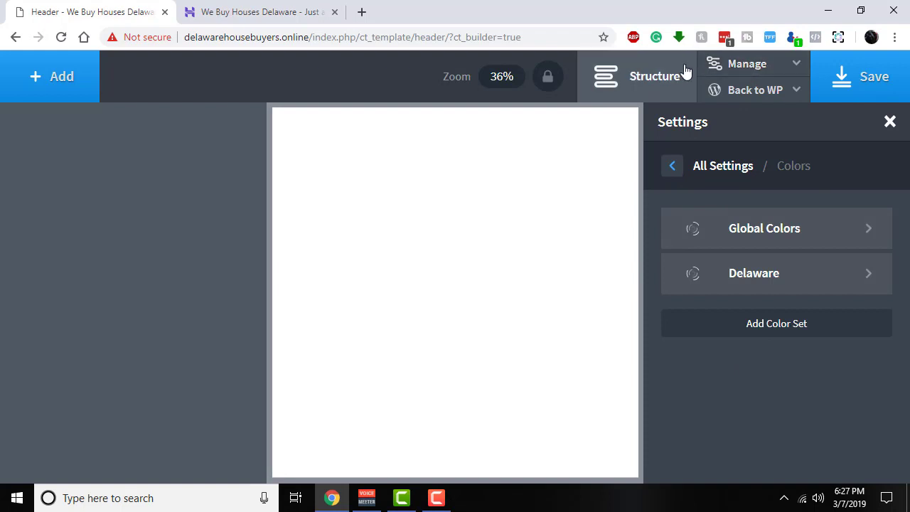
left_click(890, 122)
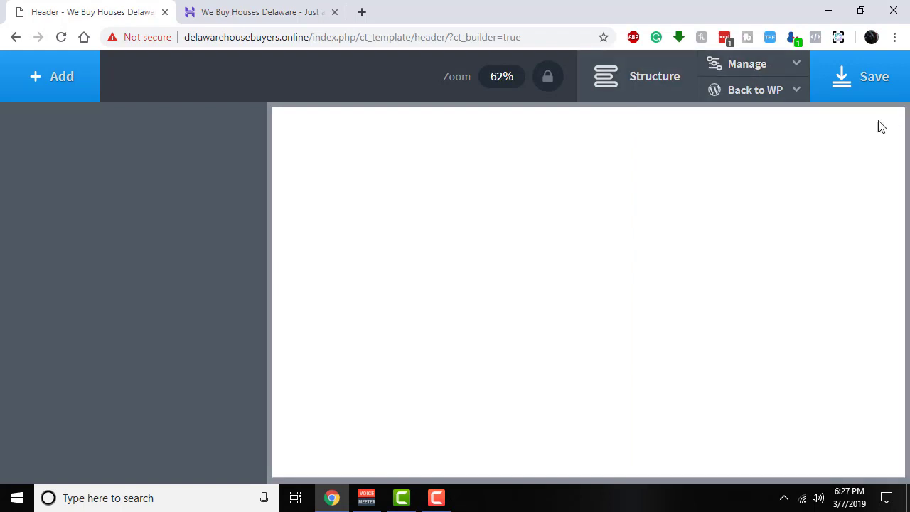
- Add a Div container to the header template and look through its child layout and alignment options
left_click(43, 78)
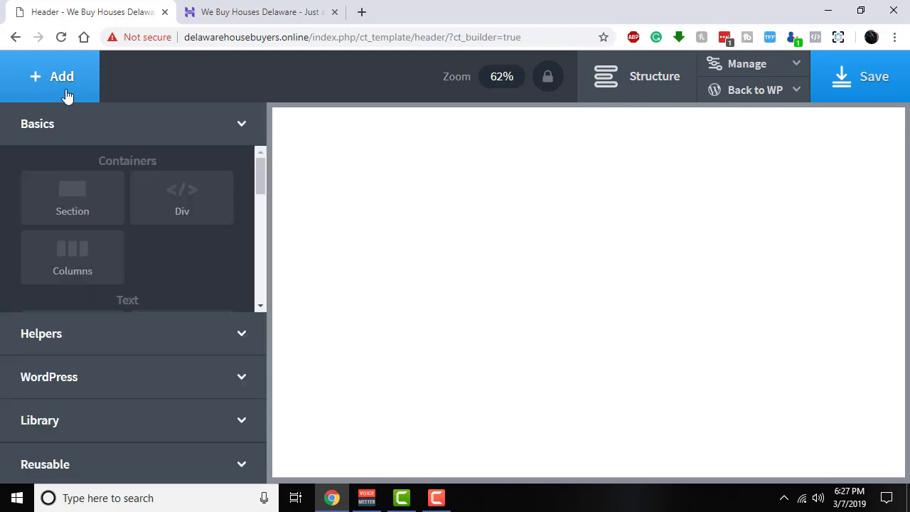
left_click(177, 198)
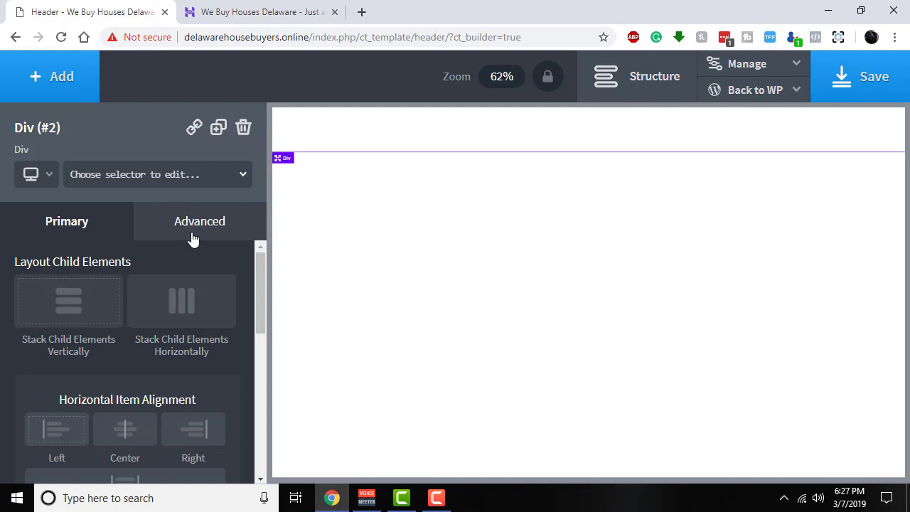
scroll(150, 334, "down", 3)
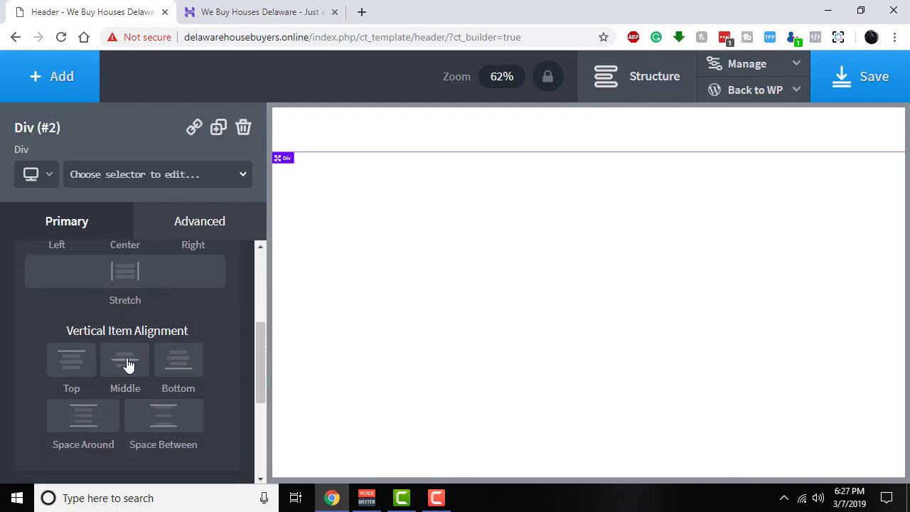
scroll(127, 365, "up", 3)
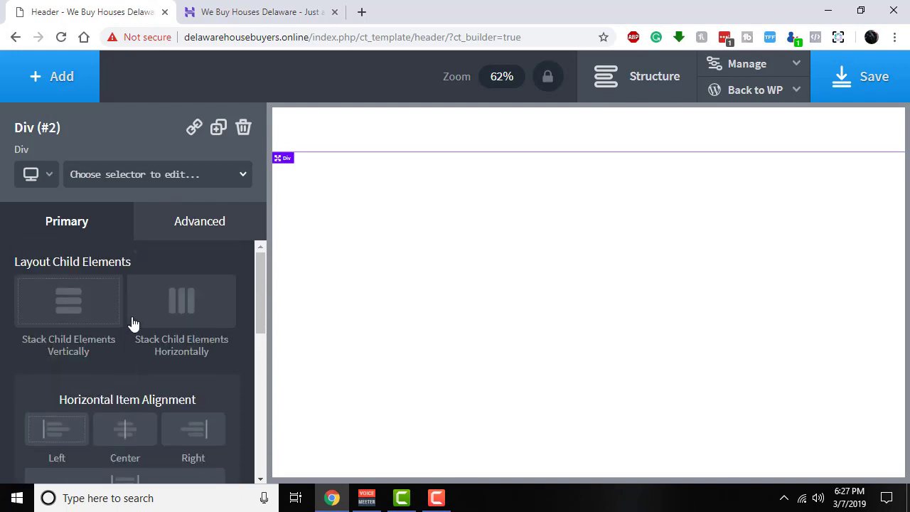
- Set the header Div's width to 100 %
left_click(206, 226)
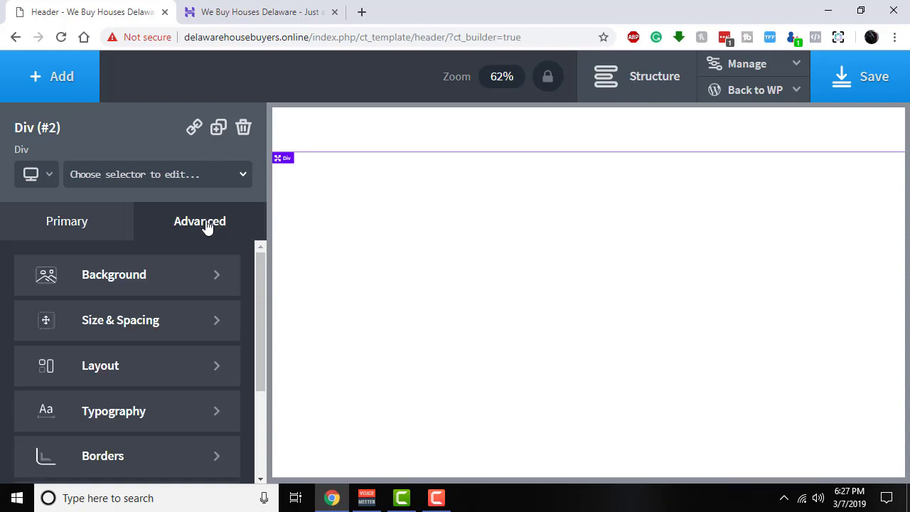
left_click(130, 322)
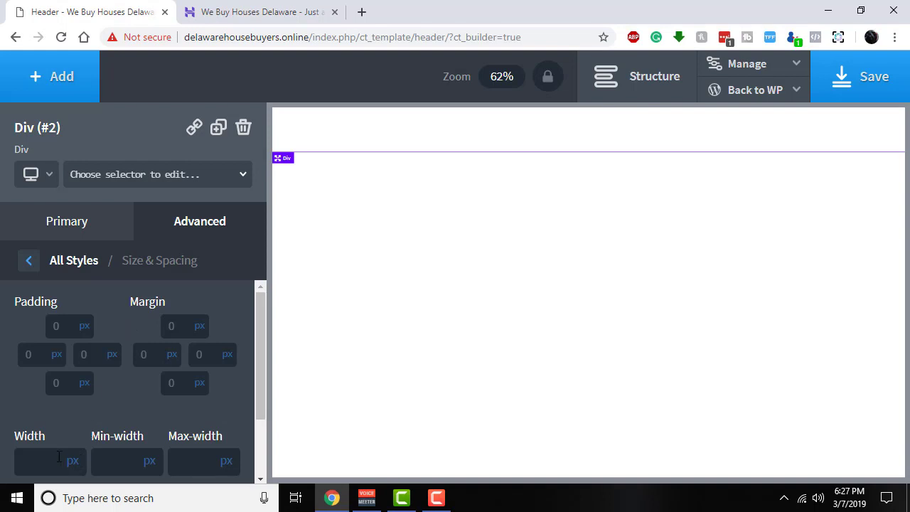
scroll(84, 448, "down", 2)
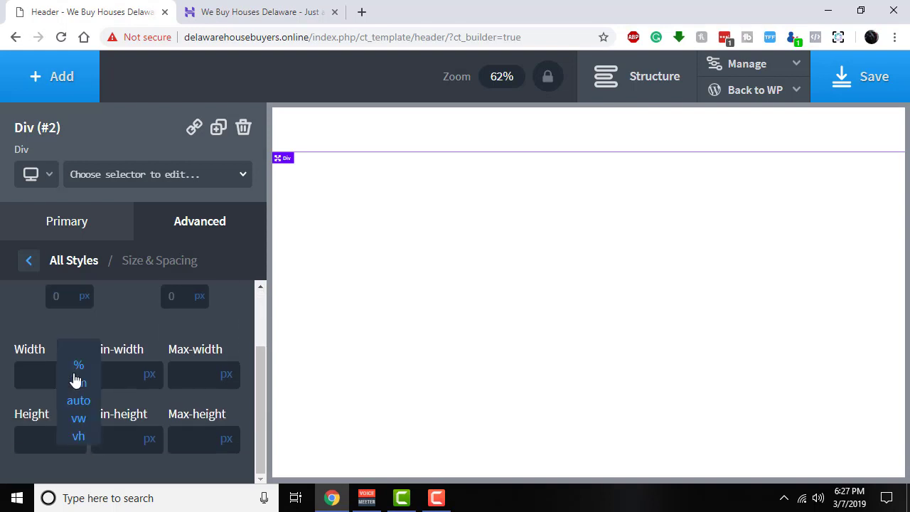
left_click(66, 371)
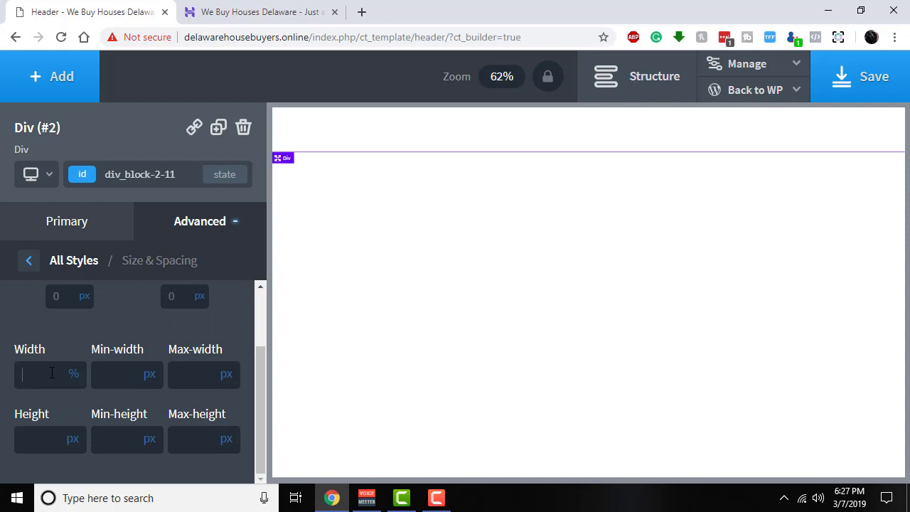
type("100")
- Examine the Div's padding, margin, width and height settings
scroll(70, 309, "up", 2)
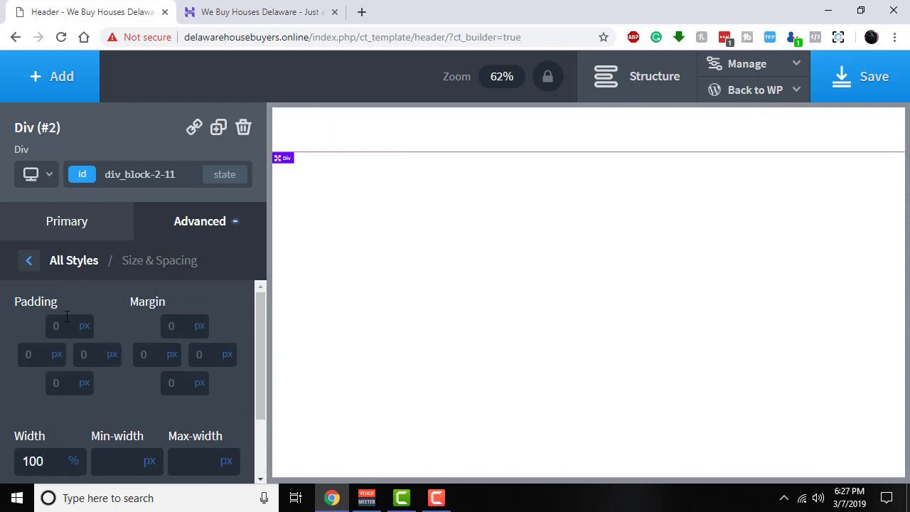
left_click(70, 321)
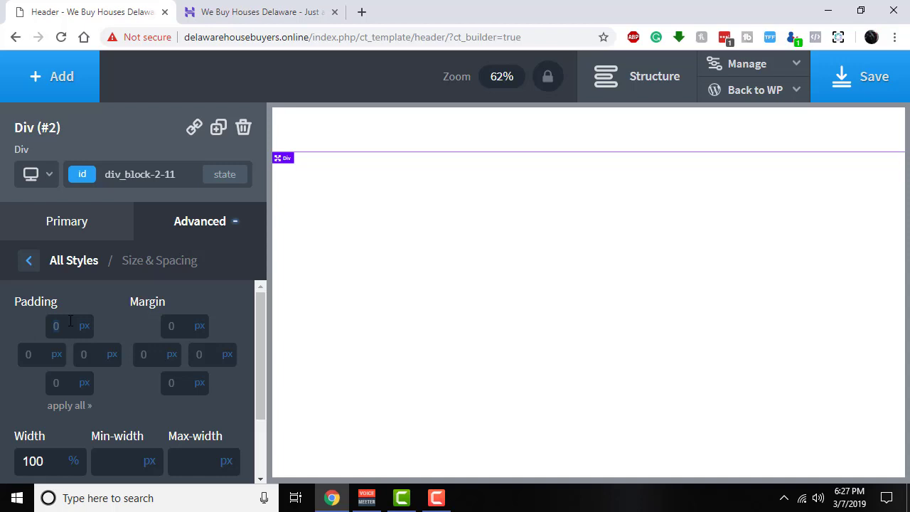
left_click(114, 327)
scroll(138, 327, "down", 2)
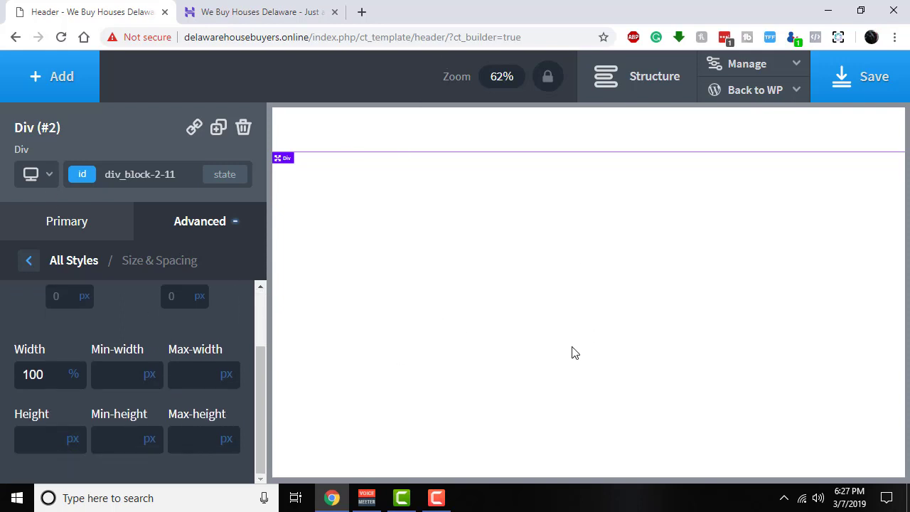
left_click(29, 262)
scroll(152, 305, "up", 1)
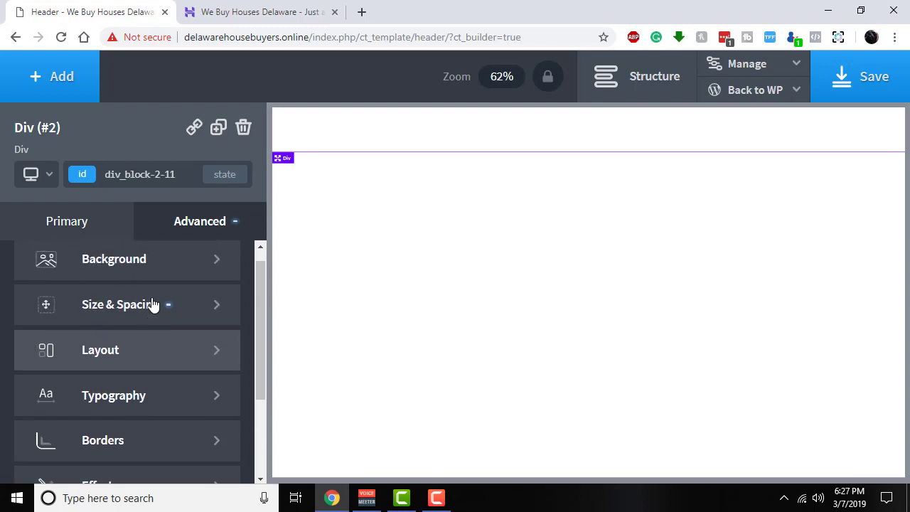
left_click(135, 313)
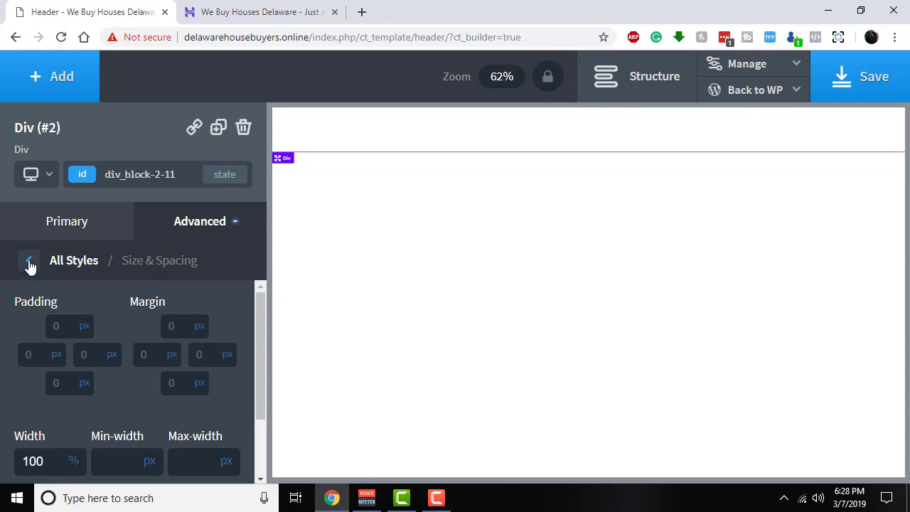
scroll(75, 402, "down", 2)
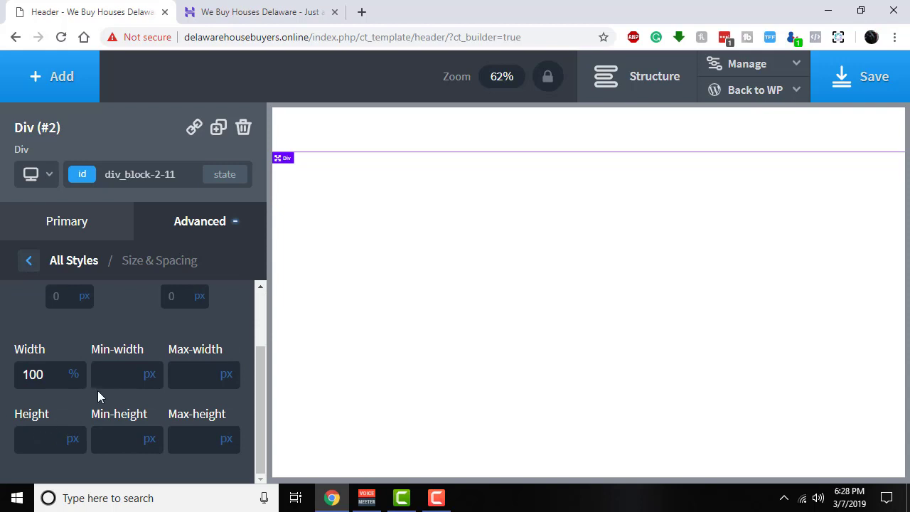
left_click(30, 262)
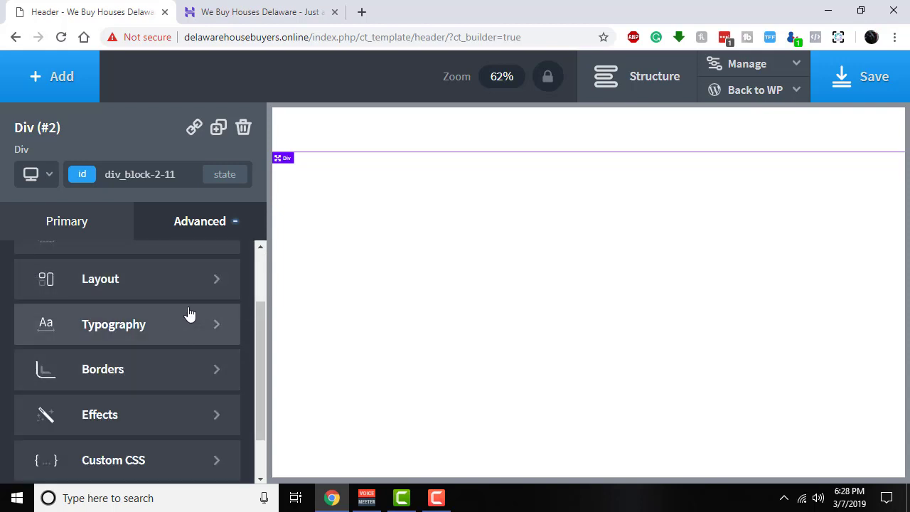
- Set the Div's background color to the blue of the Delaware color set
scroll(183, 286, "up", 2)
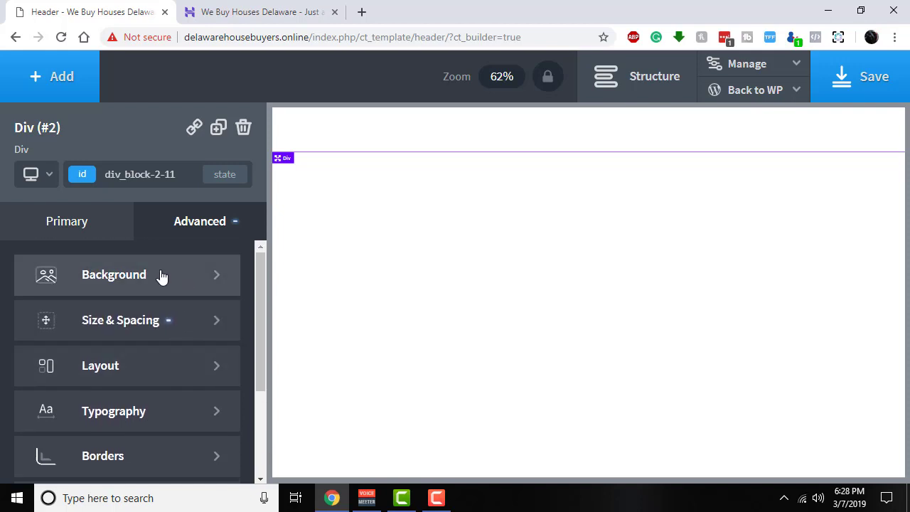
left_click(161, 277)
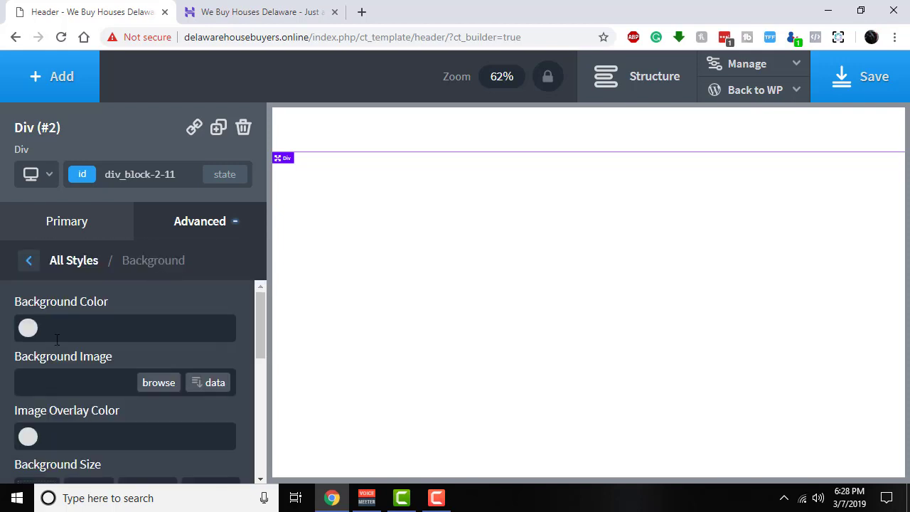
left_click(27, 328)
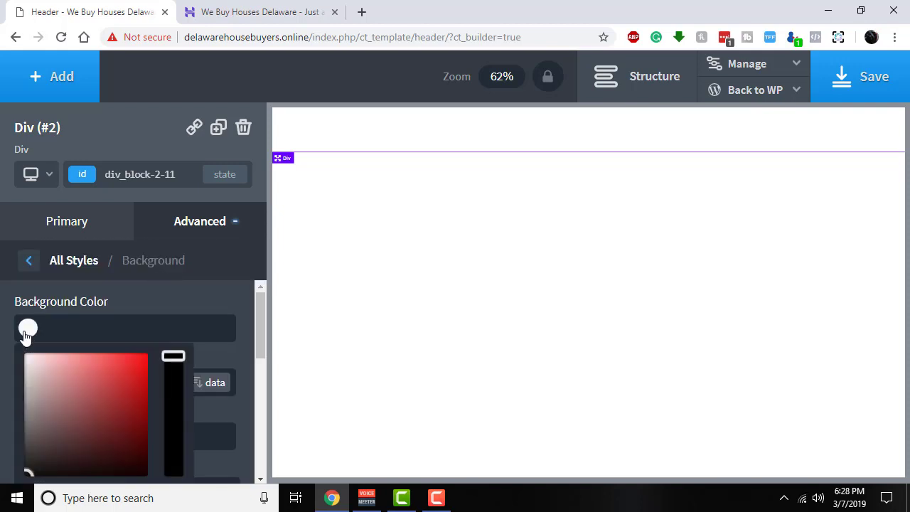
scroll(61, 320, "down", 1)
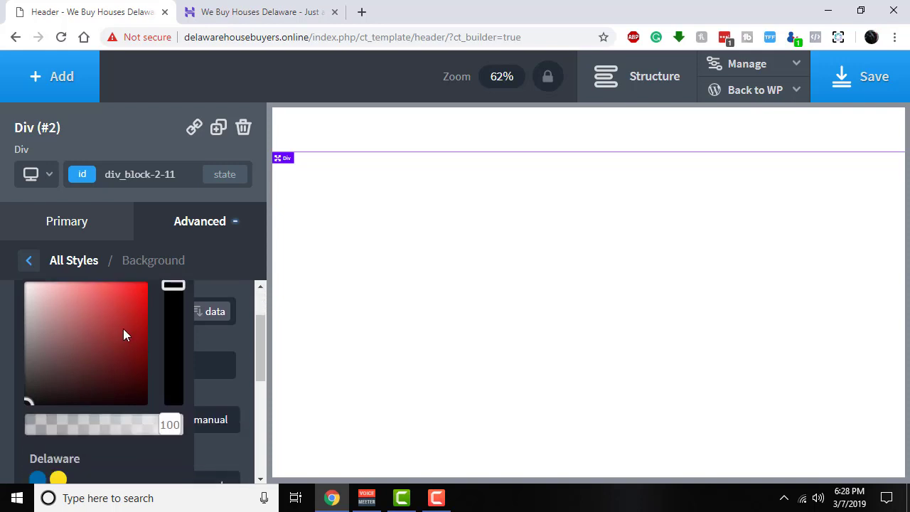
scroll(134, 314, "down", 2)
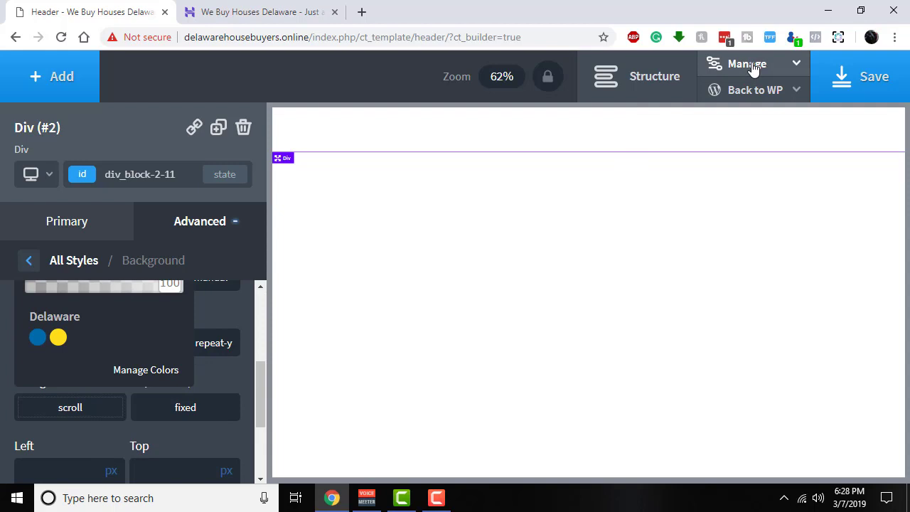
left_click(37, 338)
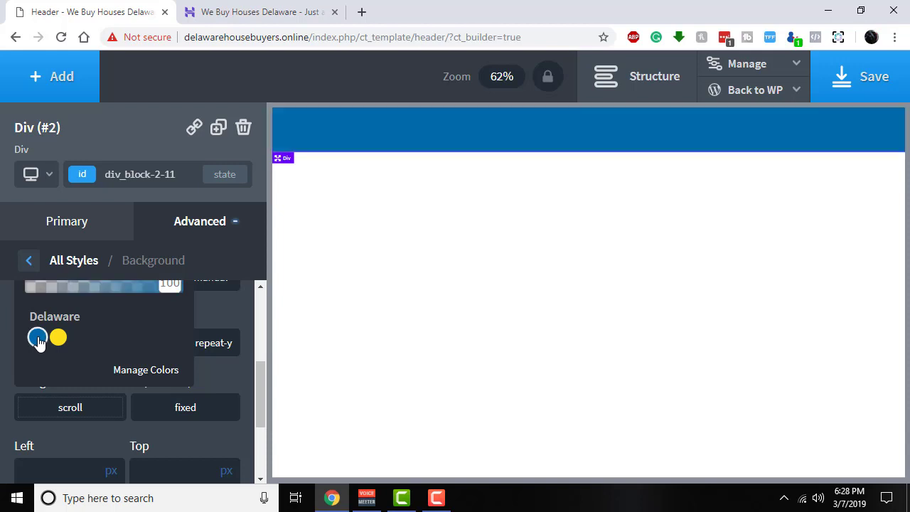
left_click(208, 305)
scroll(185, 313, "down", 3)
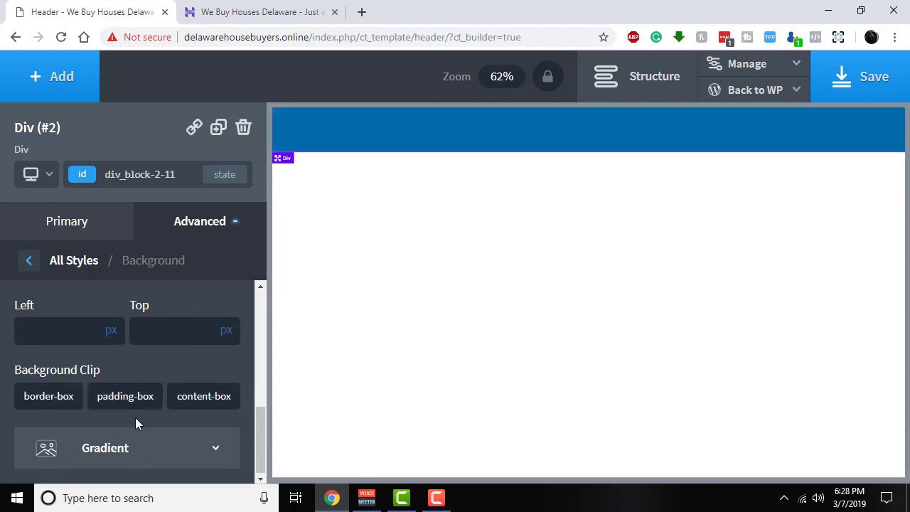
scroll(137, 425, "up", 5)
left_click(169, 226)
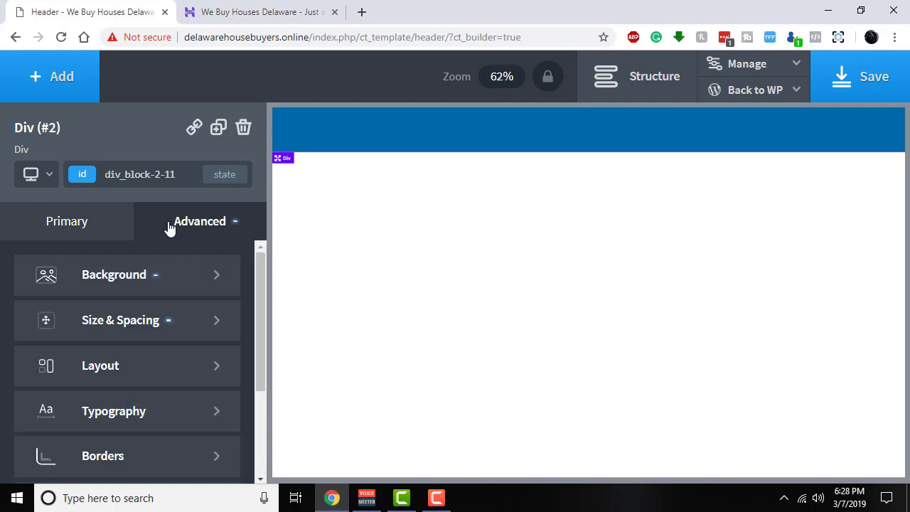
- Set the Div's typography color to Yellow from the Delaware color set
left_click(147, 413)
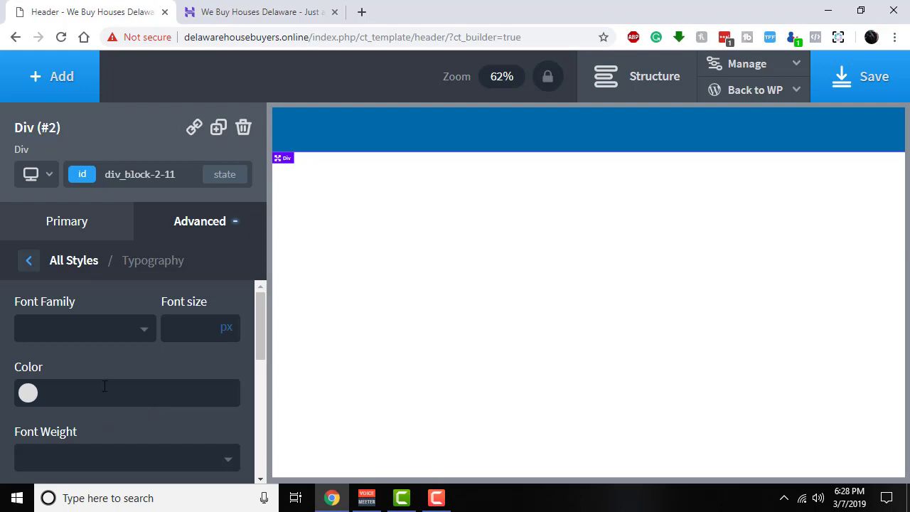
left_click(28, 392)
scroll(48, 386, "down", 2)
scroll(48, 386, "down", 1)
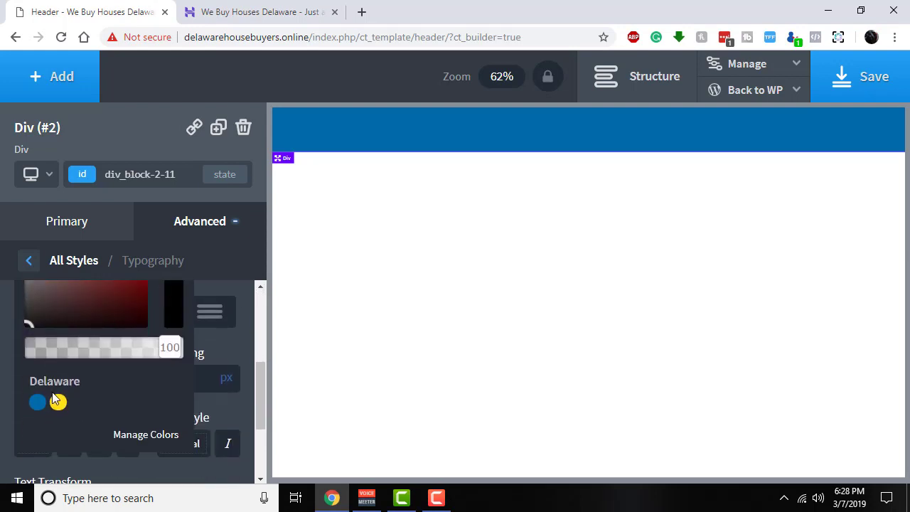
left_click(59, 403)
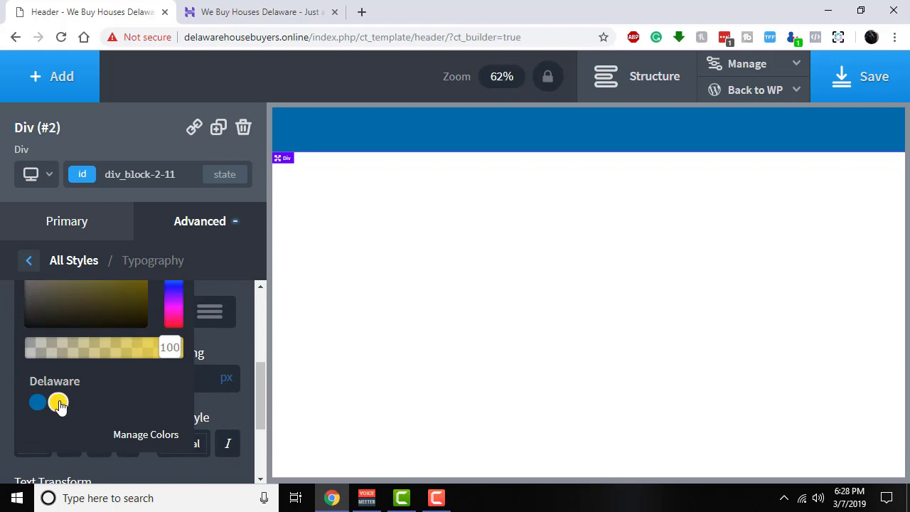
left_click(209, 353)
- Set the Div's font size to 20 px and its line height to 1
scroll(209, 354, "up", 4)
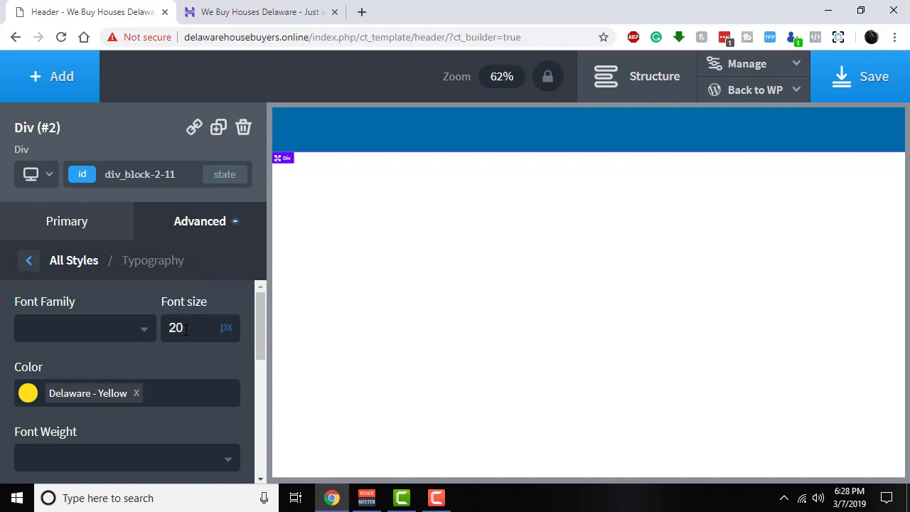
scroll(203, 355, "down", 3)
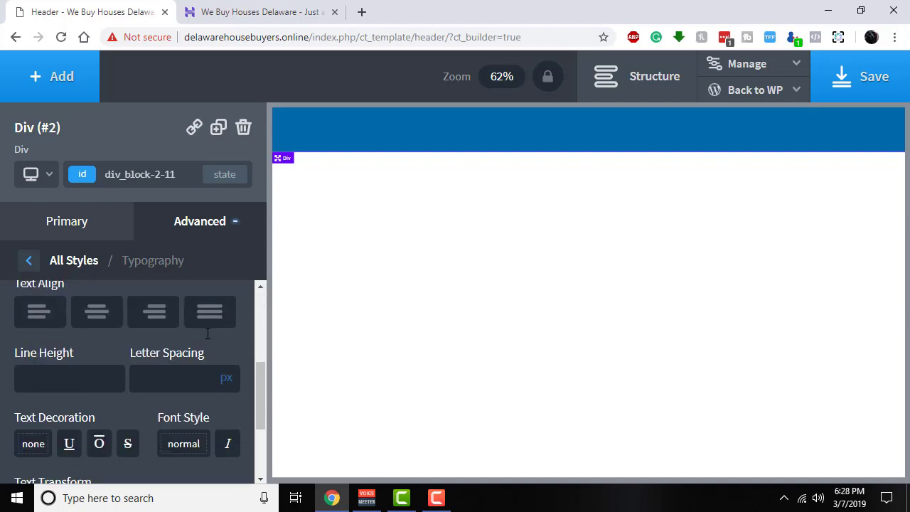
scroll(202, 354, "up", 3)
scroll(203, 355, "down", 4)
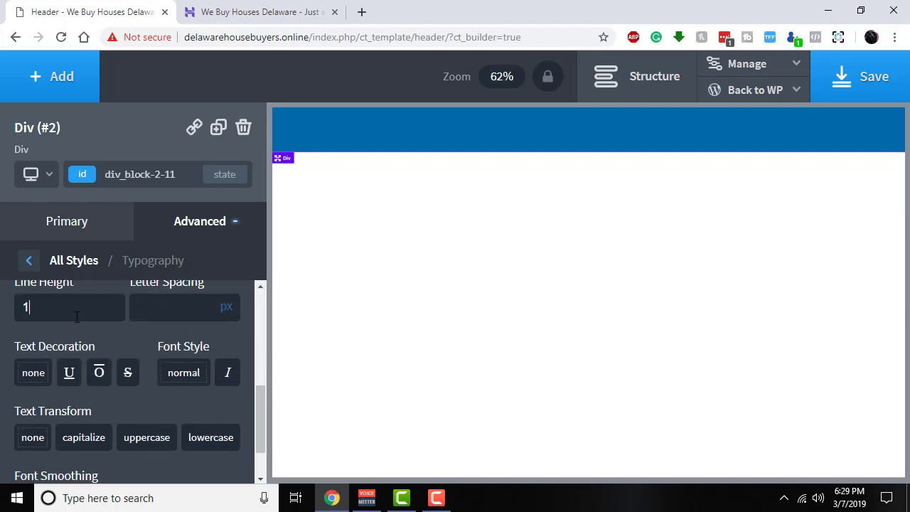
scroll(77, 317, "up", 1)
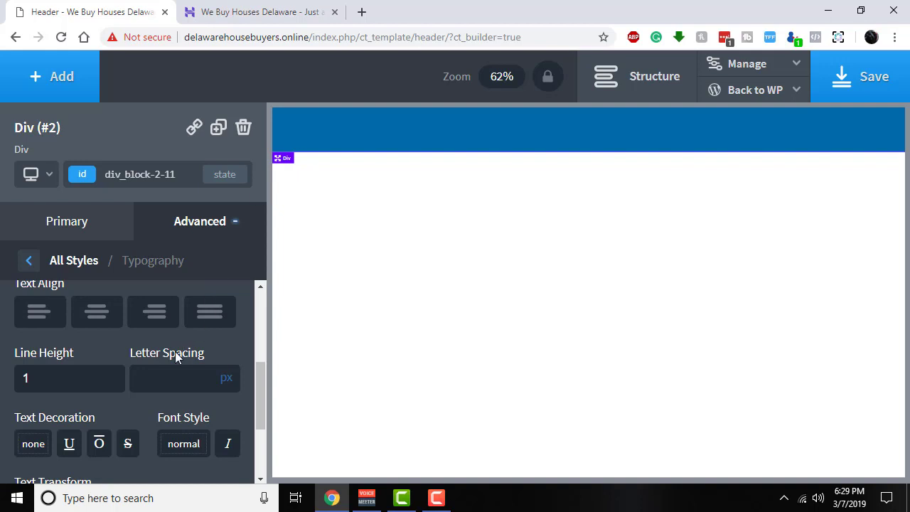
scroll(96, 366, "up", 3)
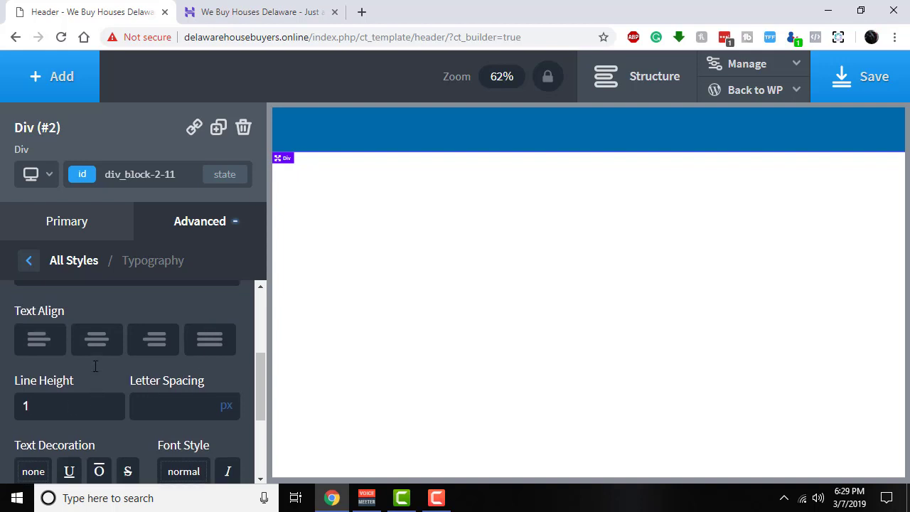
left_click(112, 221)
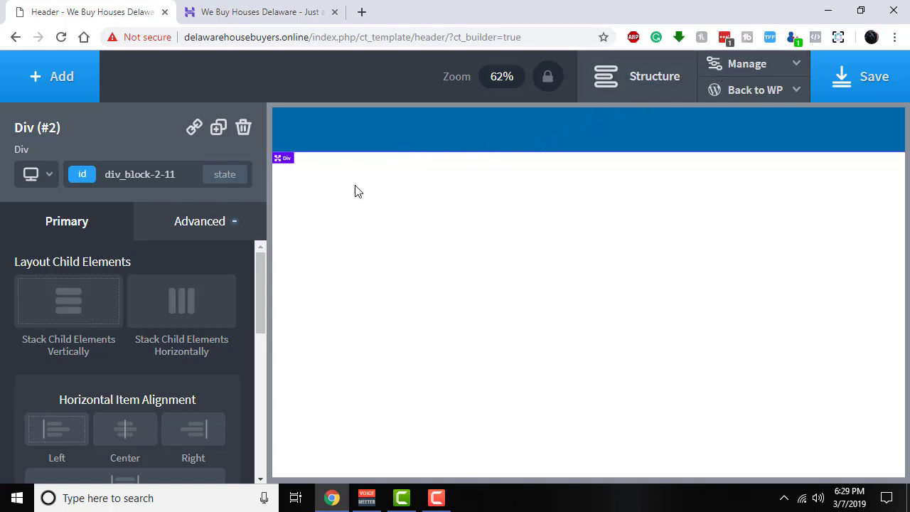
left_click(176, 224)
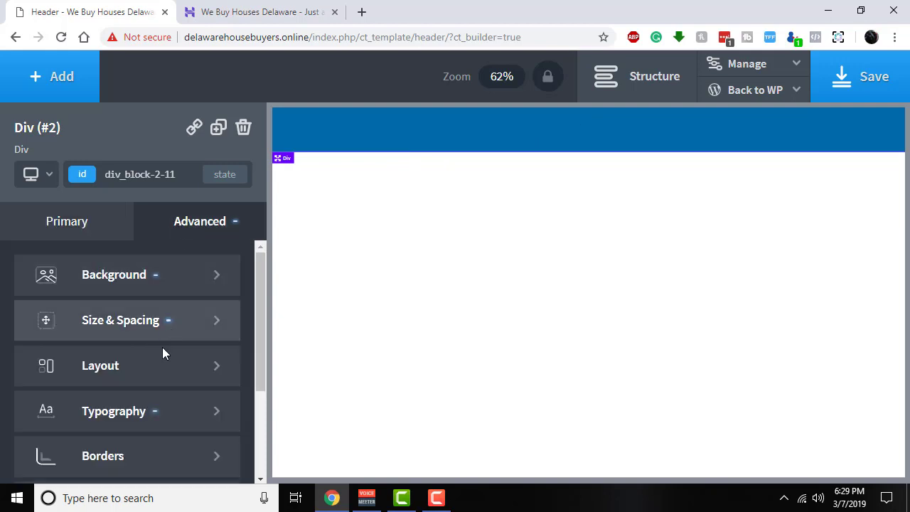
left_click(158, 419)
scroll(159, 316, "down", 4)
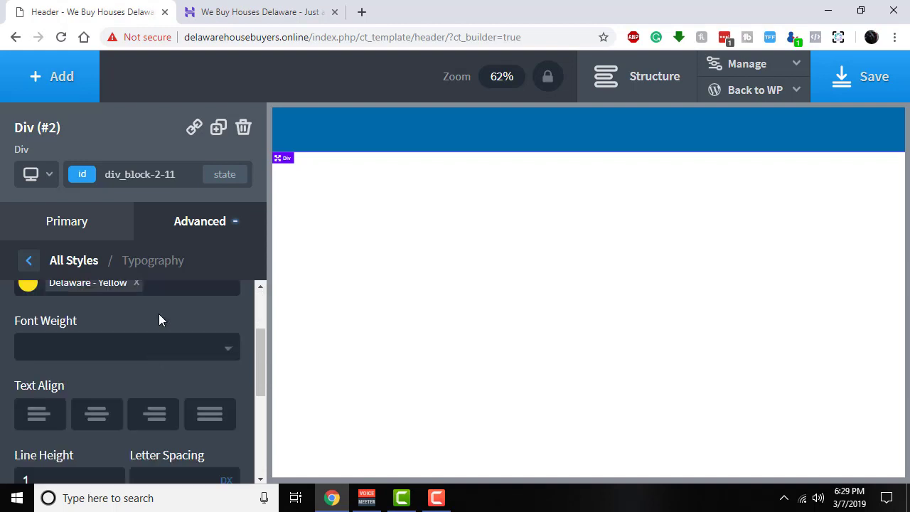
left_click(177, 225)
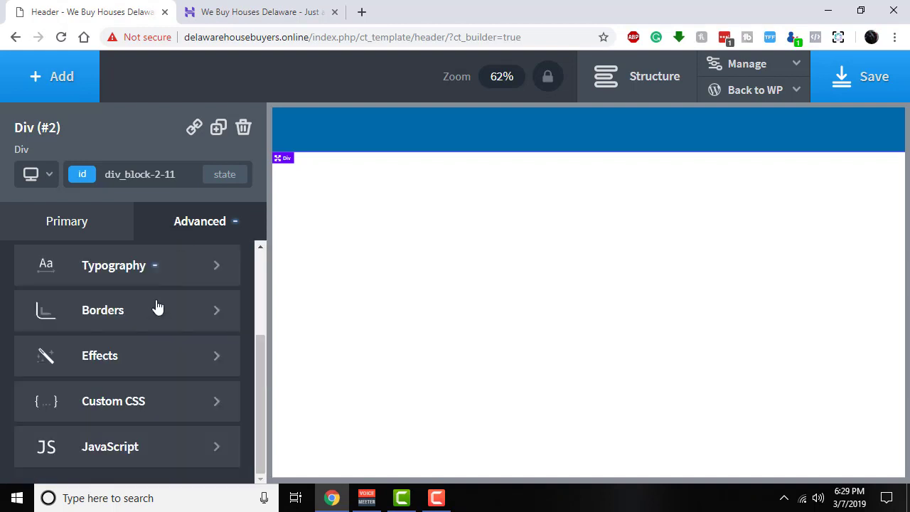
- Give the Div's text a shadow in color #000000 with a horizontal offset of 1 px
left_click(145, 355)
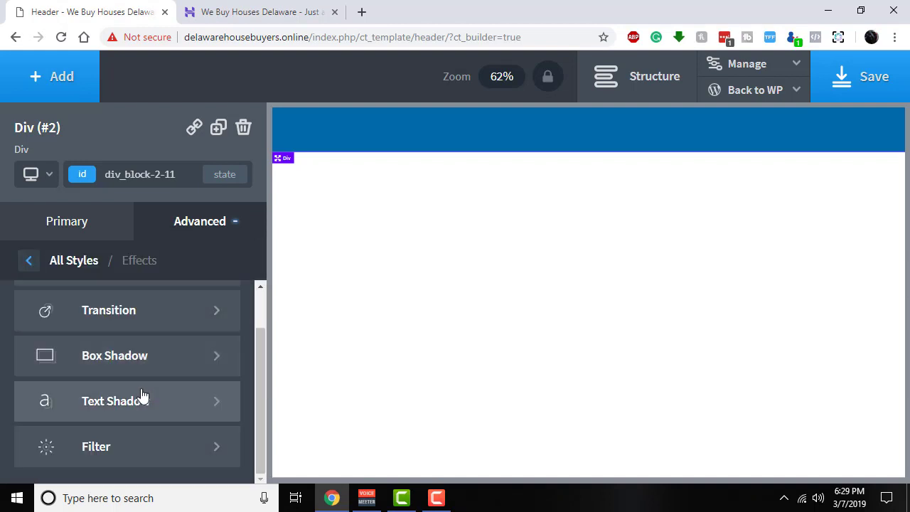
left_click(142, 397)
left_click(30, 331)
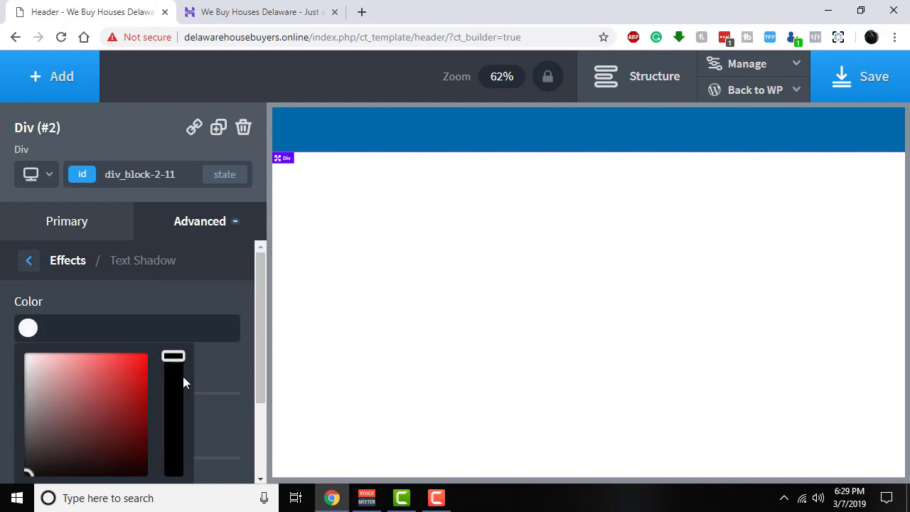
left_click(182, 349)
left_click(185, 312)
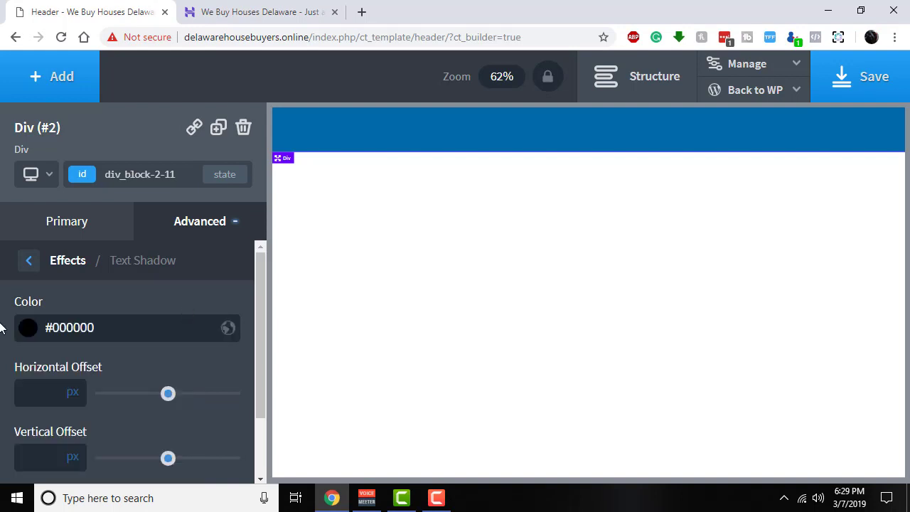
left_click(41, 394)
type("1")
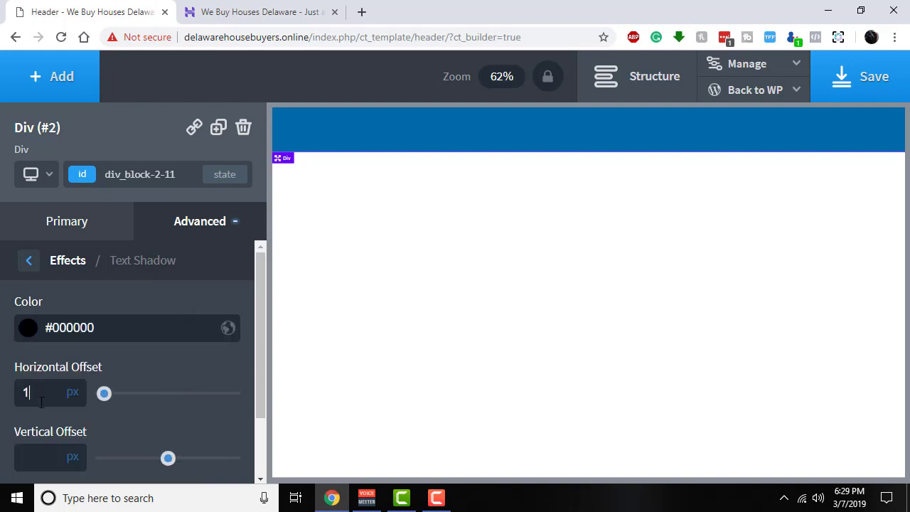
- Set the Div's text shadow to a vertical offset of 1 px and a blur of 5 px
type("1")
scroll(59, 426, "down", 2)
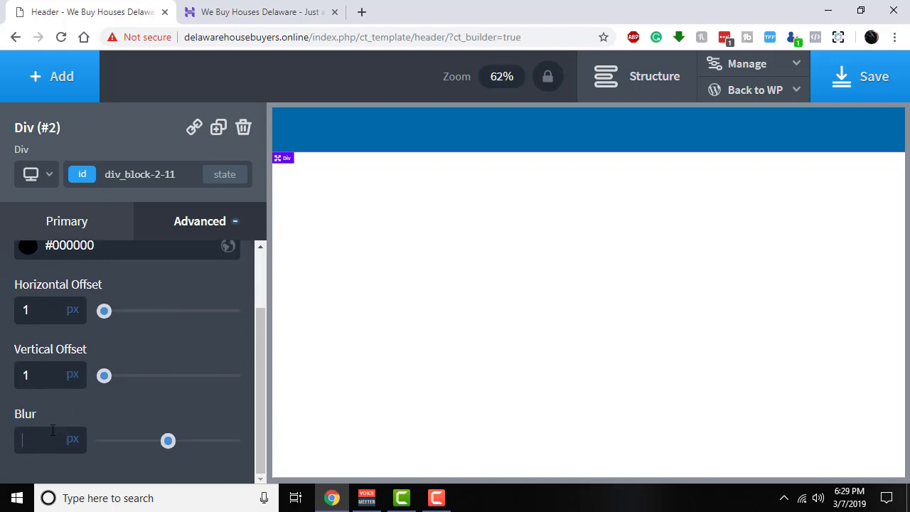
left_click(52, 429)
type("5")
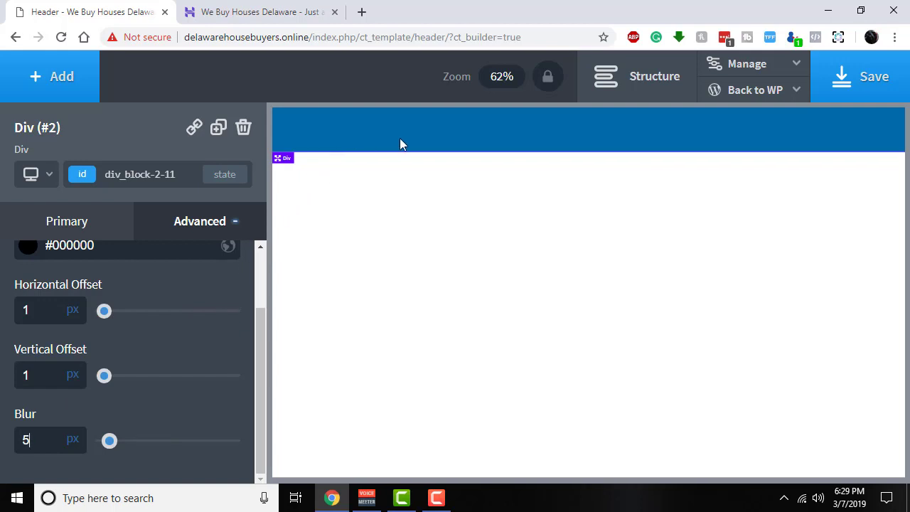
- Add a Columns element inside the blue full-width Div
left_click(98, 224)
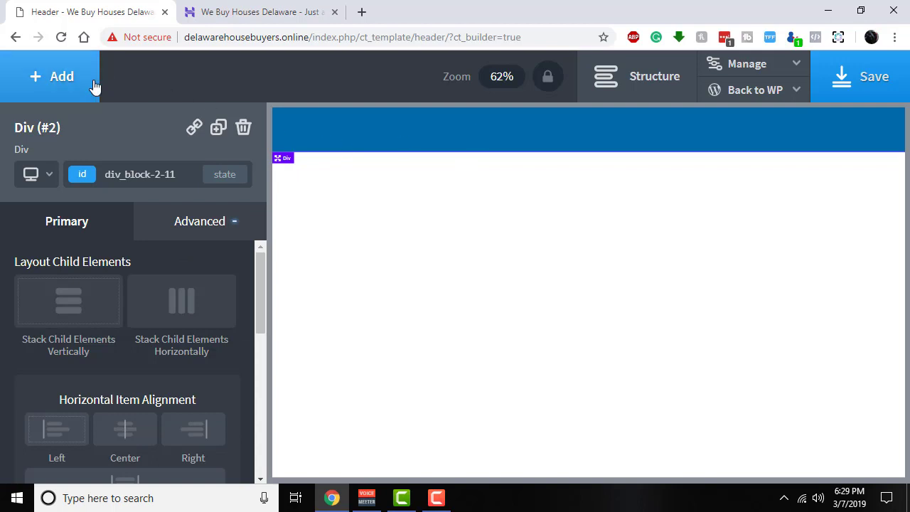
left_click(63, 77)
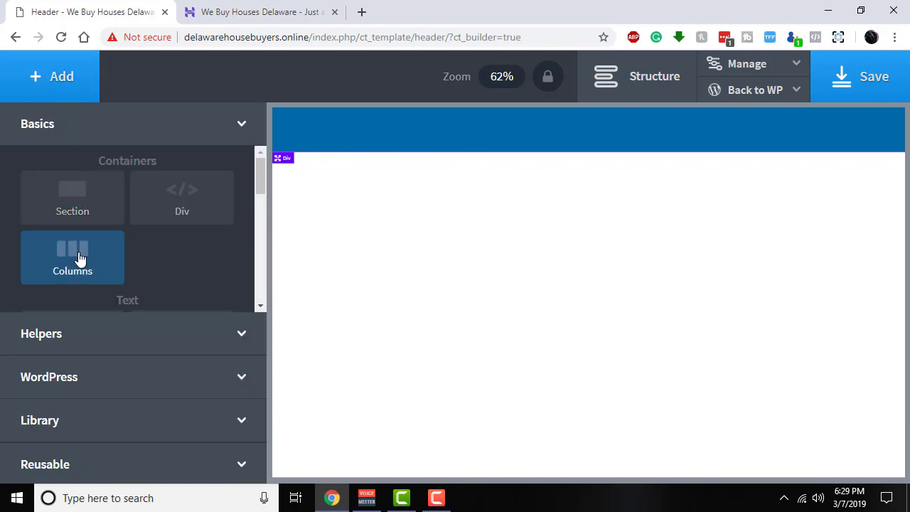
left_click(77, 258)
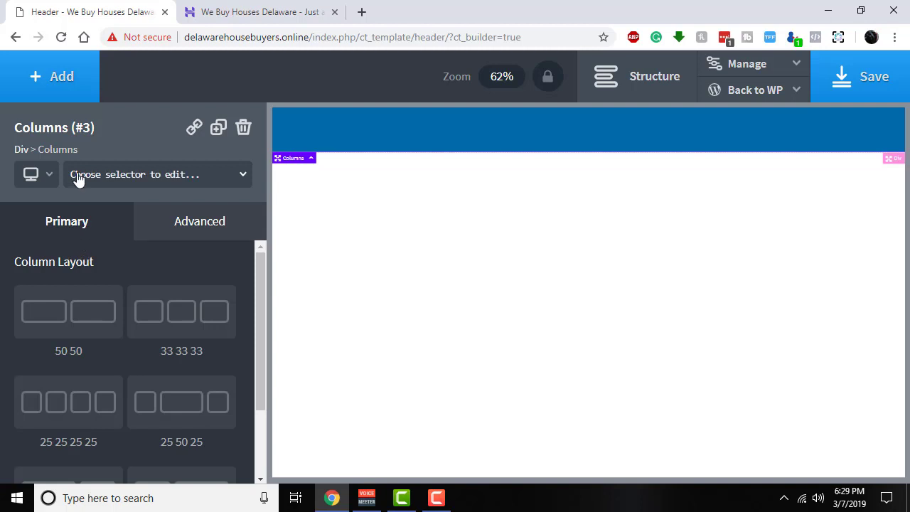
- Show the page structure and give the Columns element the 25 50 25 column layout
left_click(63, 77)
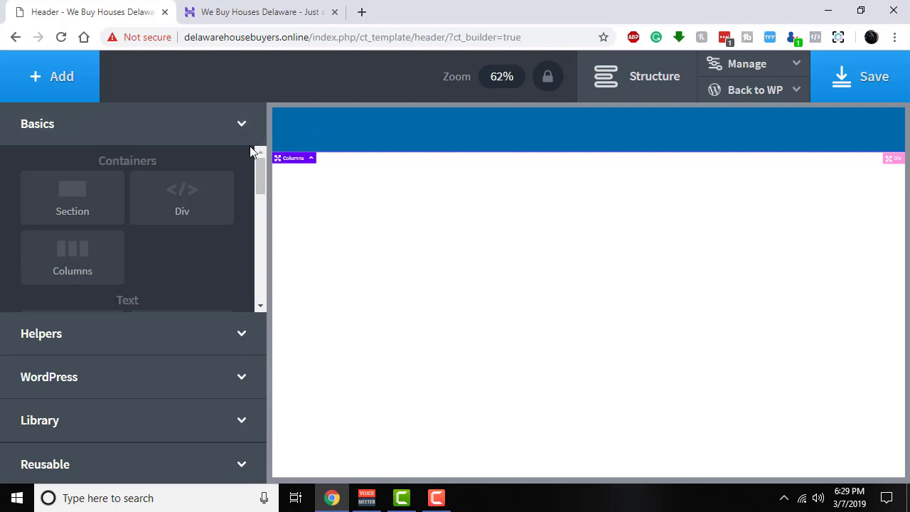
left_click(664, 98)
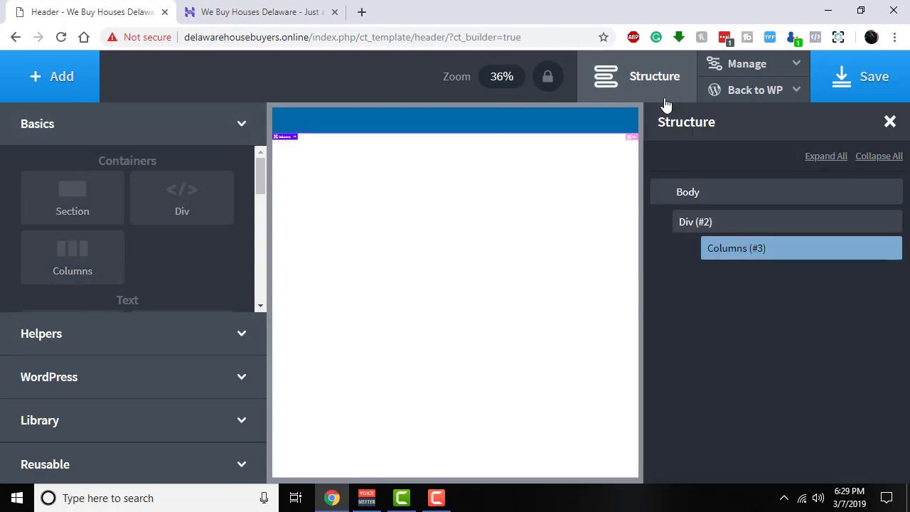
left_click(770, 223)
left_click(770, 249)
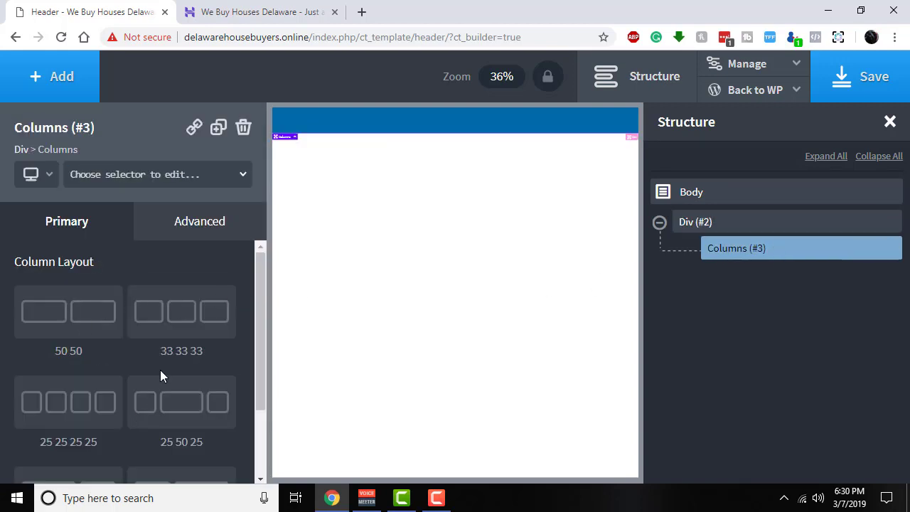
scroll(160, 373, "down", 3)
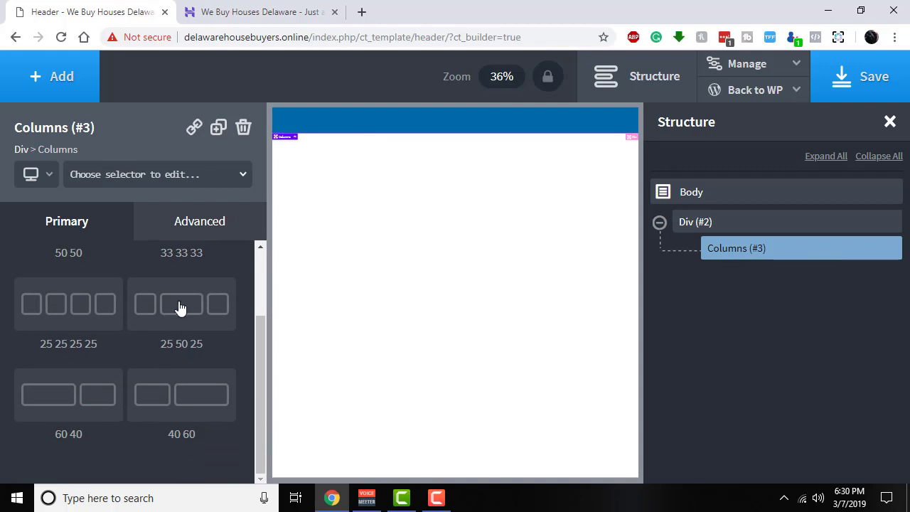
scroll(94, 347, "up", 3)
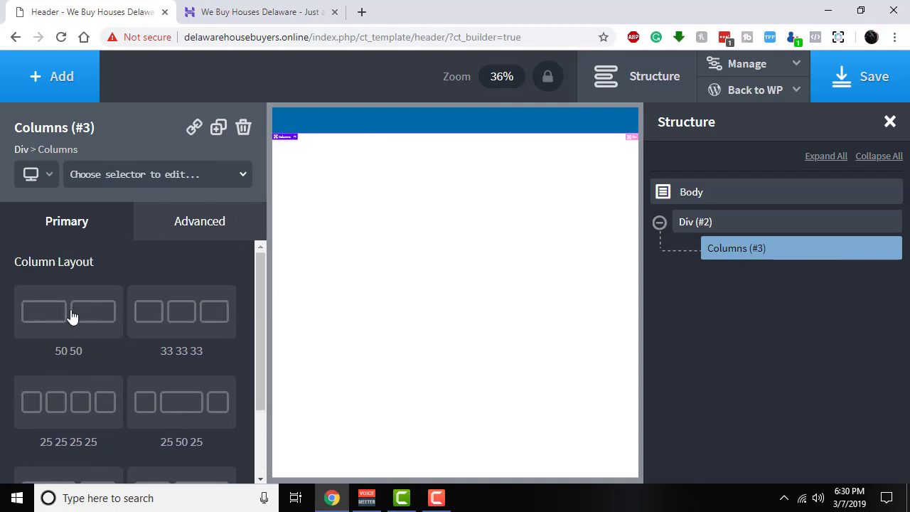
left_click(184, 404)
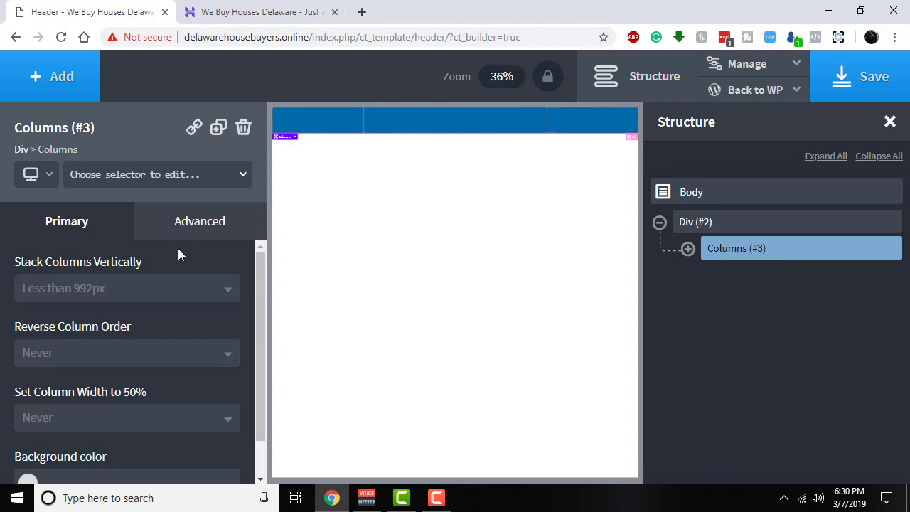
- Add a Heading element to the first column of the header
scroll(150, 346, "down", 1)
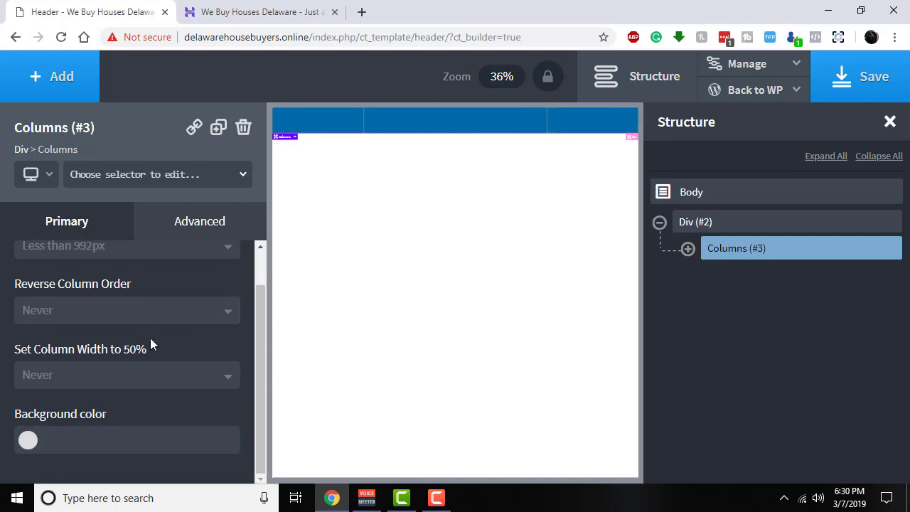
scroll(150, 343, "up", 1)
left_click(310, 125)
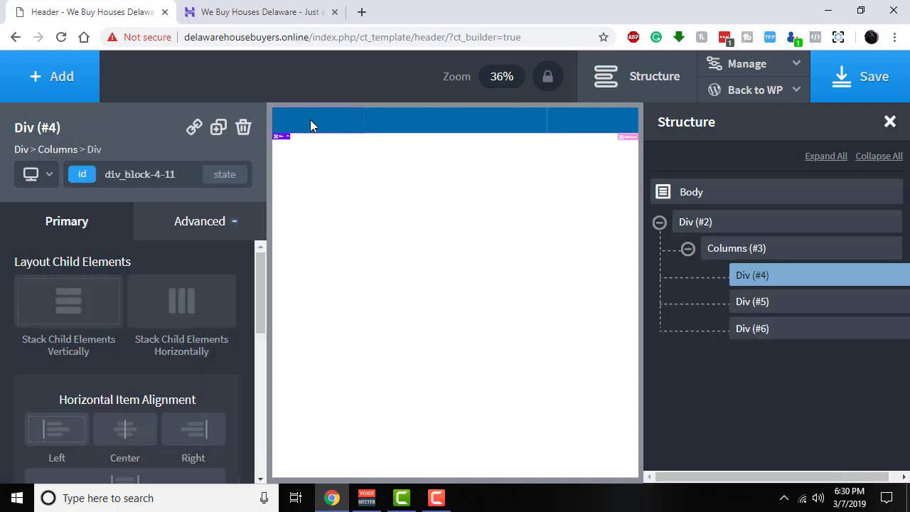
left_click(65, 83)
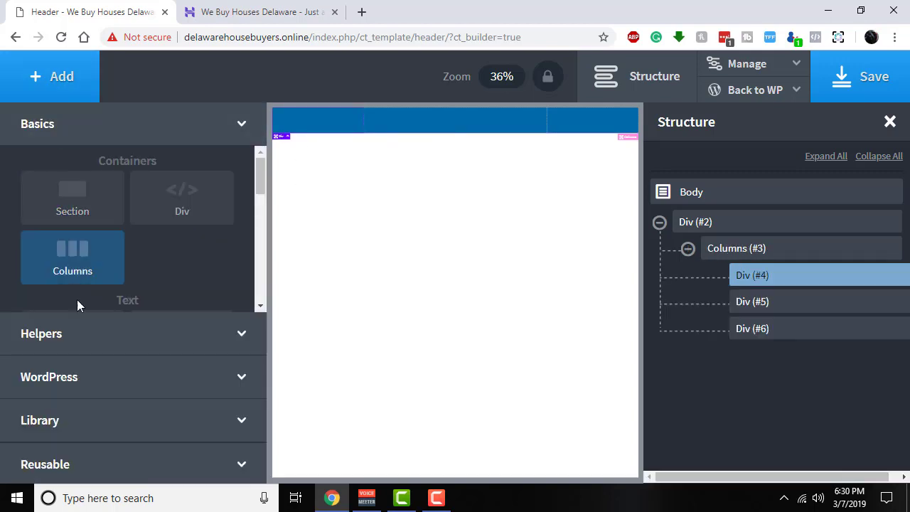
scroll(81, 274, "down", 3)
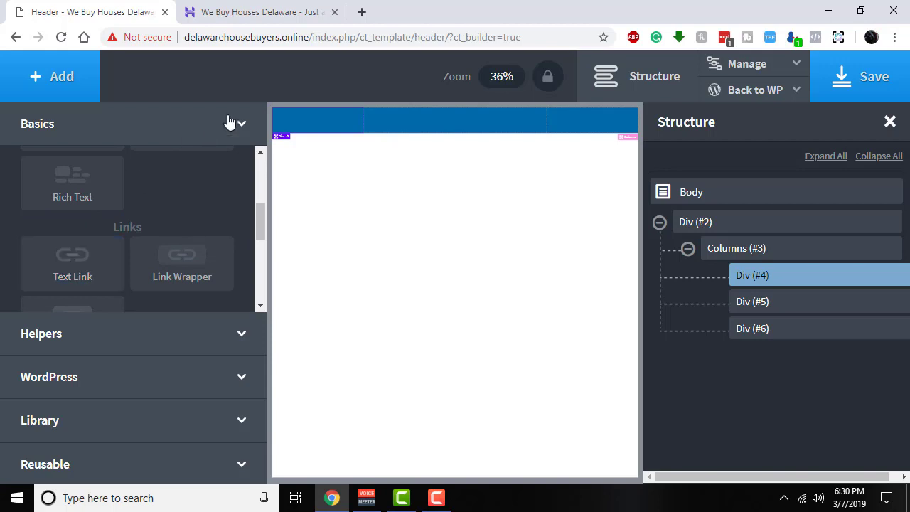
scroll(103, 292, "down", 2)
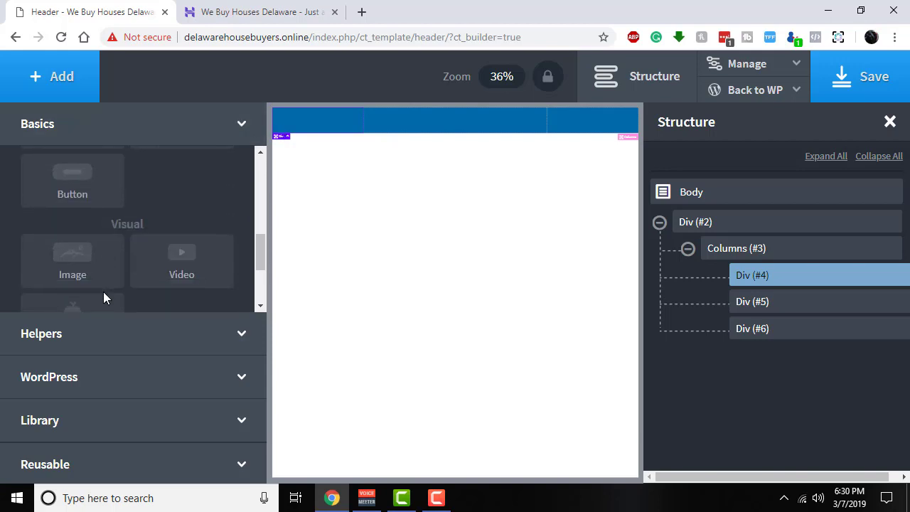
scroll(107, 288, "up", 5)
scroll(111, 278, "down", 4)
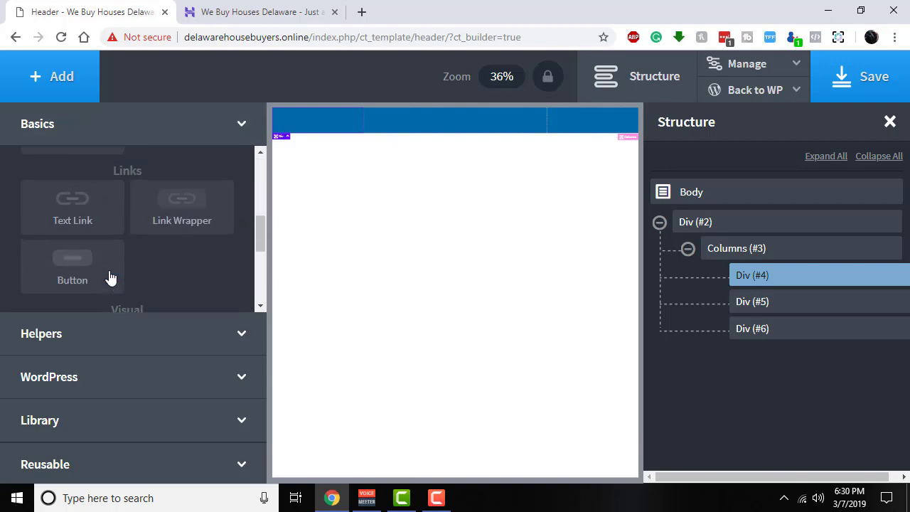
scroll(108, 274, "up", 3)
left_click(75, 266)
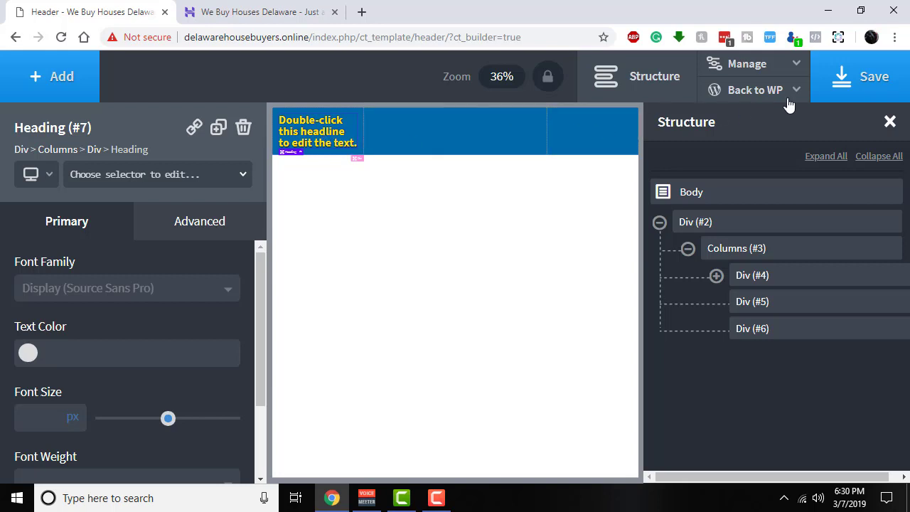
- Save the Header template, reload the site's front page to check it, and return to the builder
left_click(845, 76)
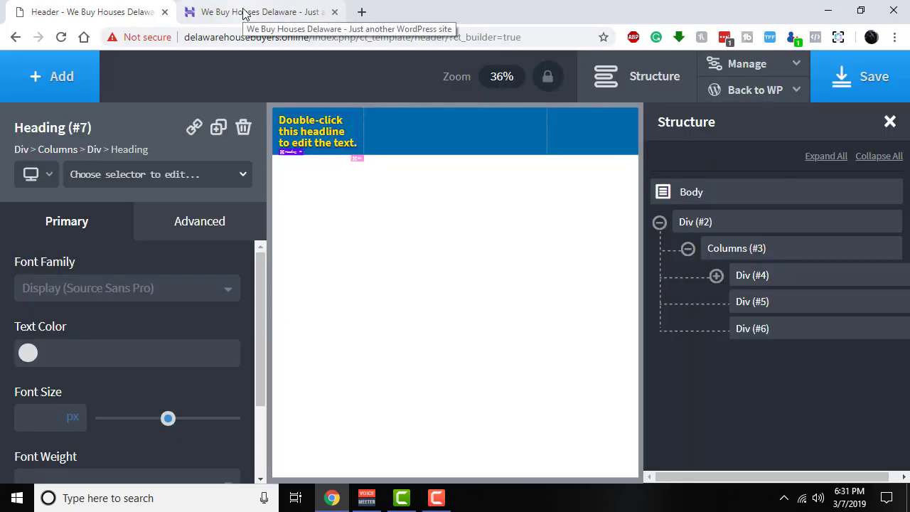
left_click(242, 13)
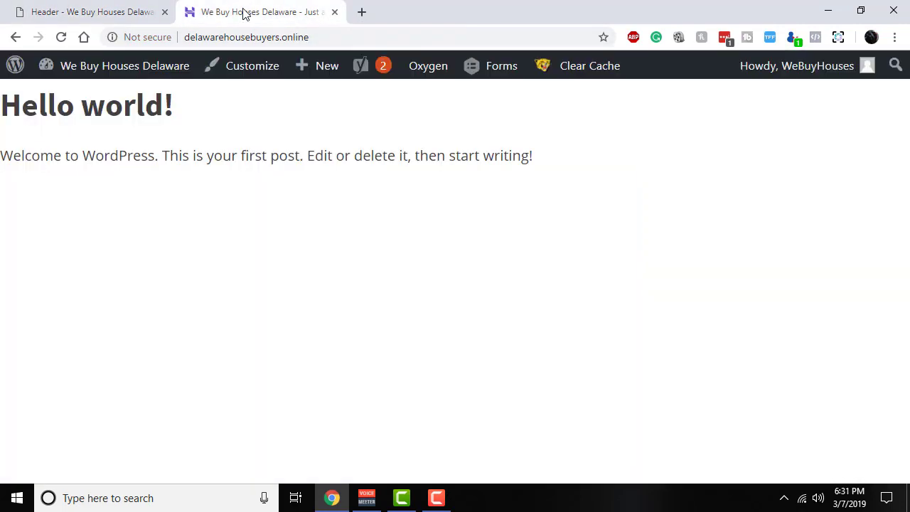
left_click(61, 39)
left_click(119, 14)
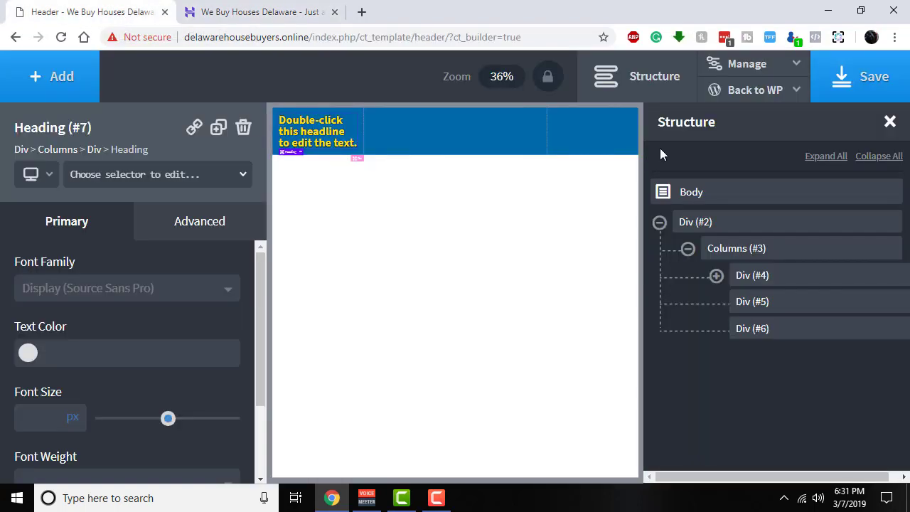
- Leave the builder for the WordPress admin and open the General Settings page
mouse_move(731, 100)
left_click(724, 118)
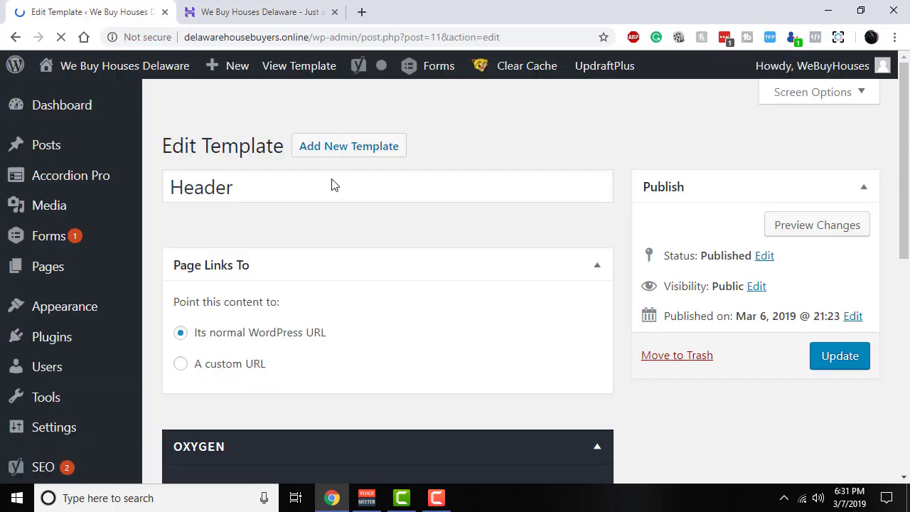
scroll(71, 426, "down", 4)
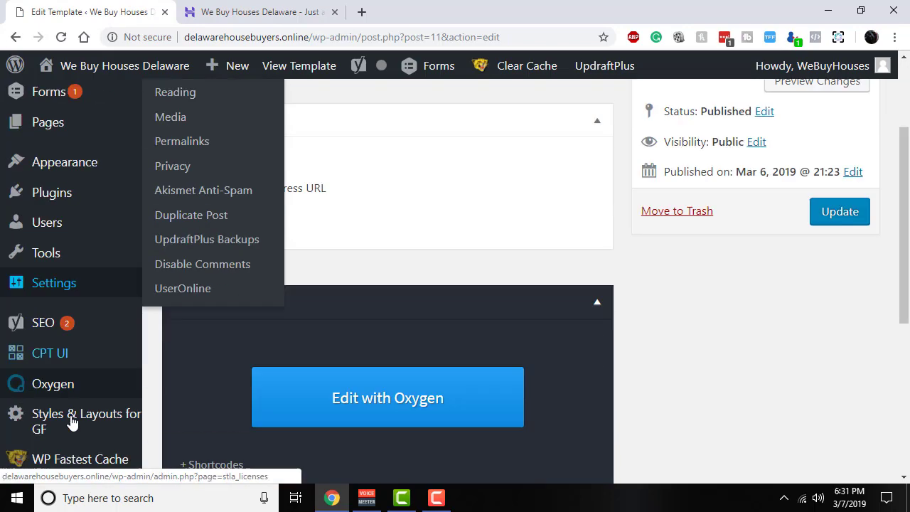
scroll(74, 335, "down", 3)
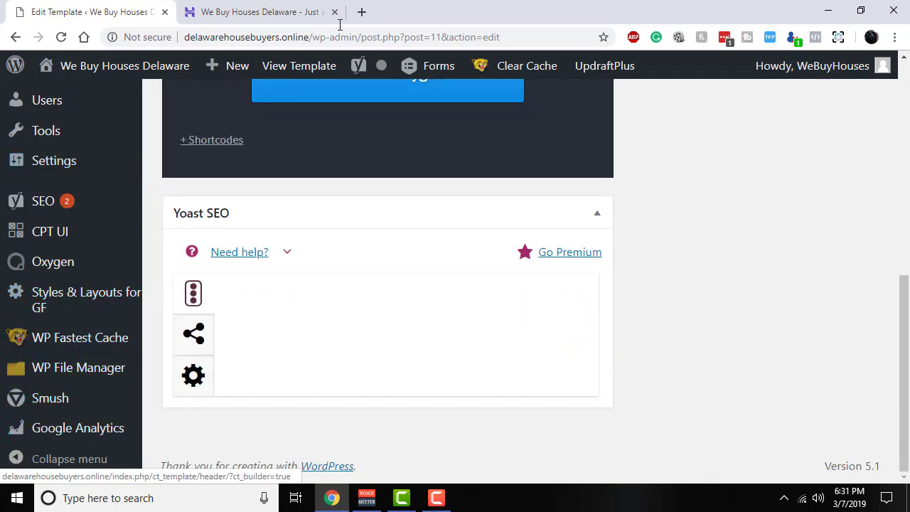
left_click(329, 7)
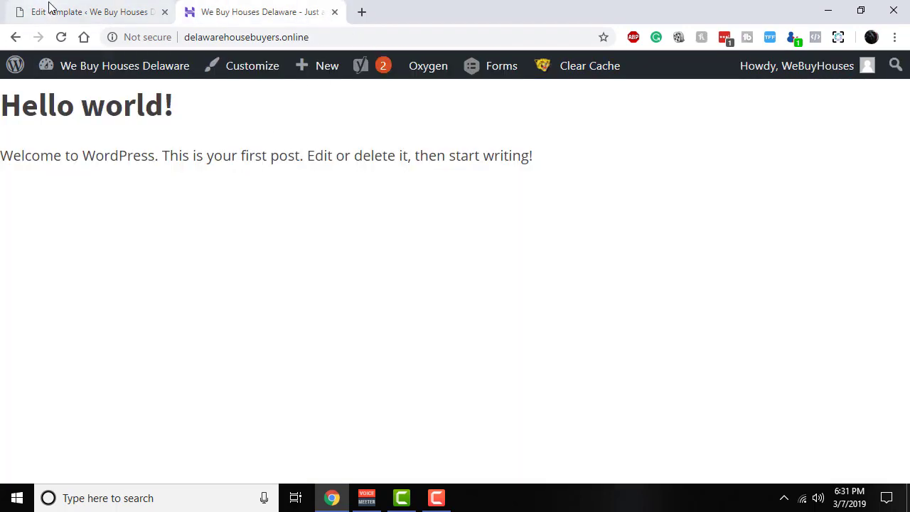
left_click(108, 11)
mouse_move(84, 276)
scroll(84, 276, "up", 2)
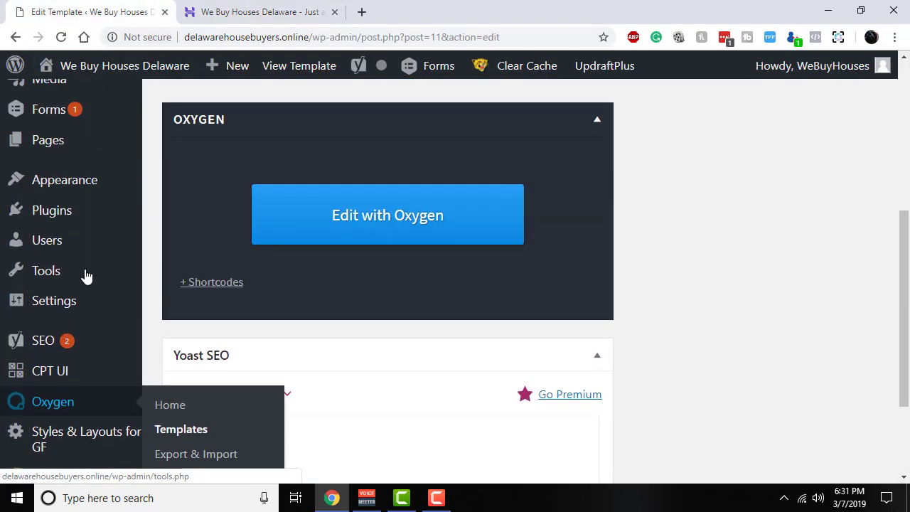
left_click(78, 315)
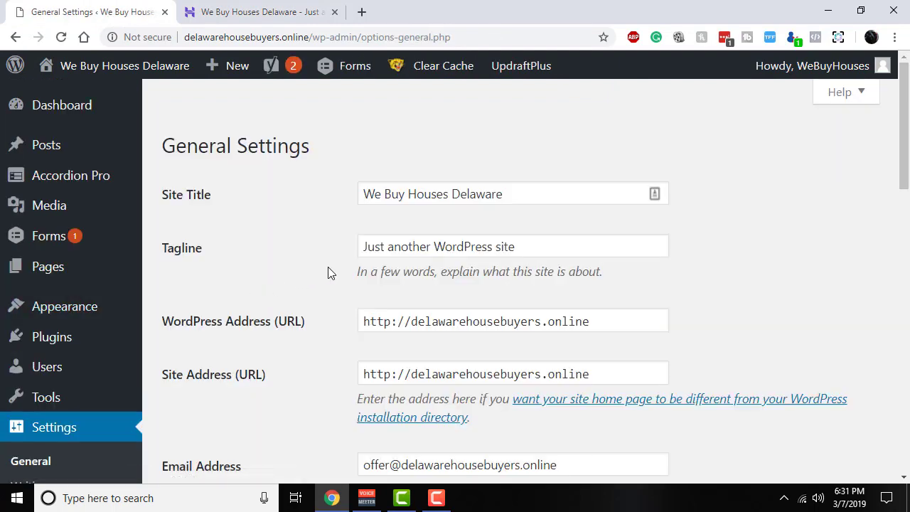
- Try to clear the site's Tagline in General Settings
triple_click(522, 247)
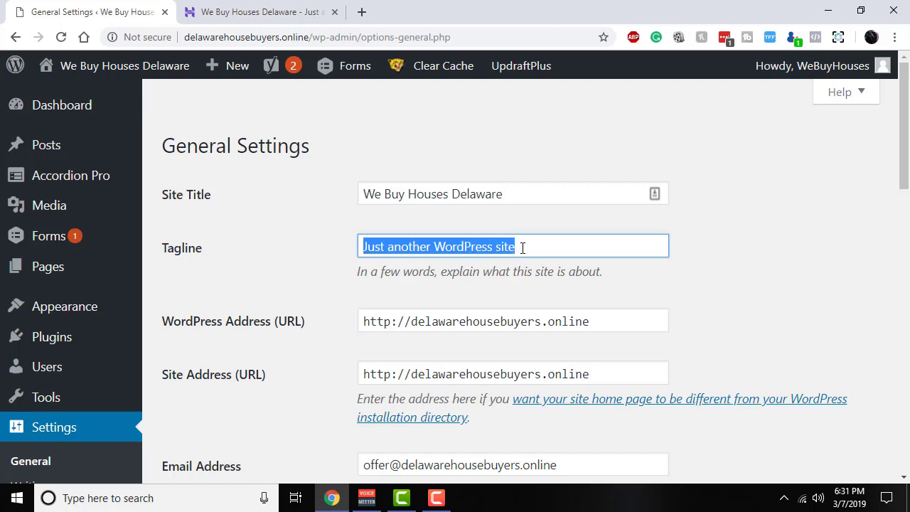
key("BackSpace")
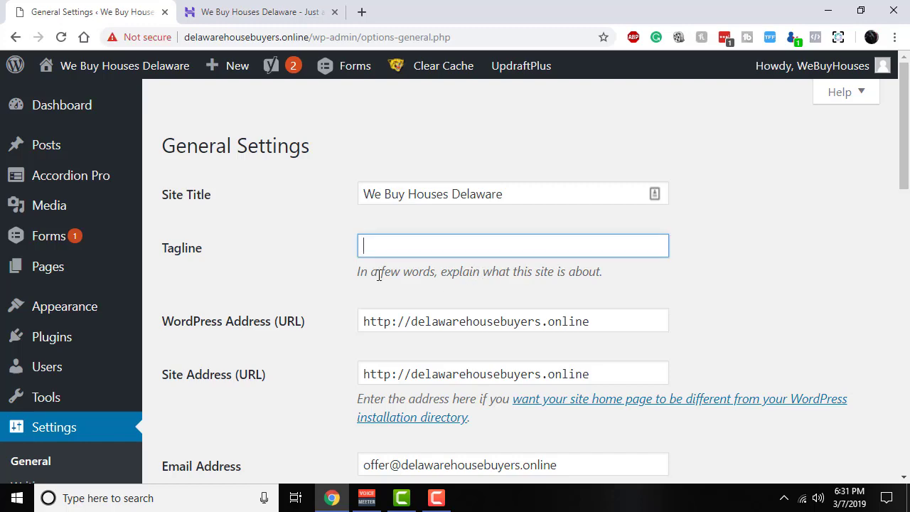
scroll(331, 277, "down", 2)
scroll(320, 281, "down", 3)
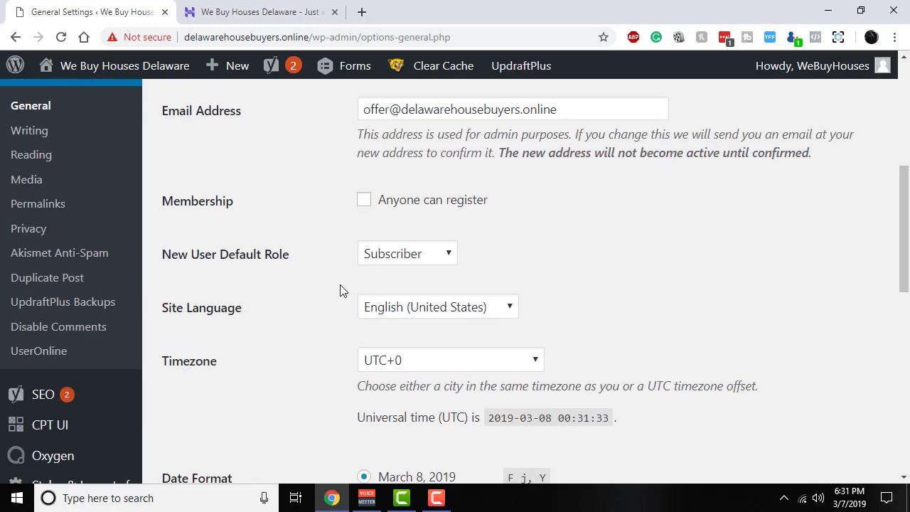
- In Reading Settings, make the homepage display the static page Sample Page and save the changes
left_click(30, 157)
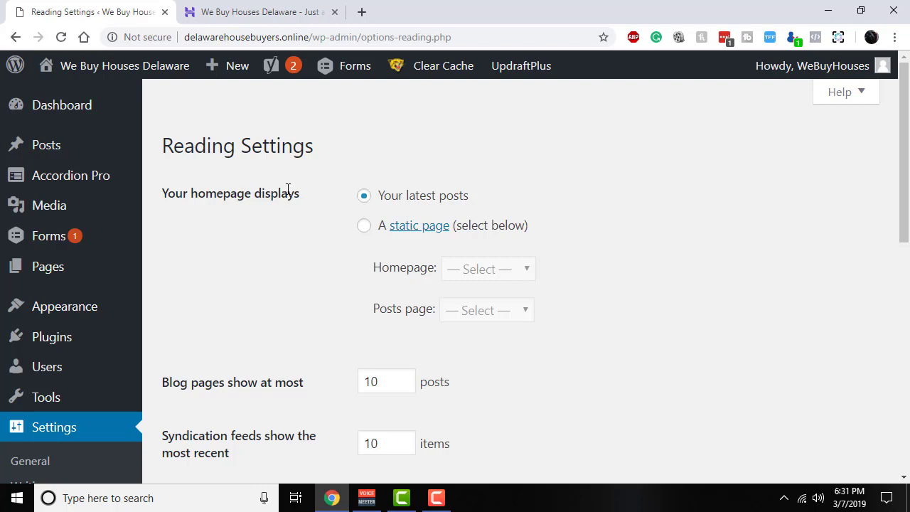
left_click(365, 228)
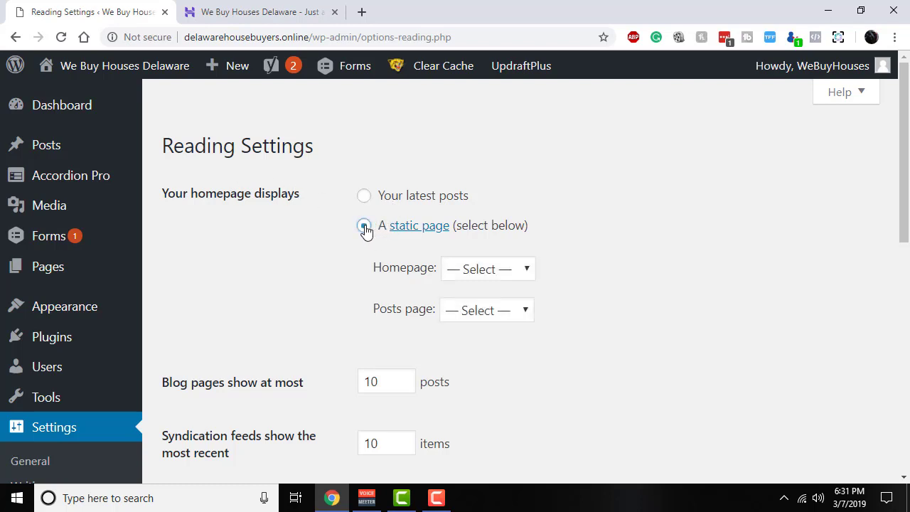
left_click(476, 273)
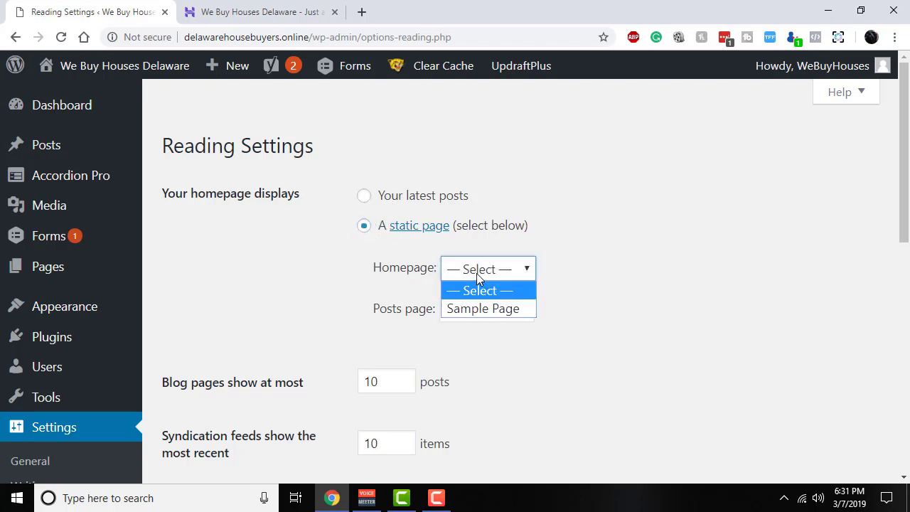
left_click(481, 310)
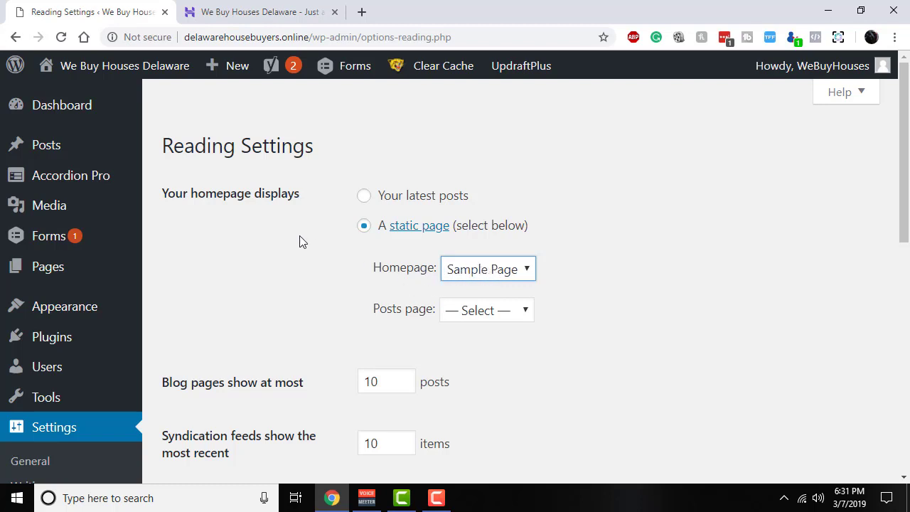
scroll(301, 239, "down", 5)
left_click(220, 310)
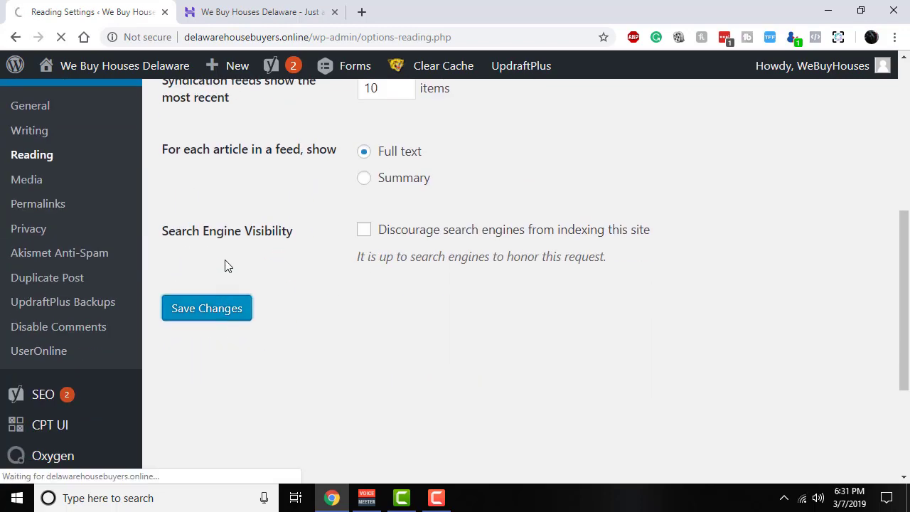
- Reload the site's front page and check how the header looks on the static homepage
left_click(217, 14)
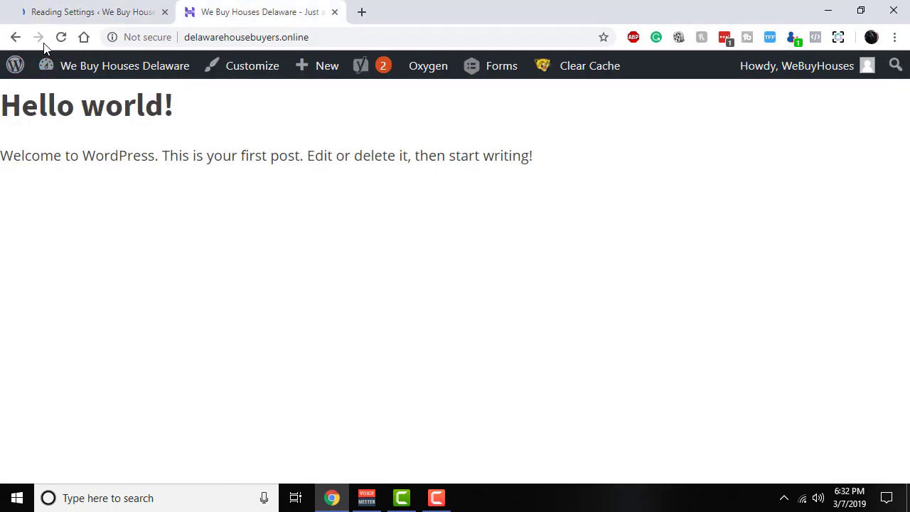
left_click(61, 37)
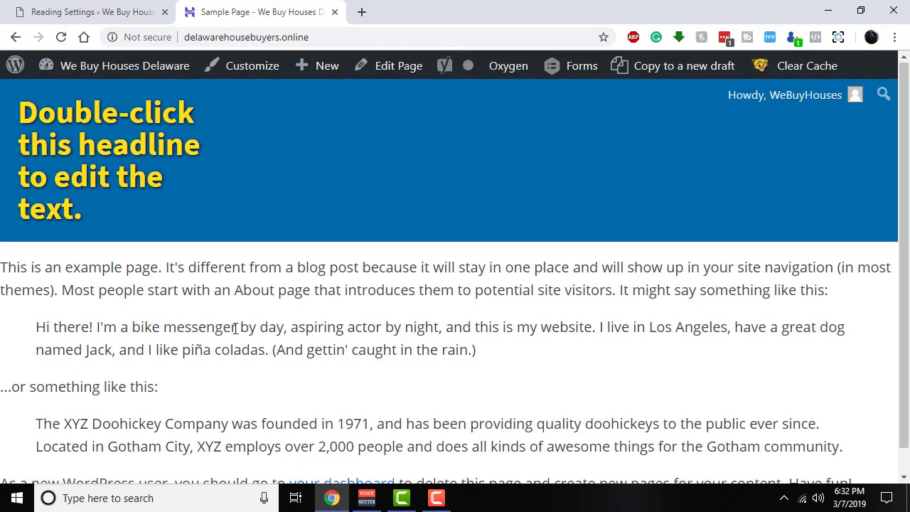
scroll(242, 313, "down", 1)
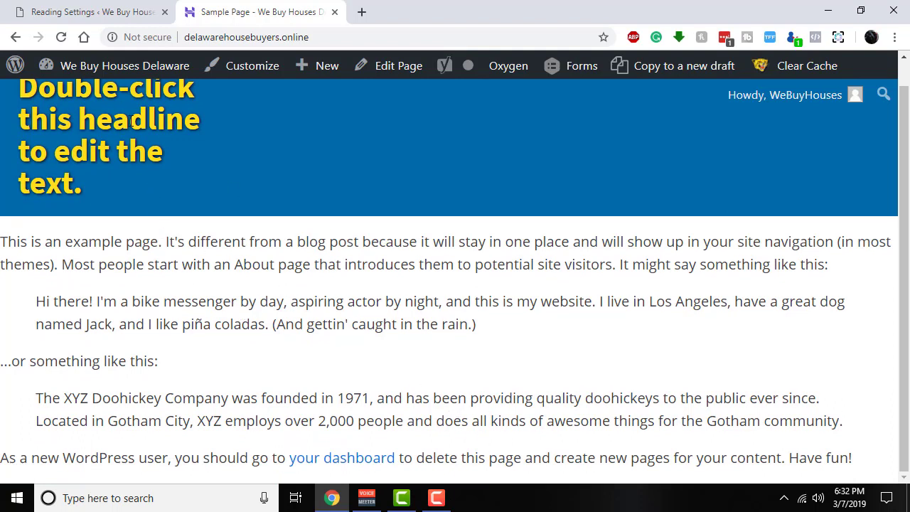
scroll(133, 122, "up", 1)
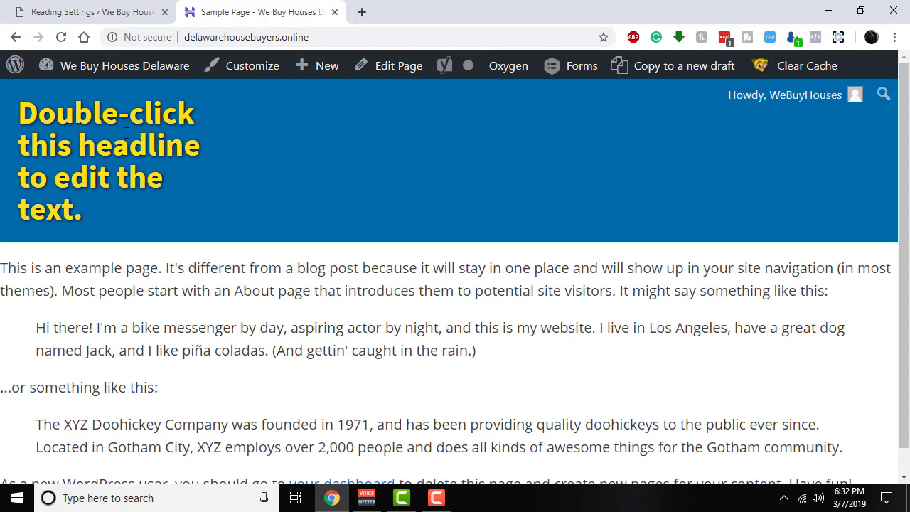
- Return to the WordPress admin and open the Header template from the Oxygen templates list in the builder
left_click(151, 15)
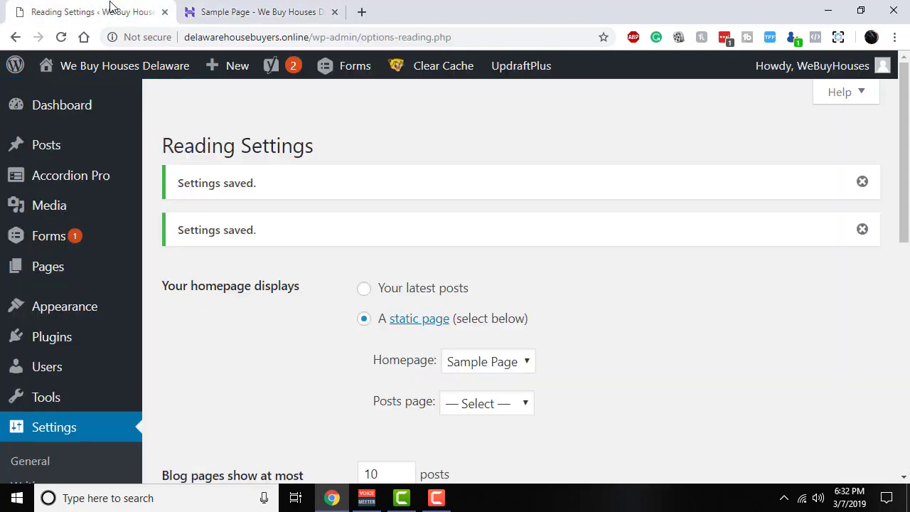
scroll(61, 320, "down", 4)
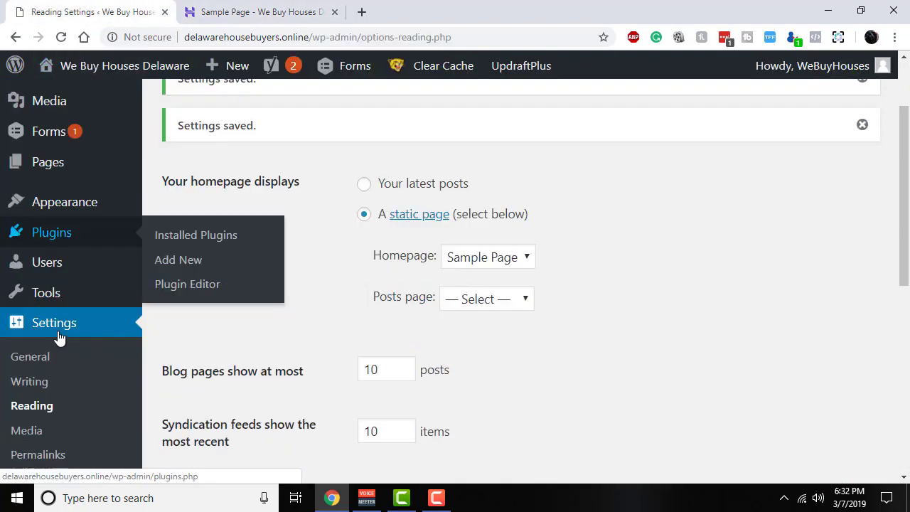
scroll(51, 281, "down", 4)
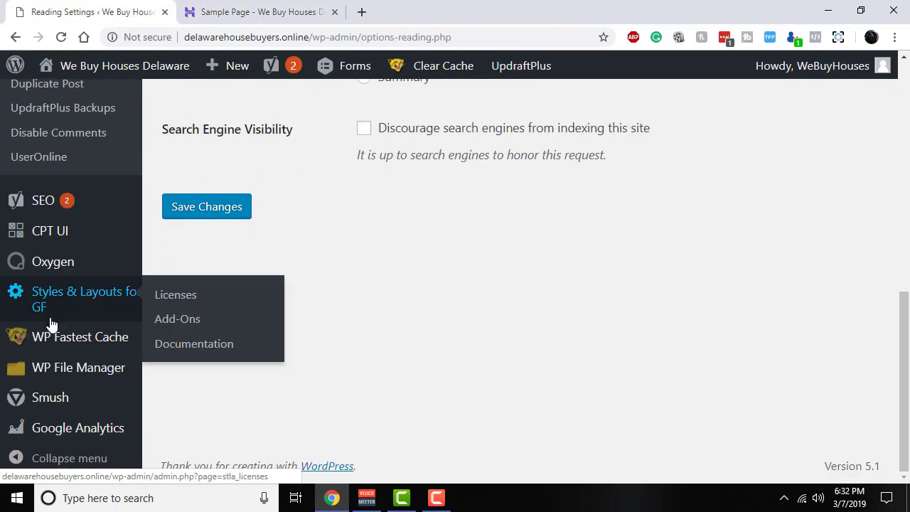
mouse_move(76, 266)
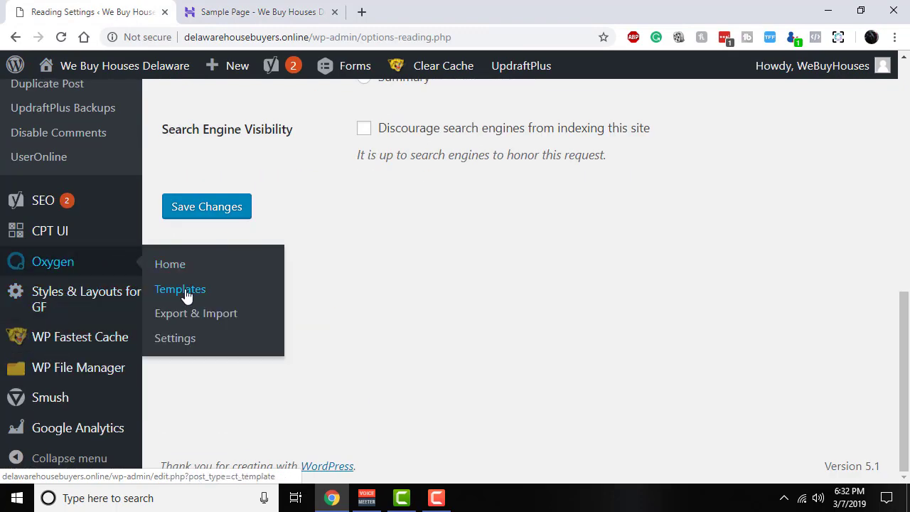
left_click(185, 291)
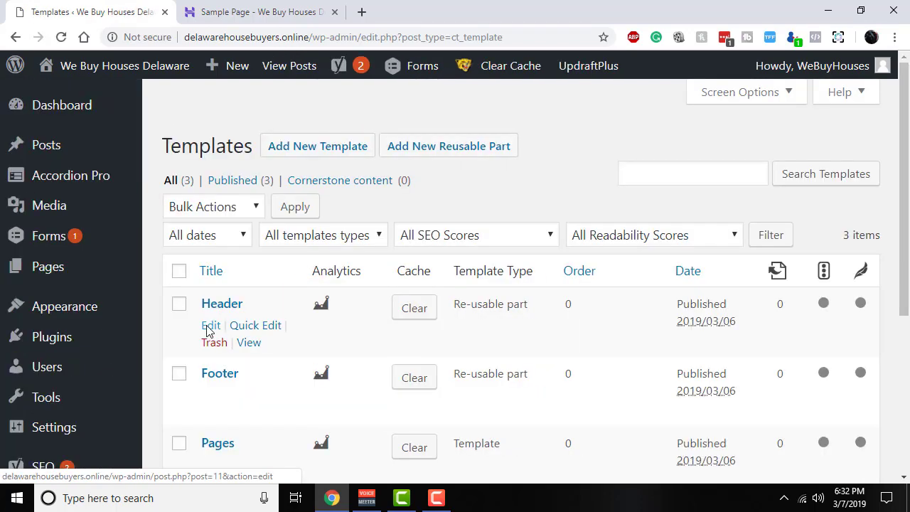
left_click(209, 325)
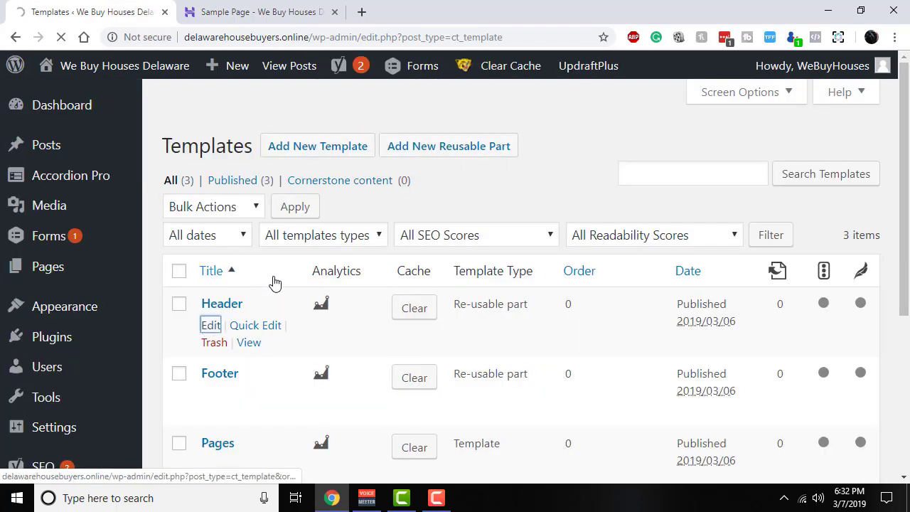
scroll(277, 283, "down", 6)
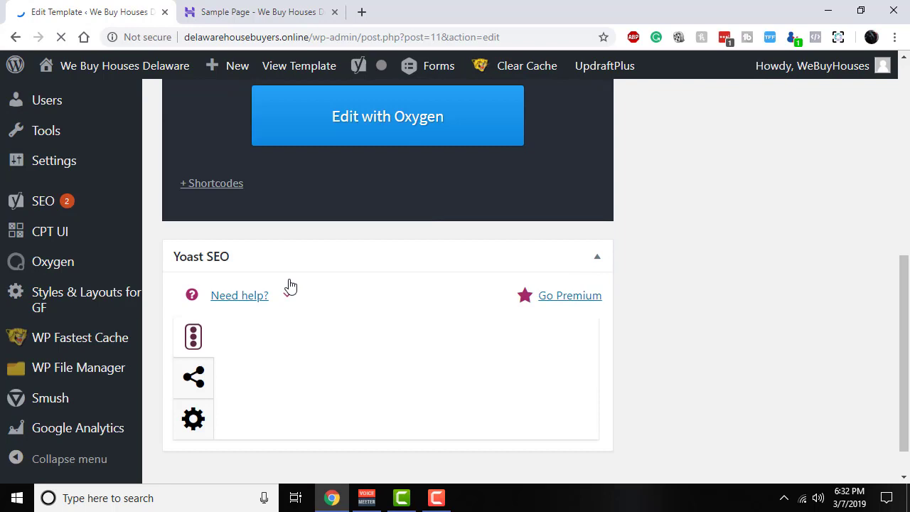
left_click(390, 136)
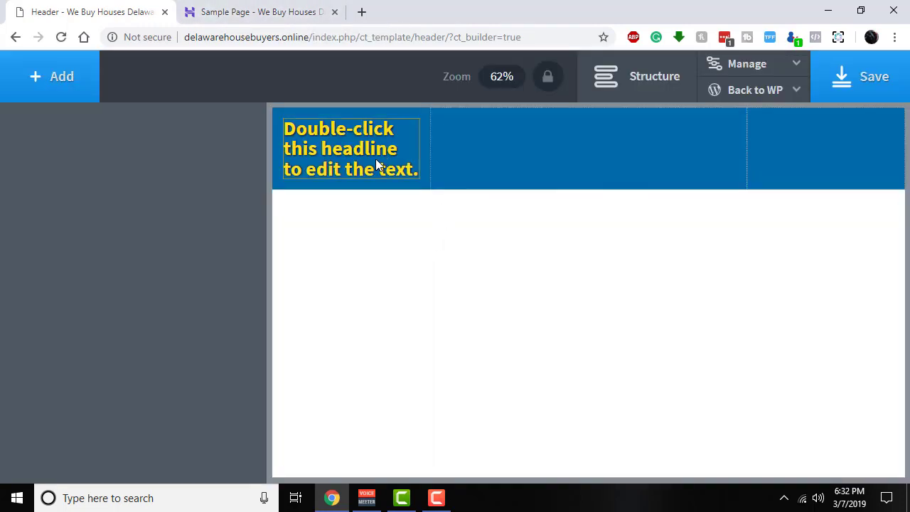
- Replace the placeholder heading text in the header's first column with "DELAWARE" and "Home Buyers" on two lines
left_click(362, 157)
double_click(361, 151)
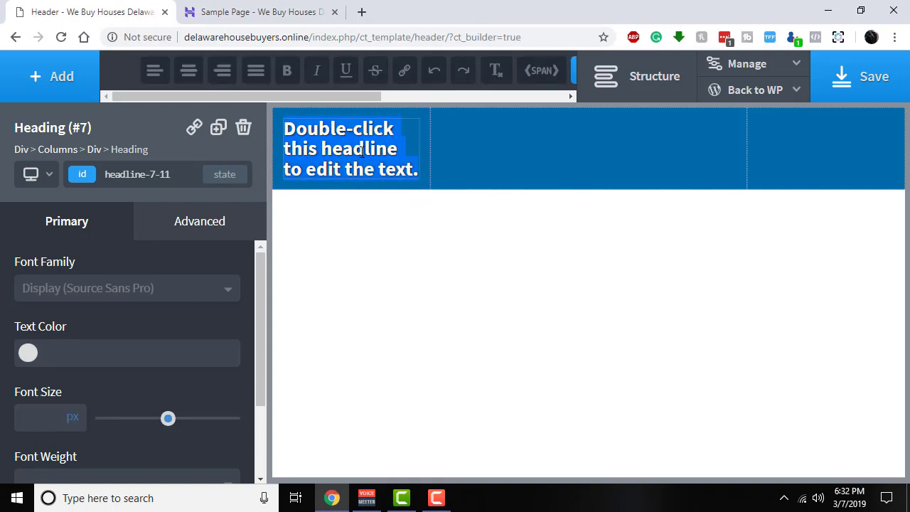
type("D")
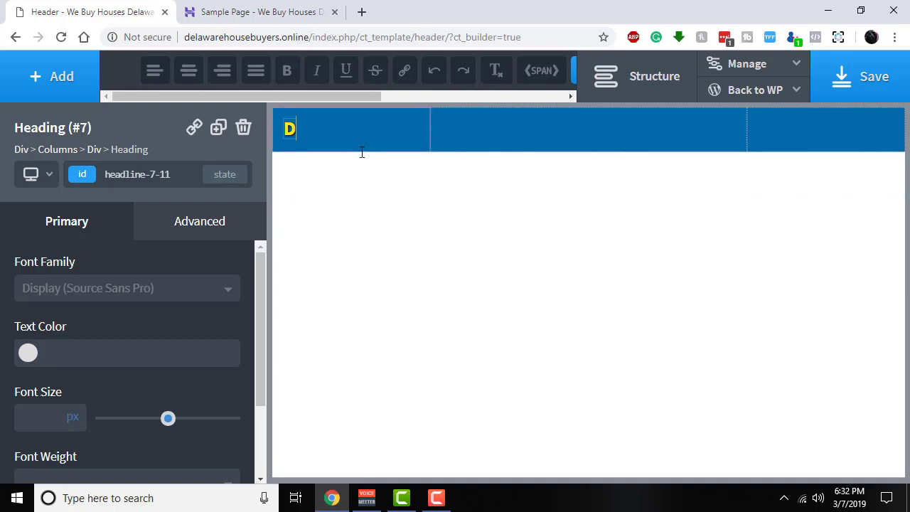
type("ELAWARE")
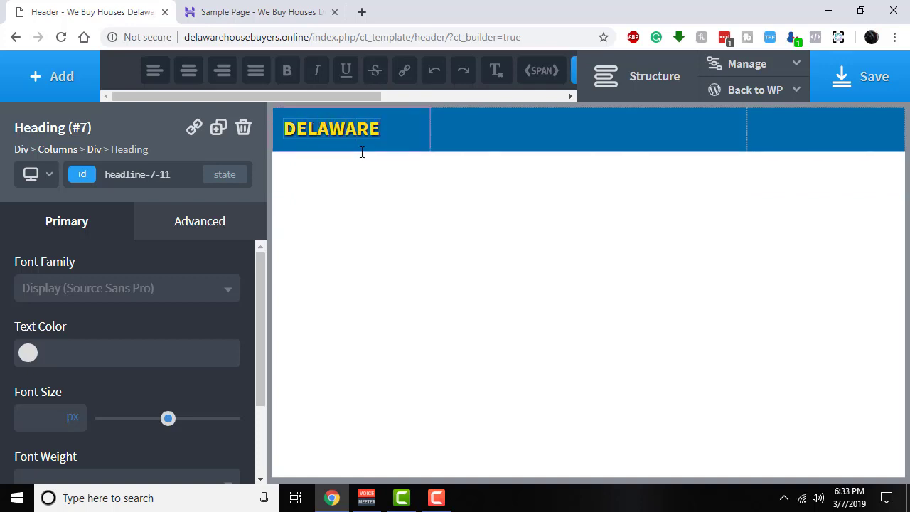
key("Return")
type("Home")
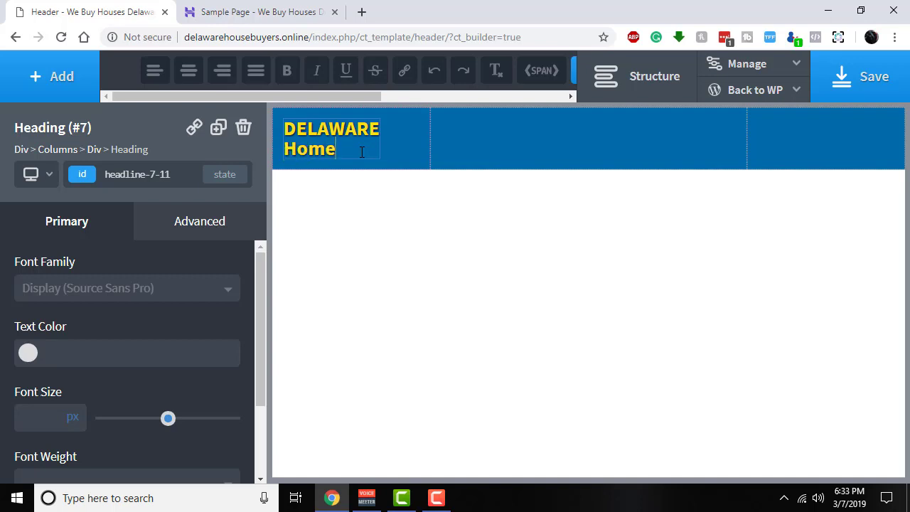
type(" Buyers")
- Wrap the word DELAWARE in its own span and set its font size to 44 px
double_click(291, 129)
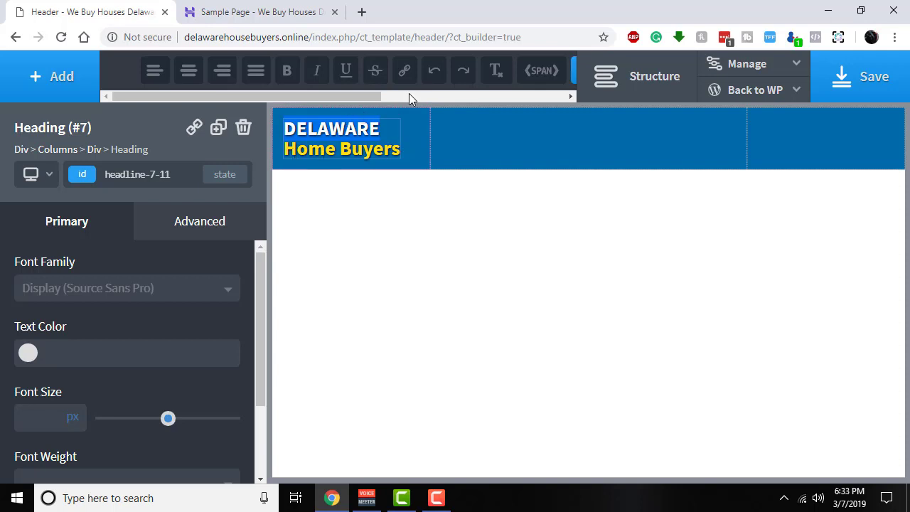
left_click(532, 72)
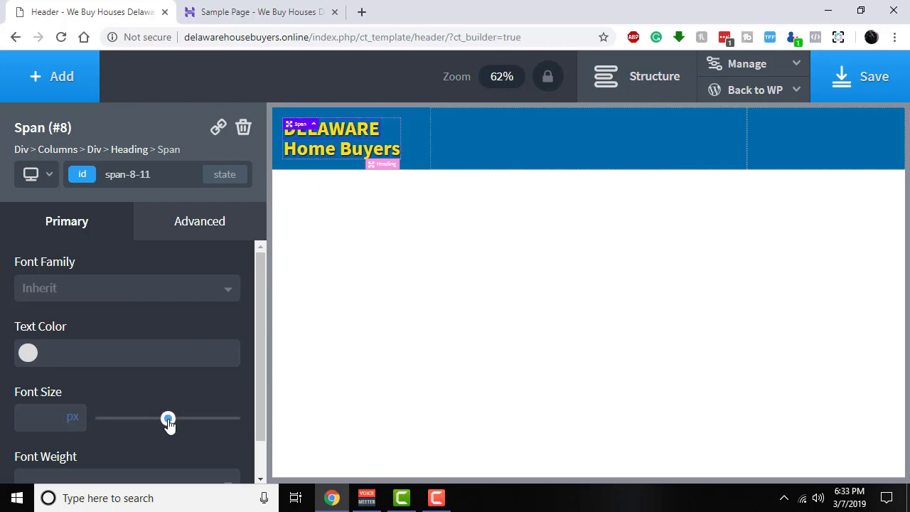
left_click_drag(168, 421, 162, 423)
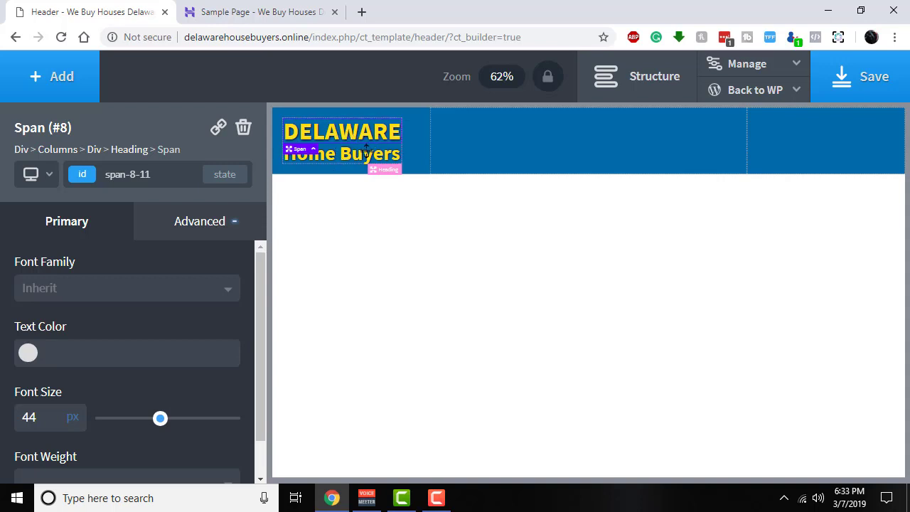
- Align the contents of the header's first column Div to Center horizontally and Middle vertically
left_click(275, 133)
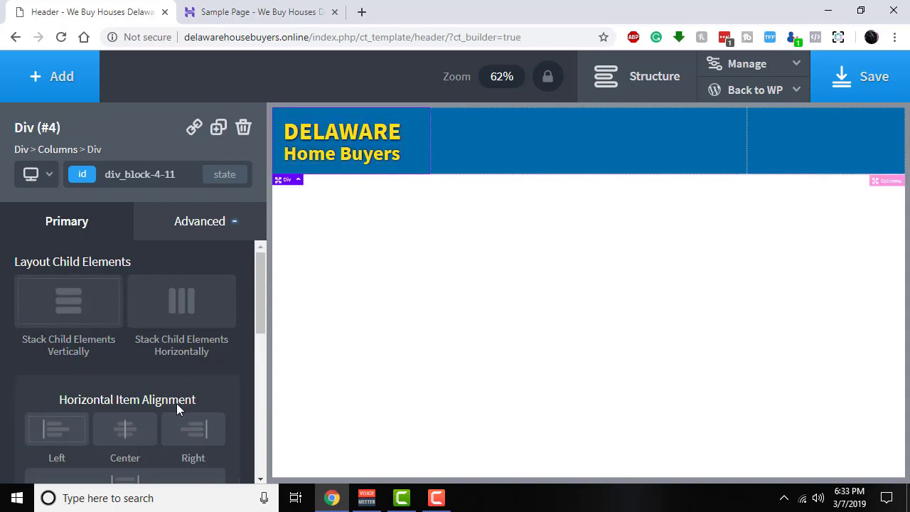
left_click(128, 429)
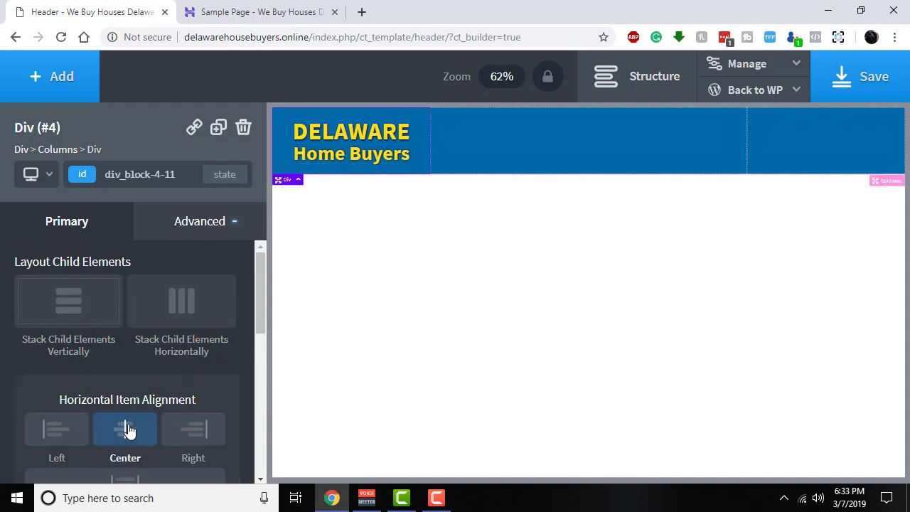
scroll(127, 430, "down", 2)
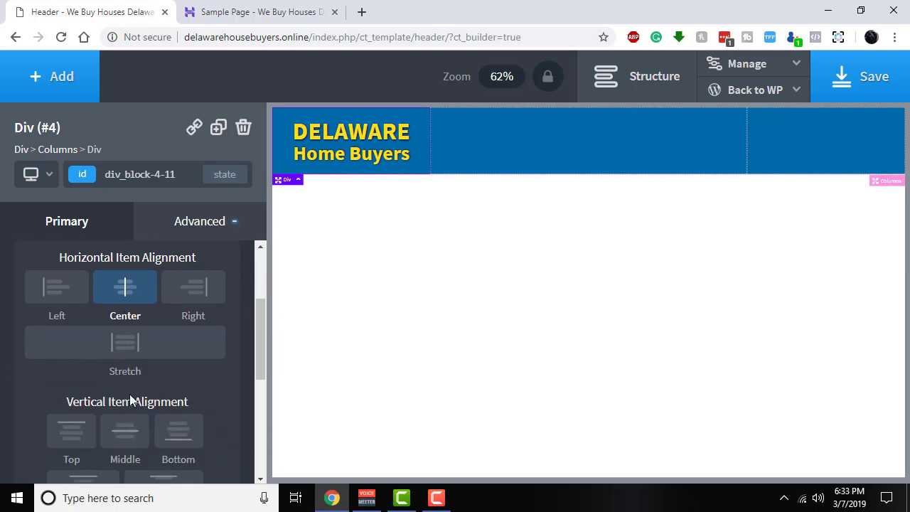
left_click(125, 434)
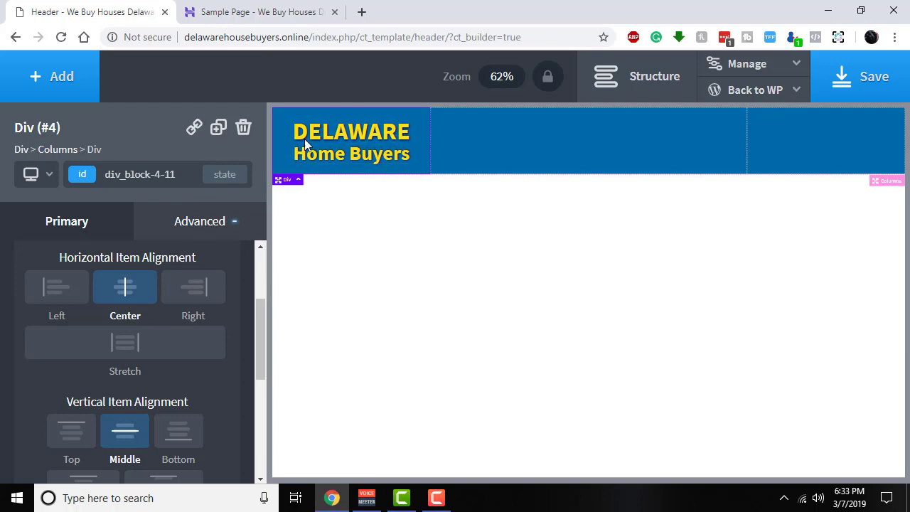
- Select the heading in the element structure and wrap it in a link to Sample Page
left_click(626, 84)
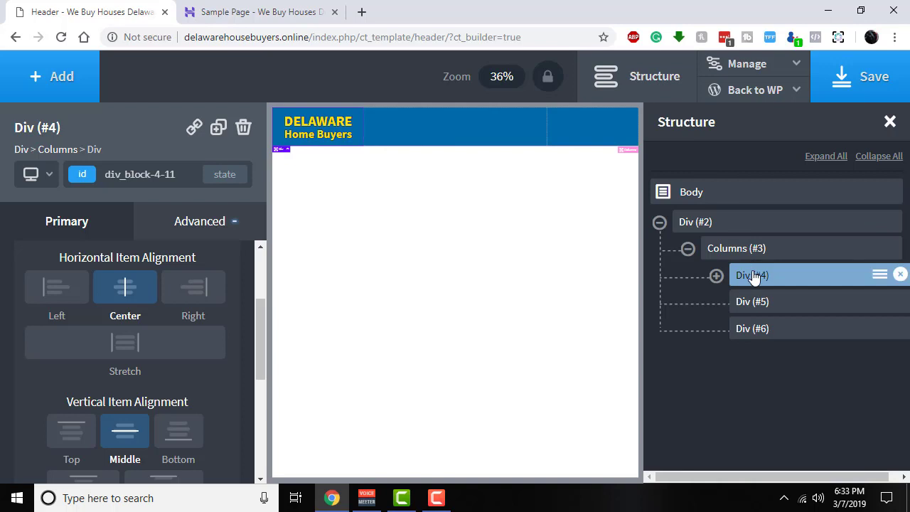
left_click(716, 276)
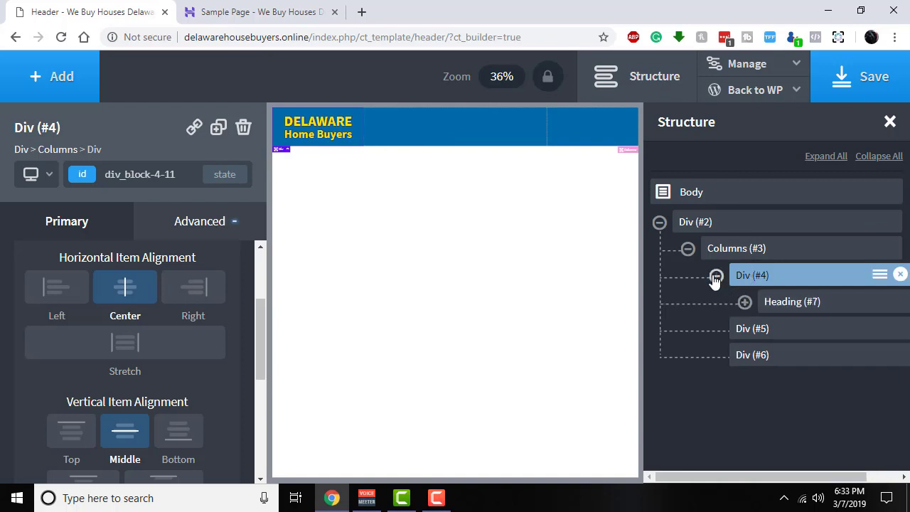
left_click(792, 304)
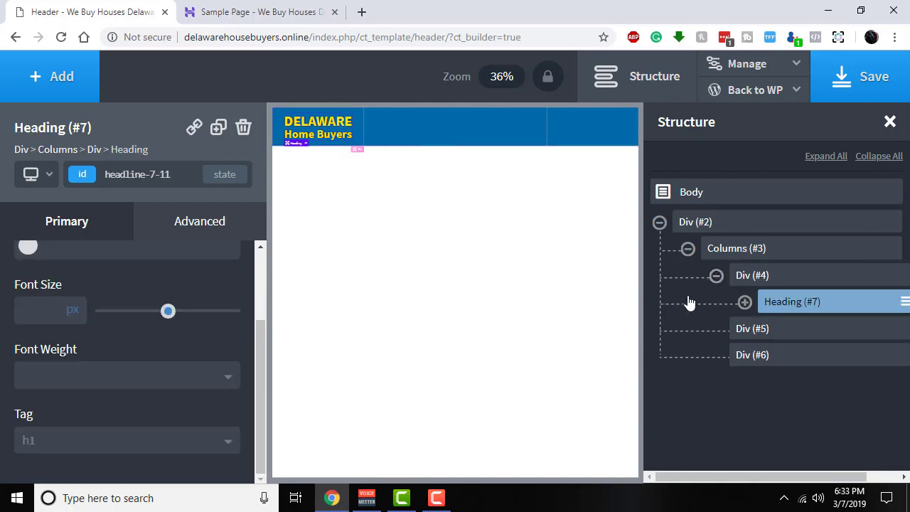
left_click(195, 127)
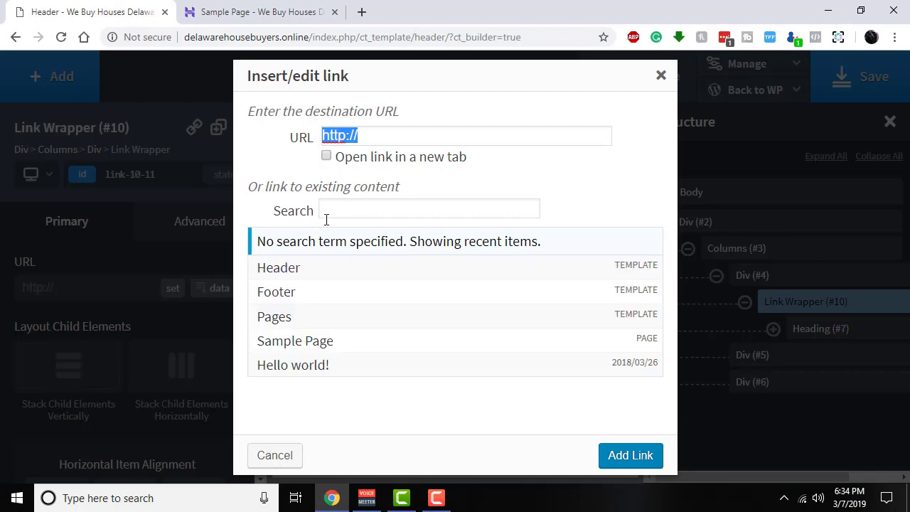
left_click(373, 348)
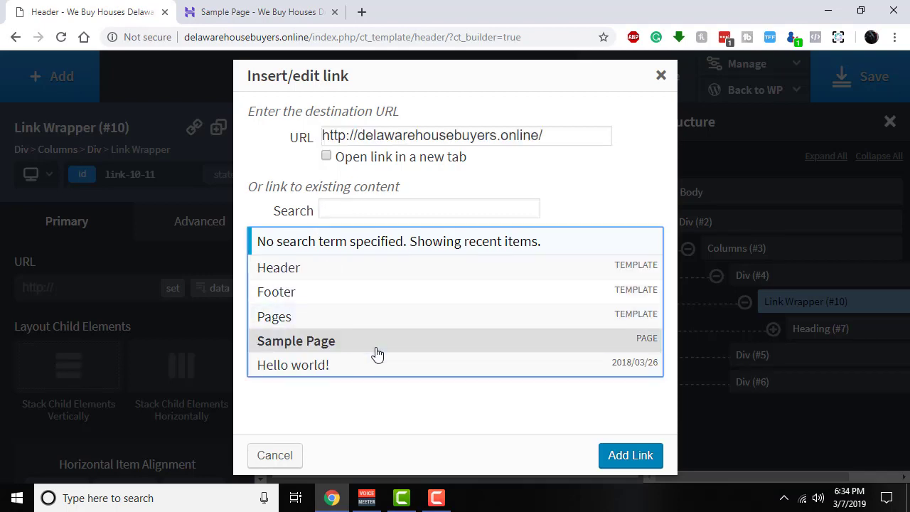
left_click(613, 454)
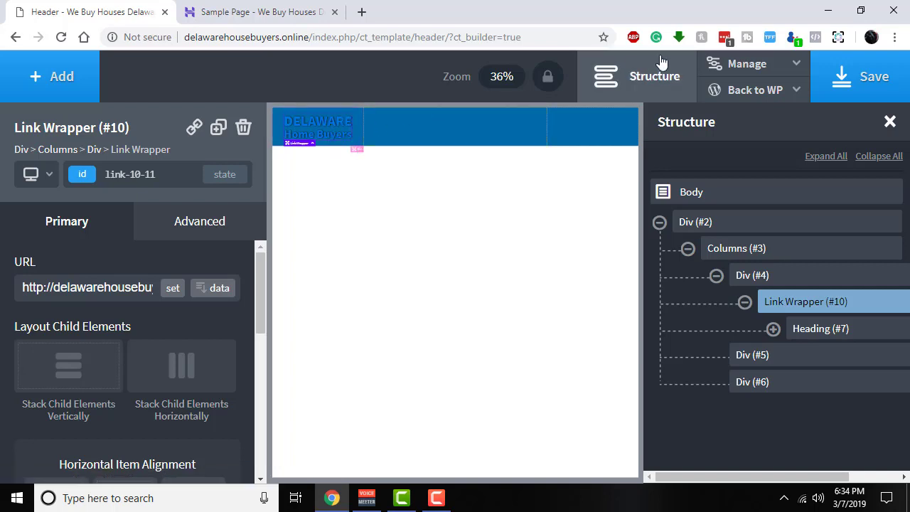
- Set the normal color of Link Wrappers in the global link styles to the Delaware palette's yellow
mouse_move(755, 66)
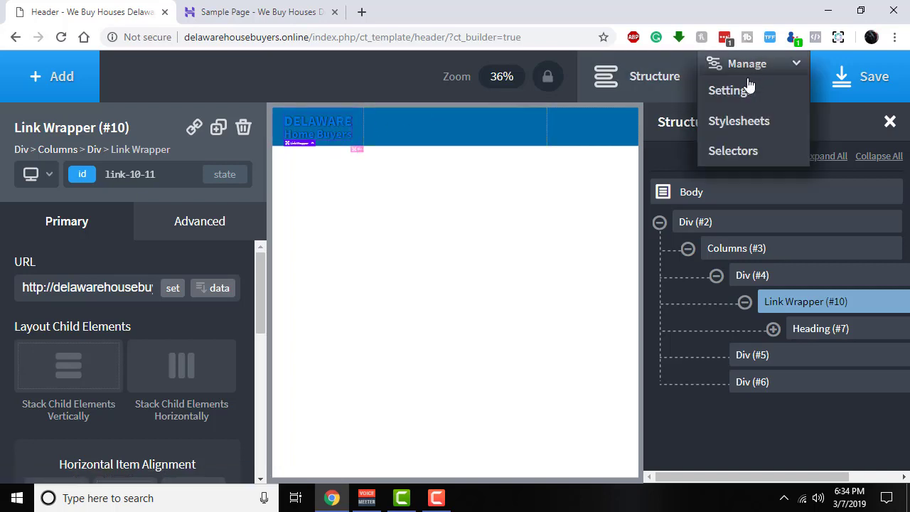
left_click(746, 93)
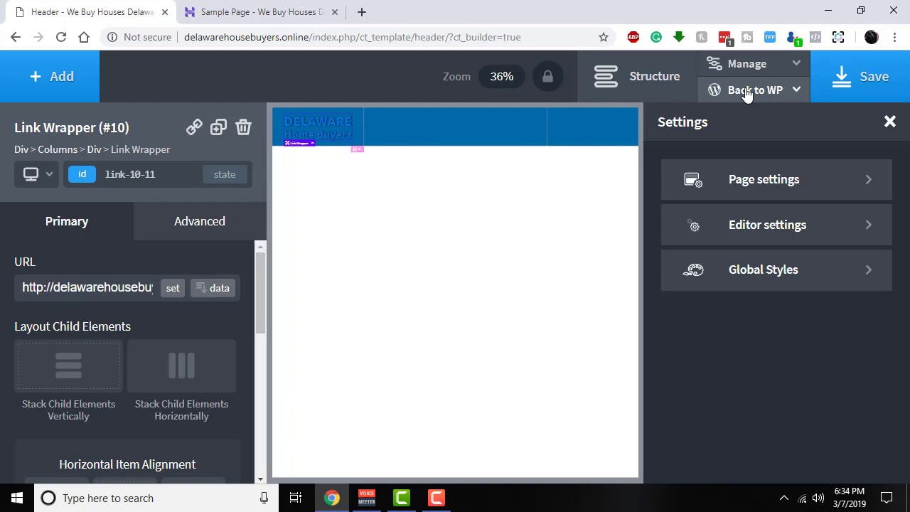
left_click(750, 270)
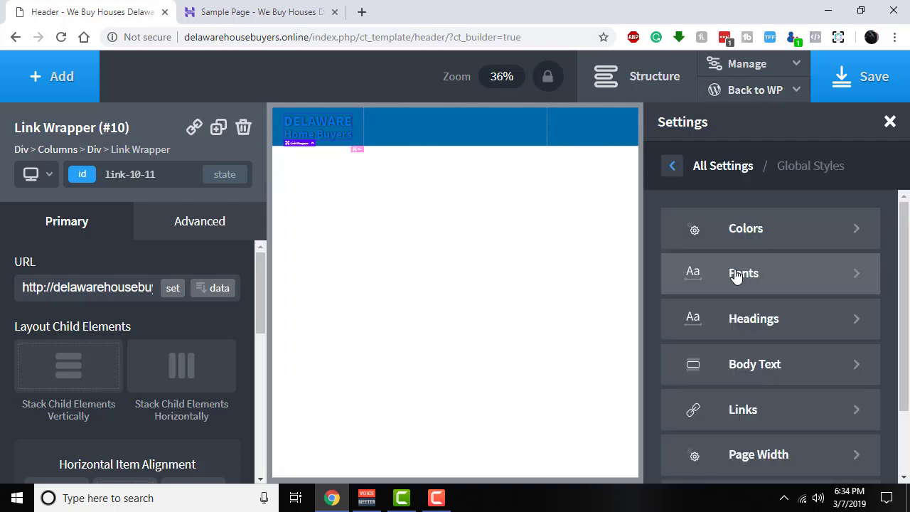
left_click(742, 416)
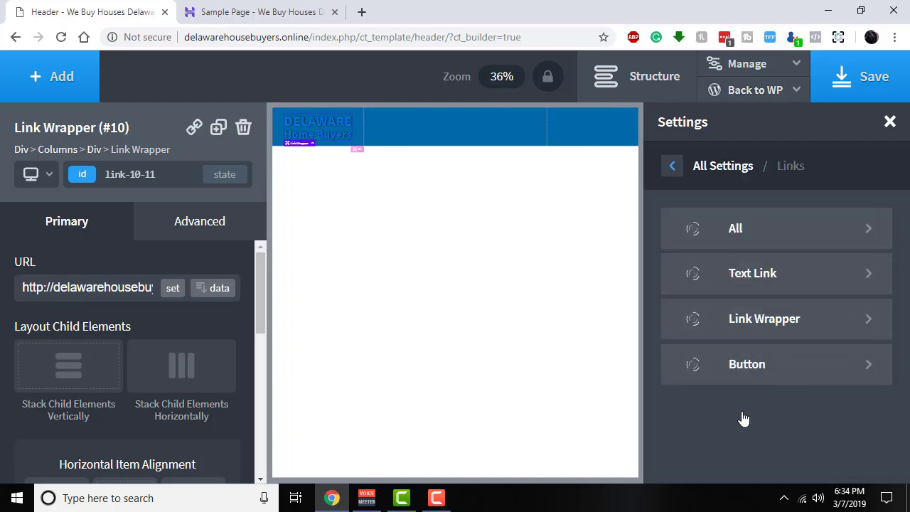
left_click(753, 321)
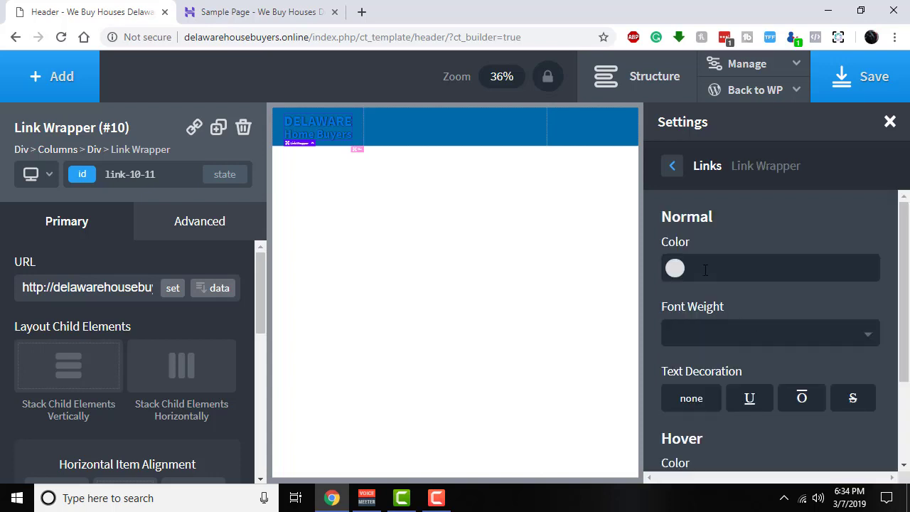
left_click(674, 268)
scroll(690, 278, "down", 2)
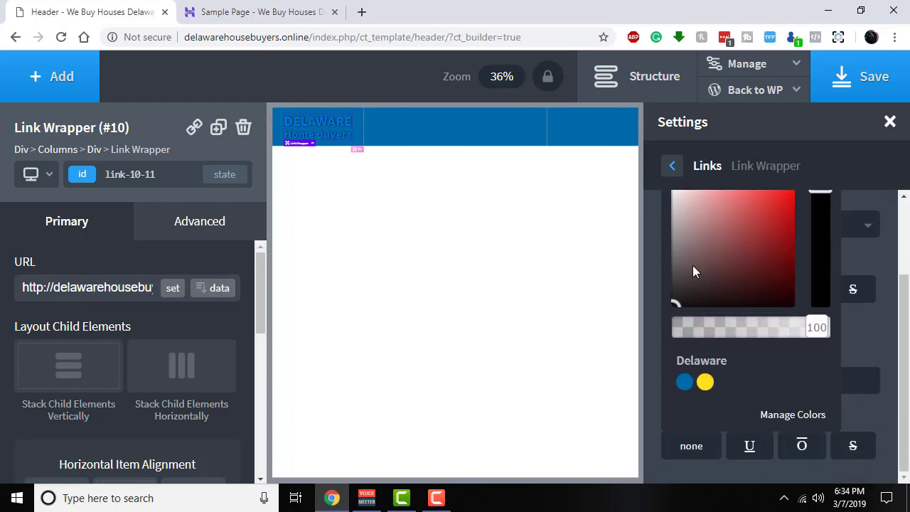
left_click(705, 382)
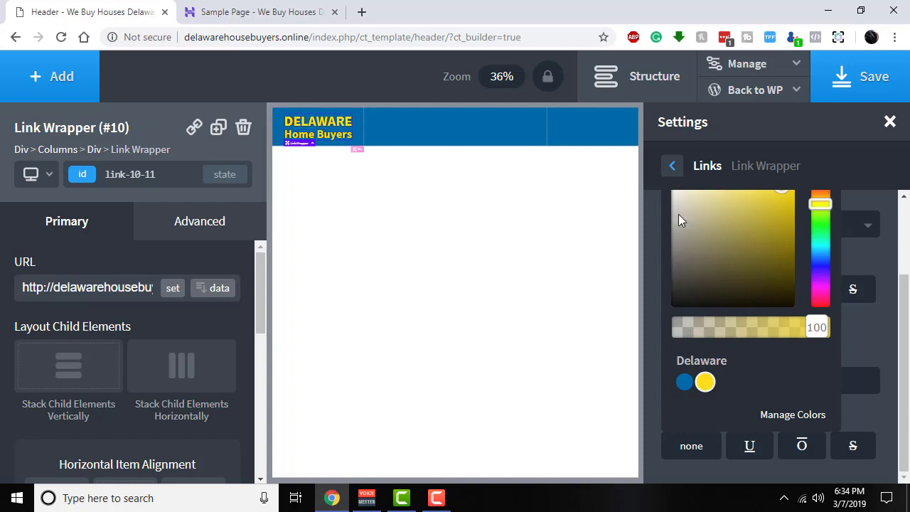
left_click(671, 168)
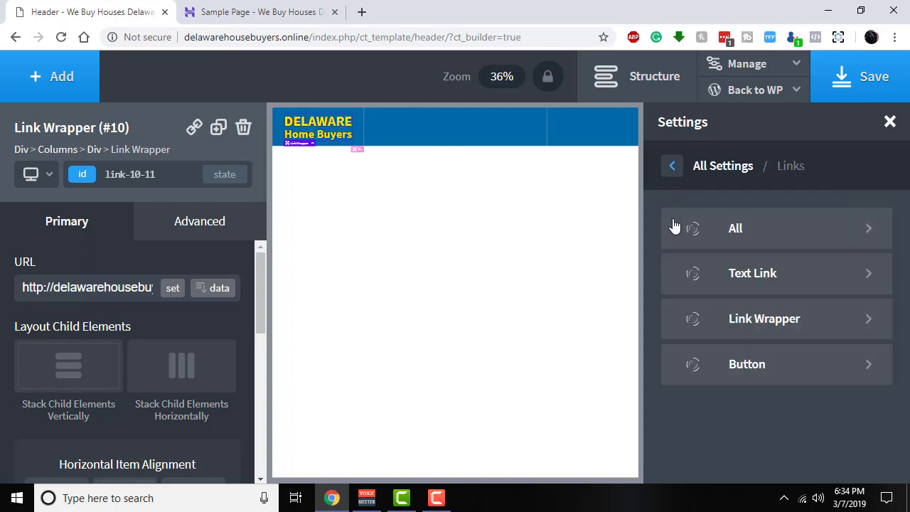
left_click(672, 166)
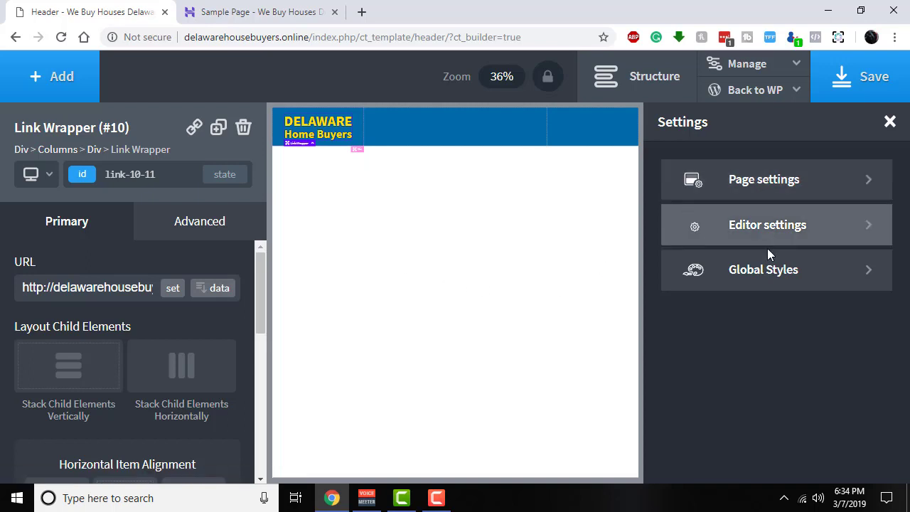
- Review the Link Wrapper color, font weight, text decoration and hover options in the global link styles
left_click(768, 269)
left_click(752, 399)
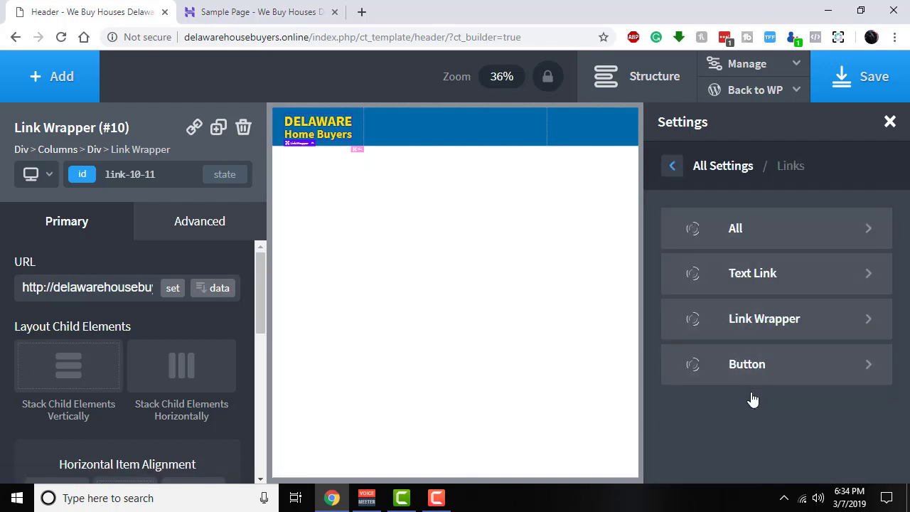
left_click(761, 320)
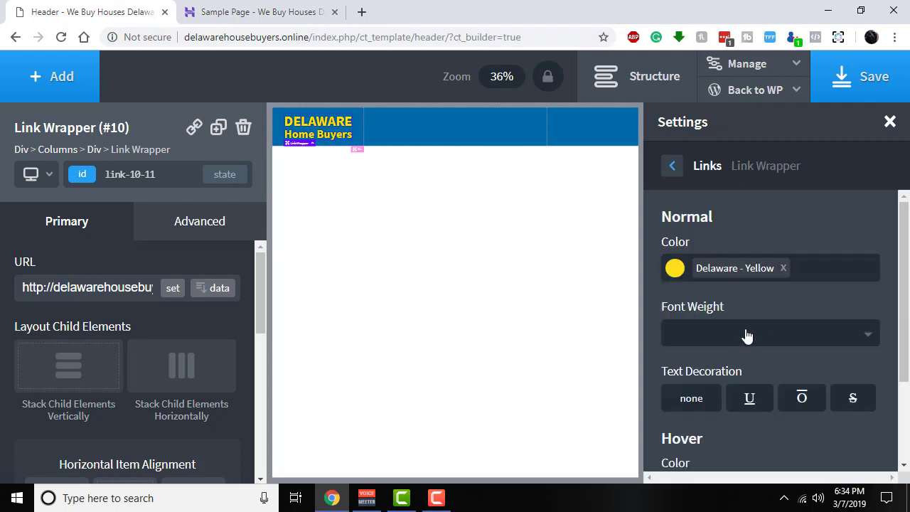
scroll(747, 337, "down", 2)
scroll(712, 342, "up", 2)
left_click(671, 171)
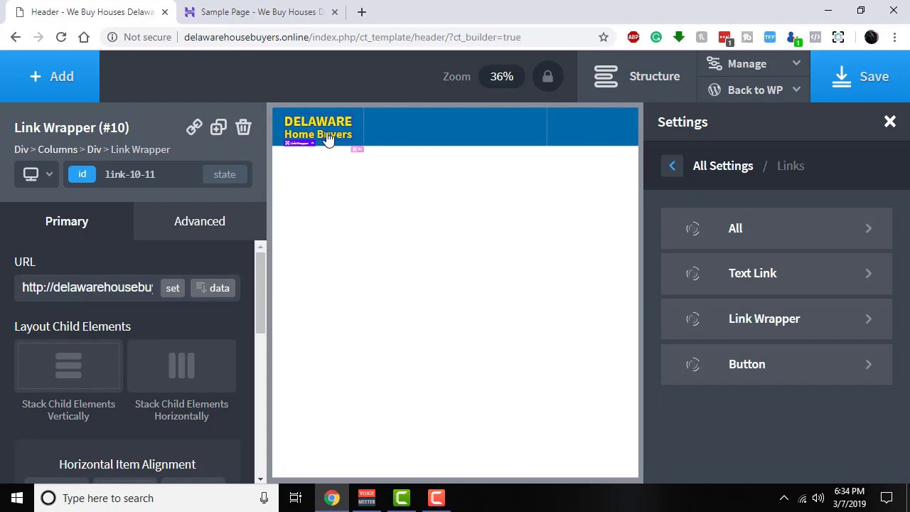
- Save the header template, then reload the live Sample Page and test the linked DELAWARE Home Buyers heading
left_click(848, 86)
left_click(284, 12)
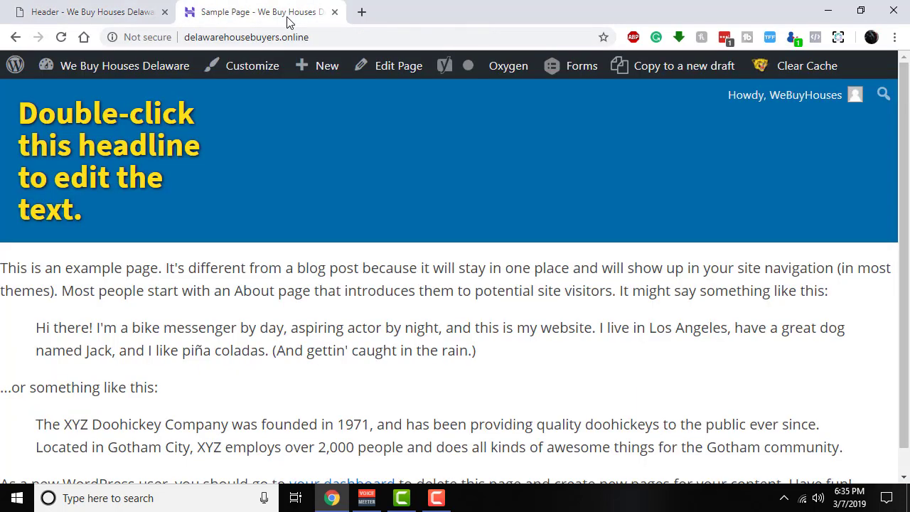
left_click(61, 37)
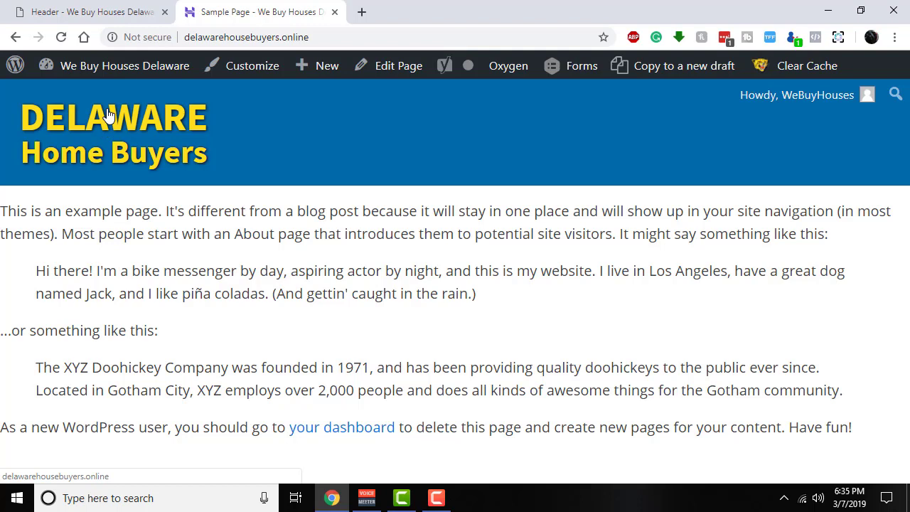
left_click(110, 117)
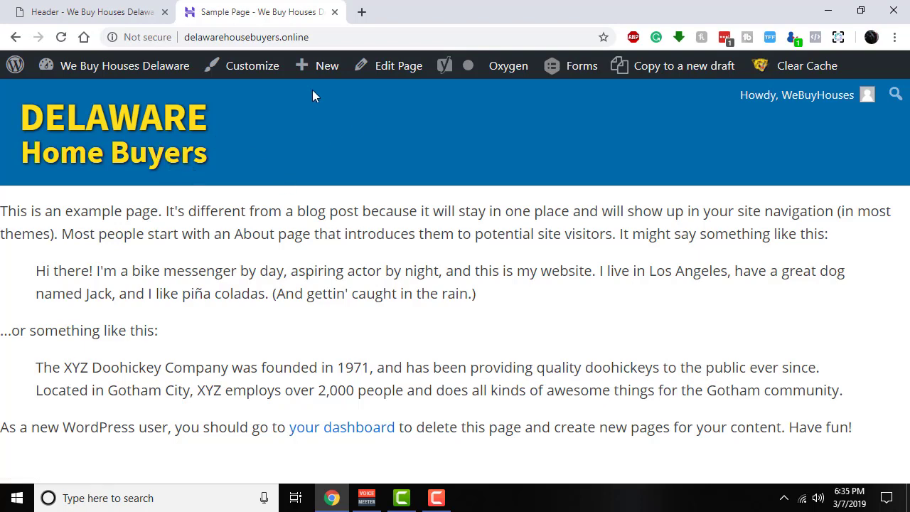
- Return to the header template and add a Text element inside the middle column's Div
left_click(92, 12)
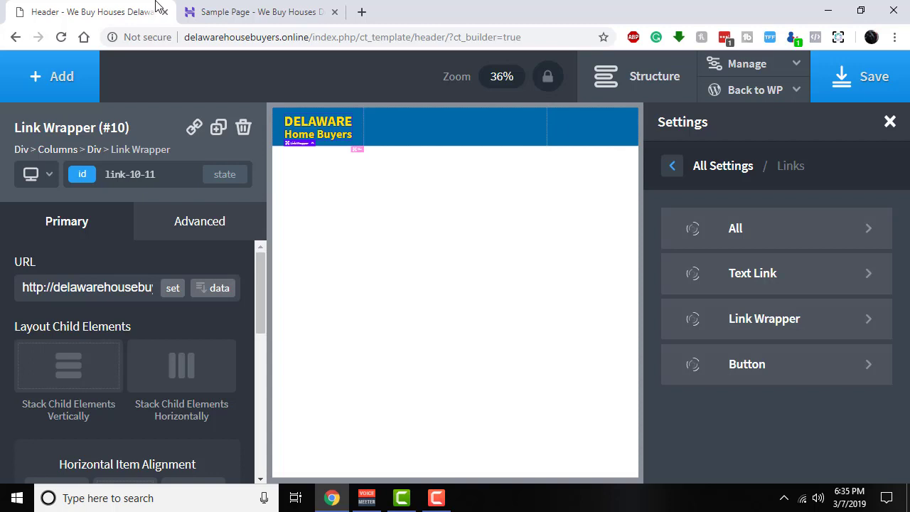
left_click(407, 133)
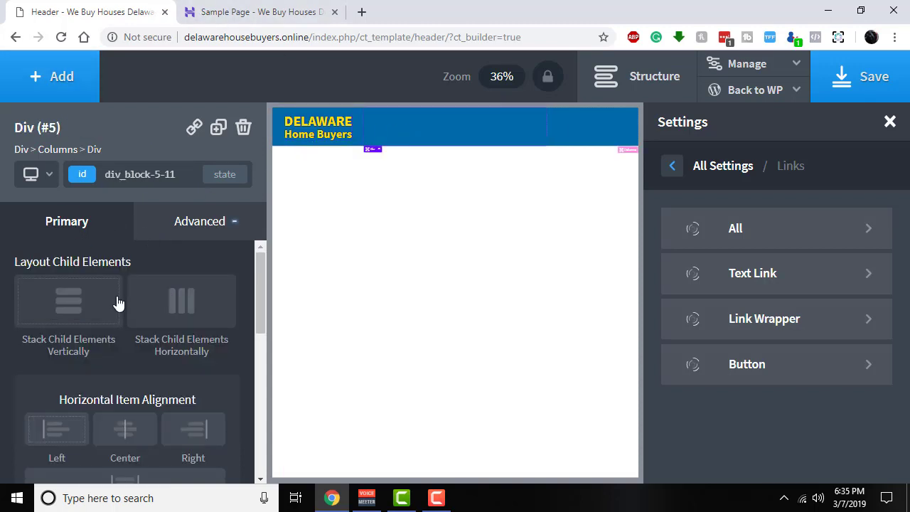
left_click(45, 90)
scroll(125, 285, "down", 3)
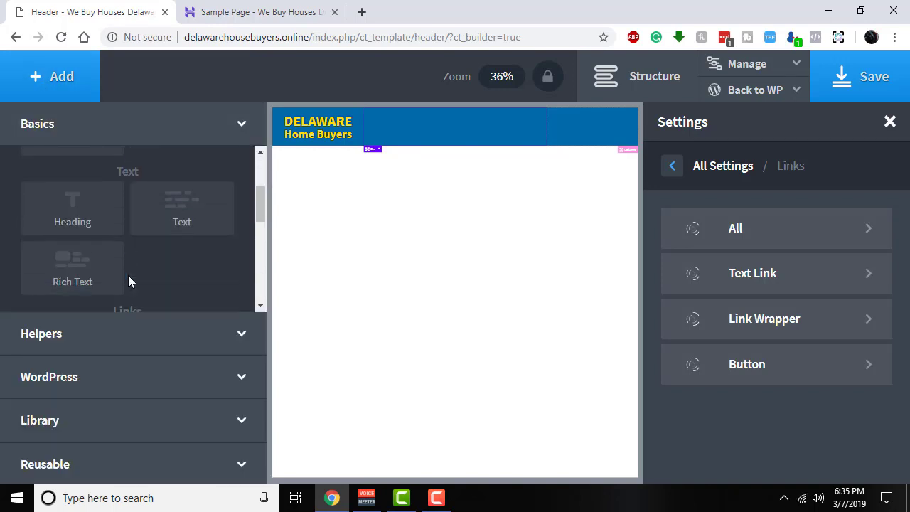
left_click(172, 183)
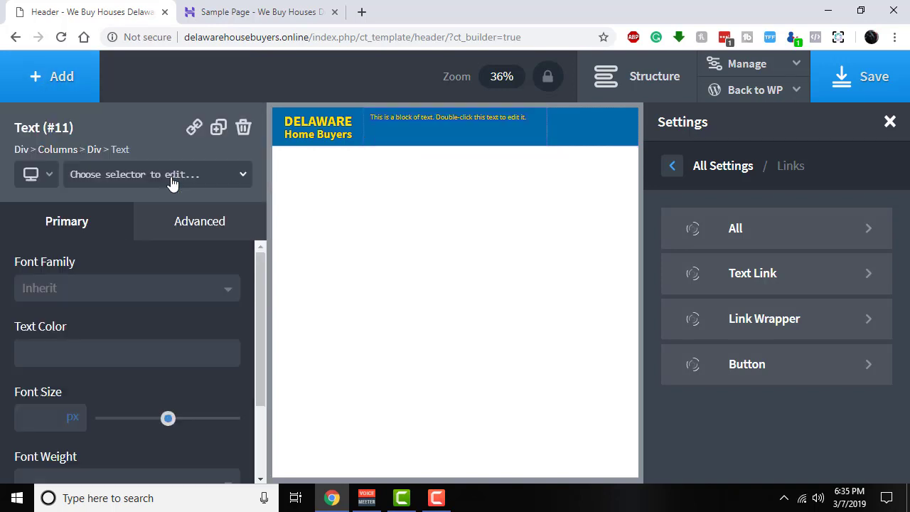
double_click(447, 118)
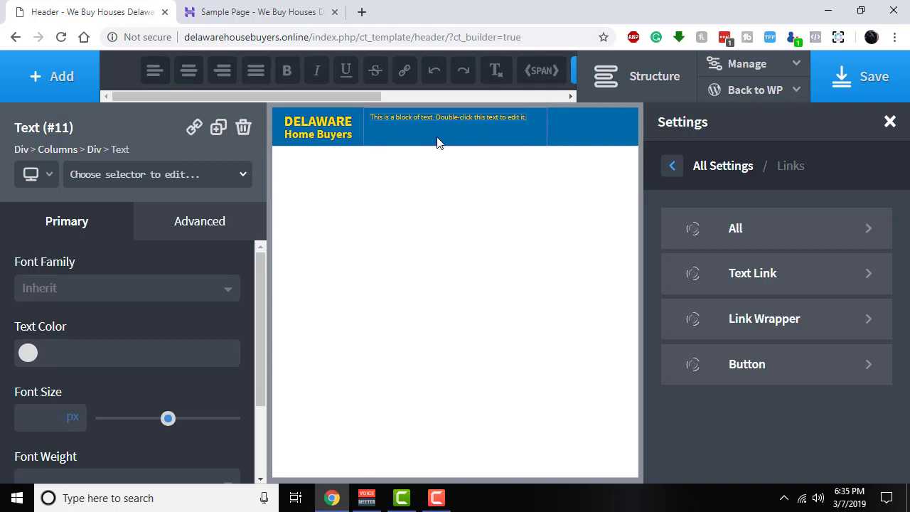
- Align the contents of the header's middle column Div to Center horizontally and Middle vertically
left_click(504, 131)
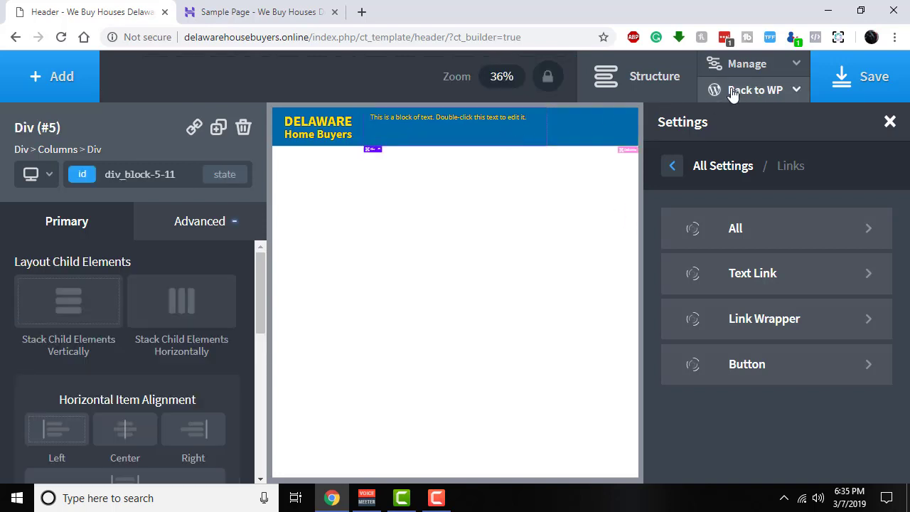
left_click(679, 98)
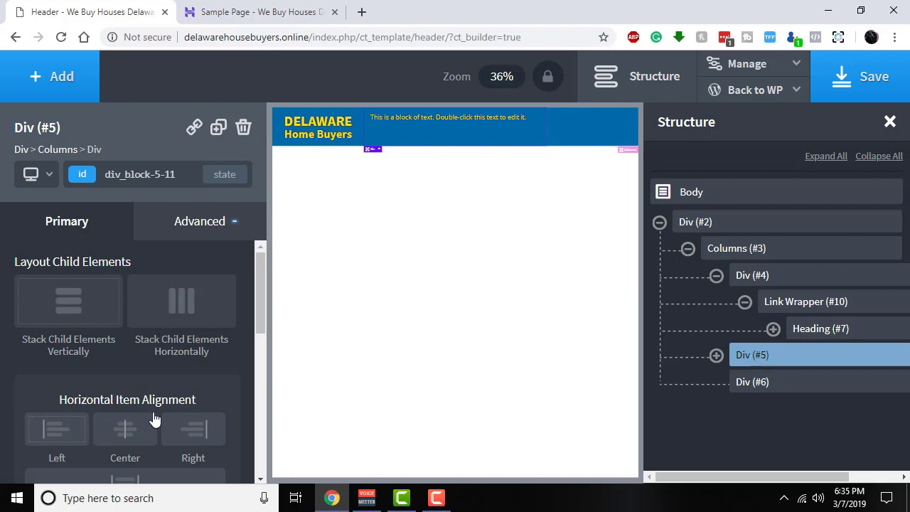
left_click(130, 428)
scroll(129, 428, "down", 5)
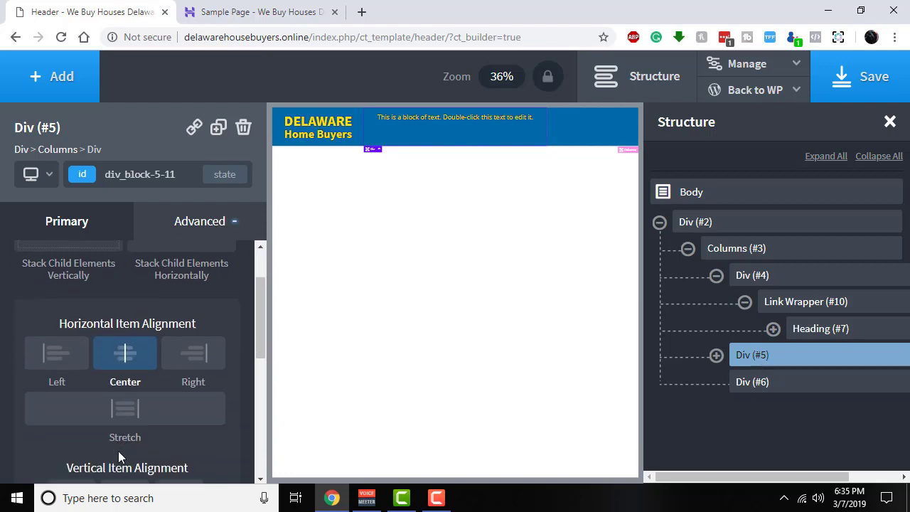
left_click(125, 290)
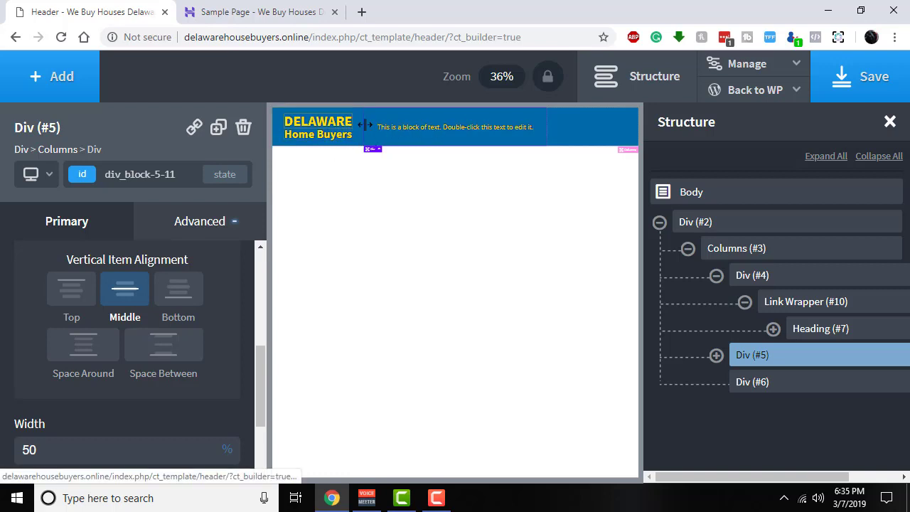
- Align the contents of the header's third column Div to Middle vertically and Center horizontally
left_click(569, 122)
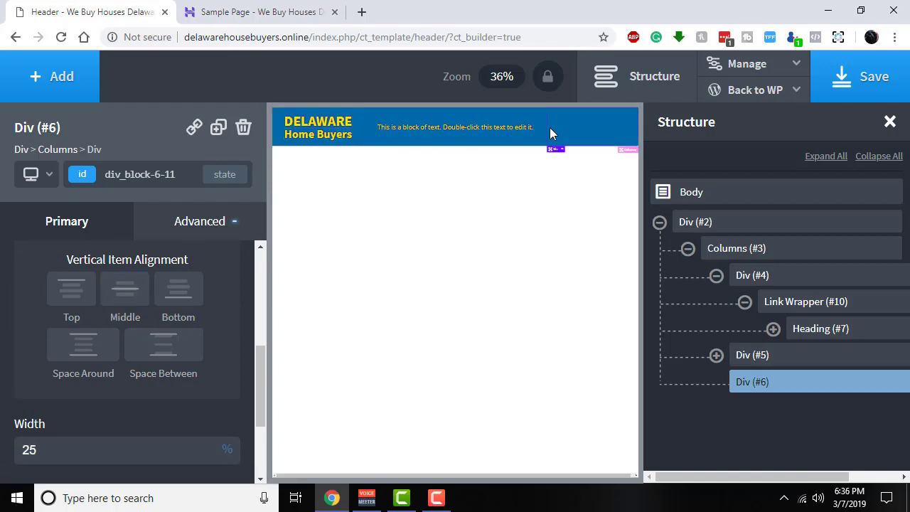
scroll(128, 298, "up", 1)
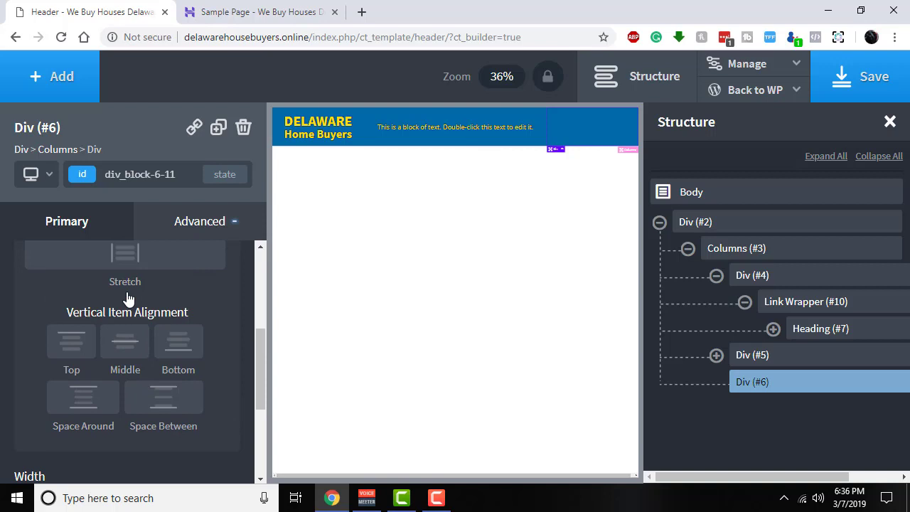
left_click(116, 363)
scroll(114, 370, "up", 3)
left_click(121, 428)
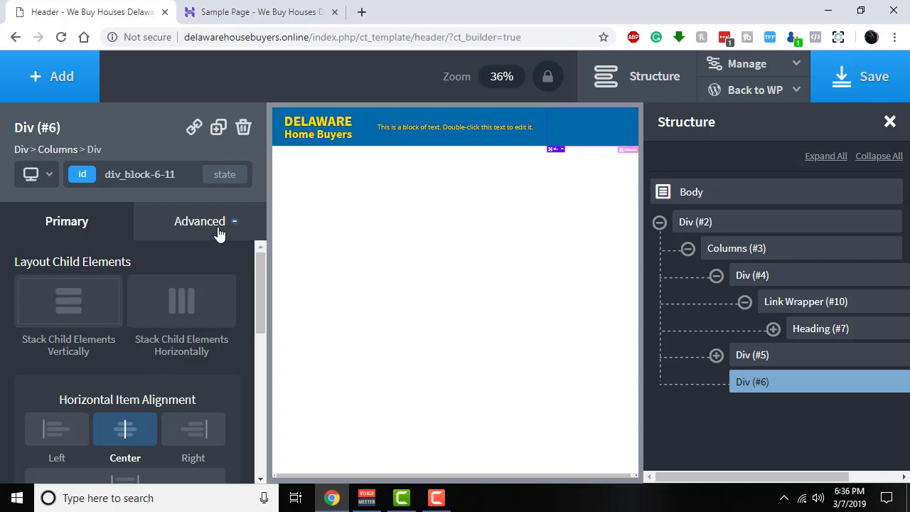
- Replace the placeholder text in the header's middle column with "We buy ANY house fast for cash!"
left_click(499, 134)
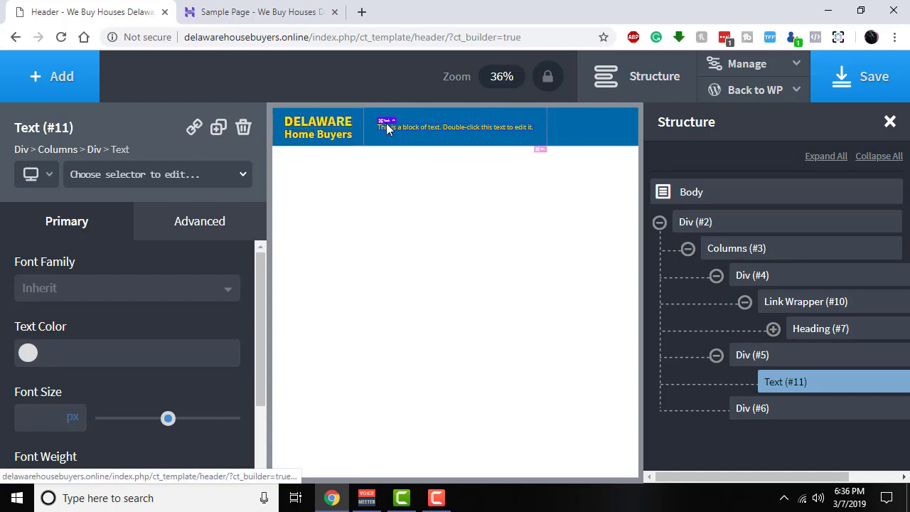
double_click(410, 127)
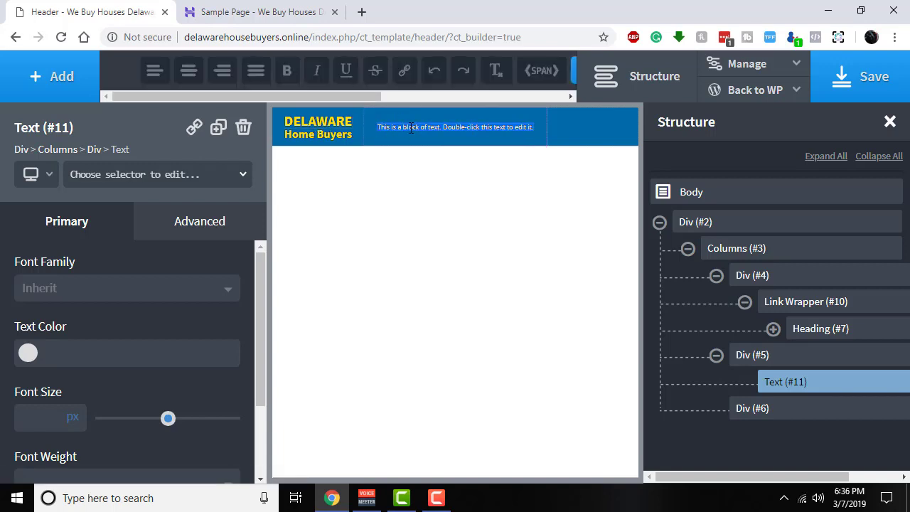
type("We")
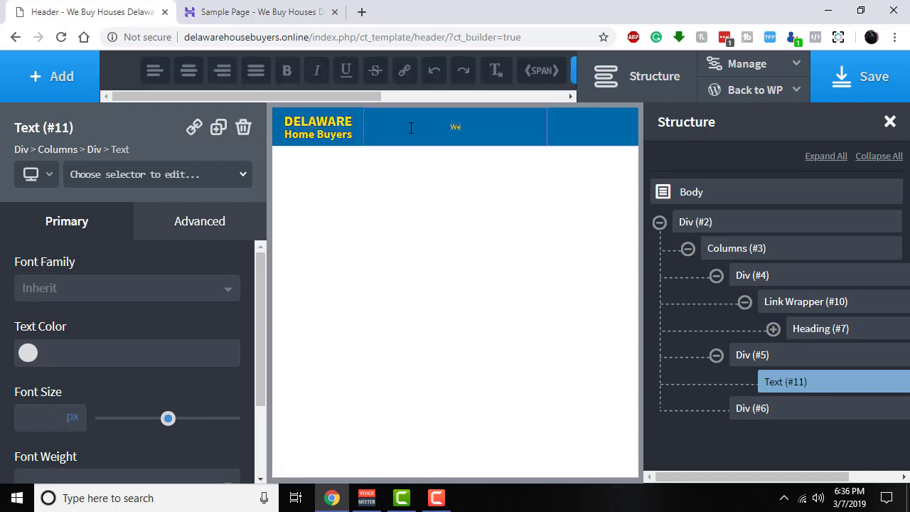
type(" buy ANY house fast for cash!")
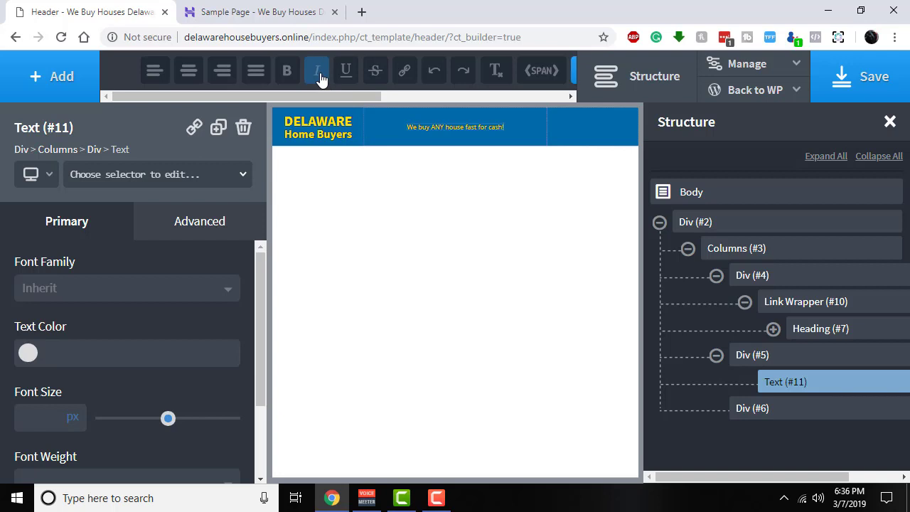
- Italicize the whole middle-column tagline and set its font size to 40 px
triple_click(418, 129)
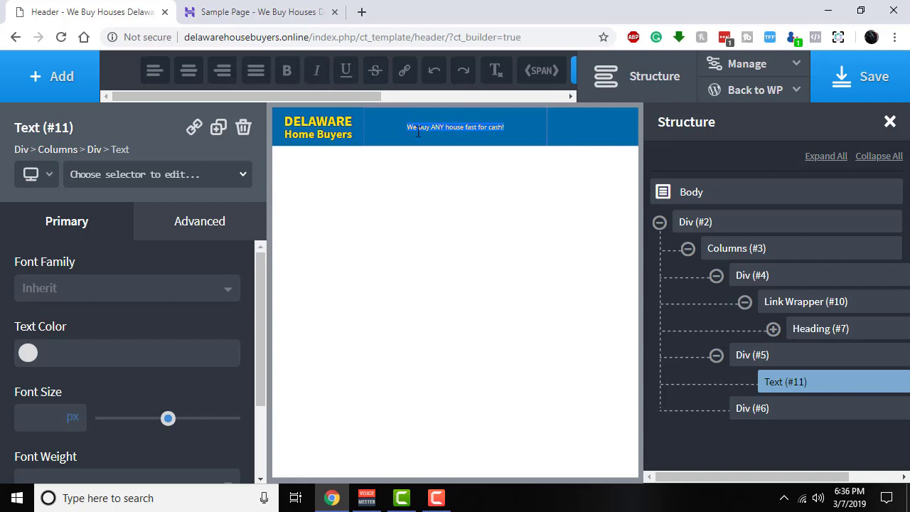
left_click(317, 71)
left_click(157, 421)
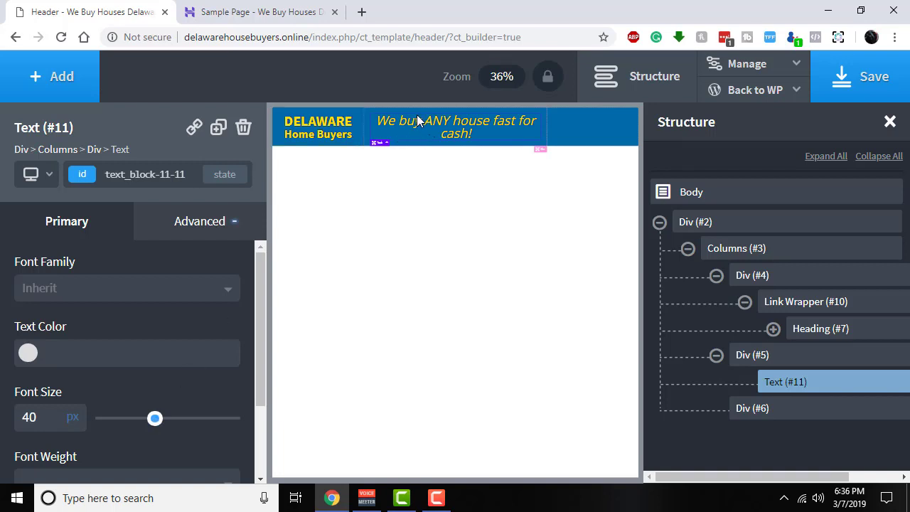
- Save the header template and reload the live site page to check the italic tagline
left_click(881, 78)
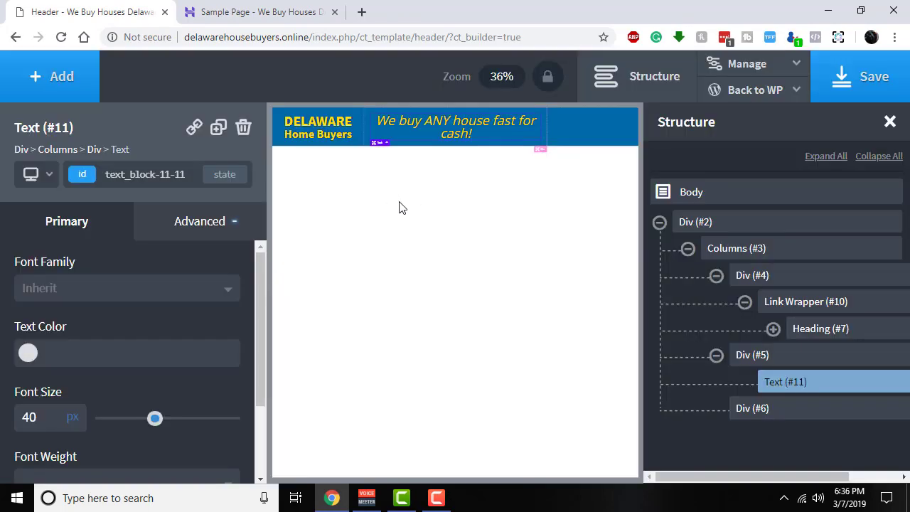
left_click(276, 10)
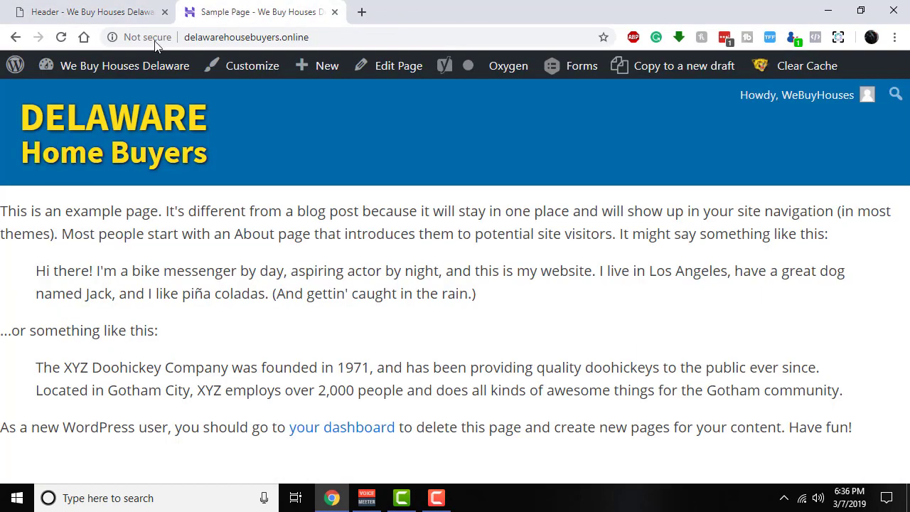
left_click(62, 38)
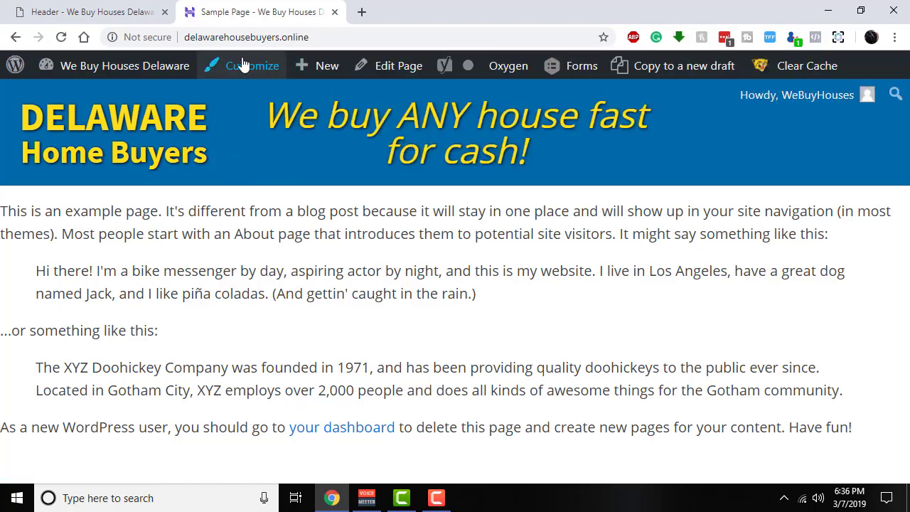
- Return to the header builder and set the middle-column tagline's font size to 53 px
left_click(123, 16)
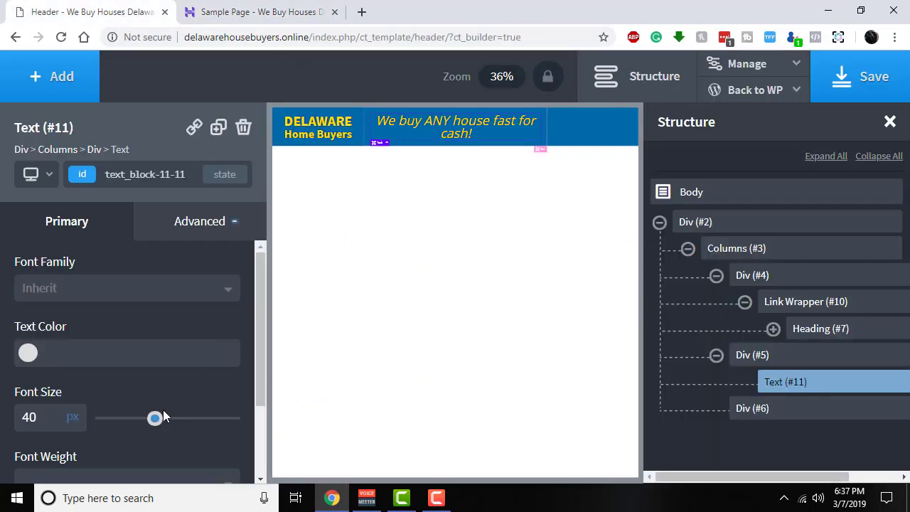
left_click_drag(154, 420, 148, 421)
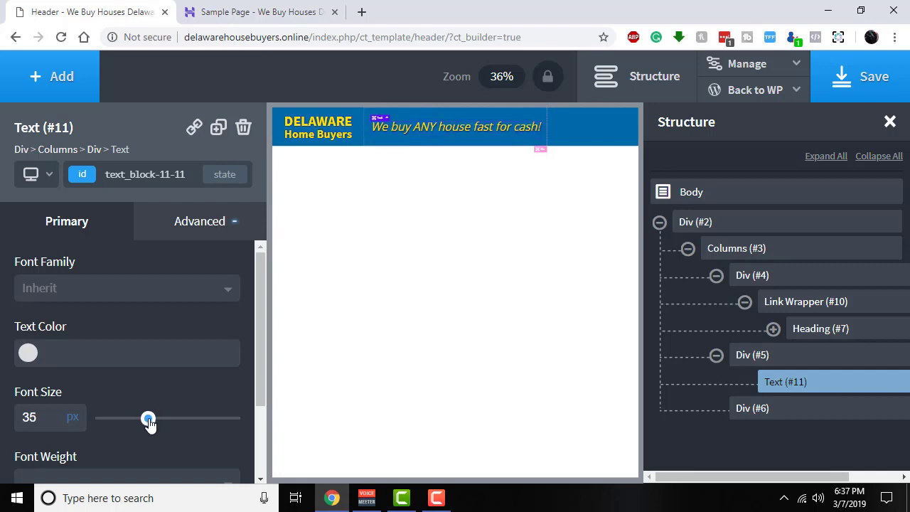
left_click_drag(148, 421, 171, 421)
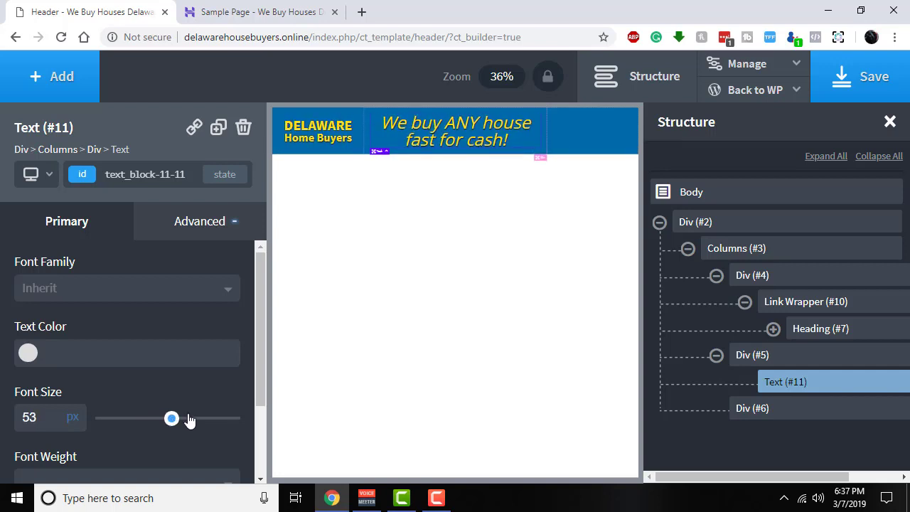
- Underline the word "ANY" in the middle-column tagline
double_click(460, 125)
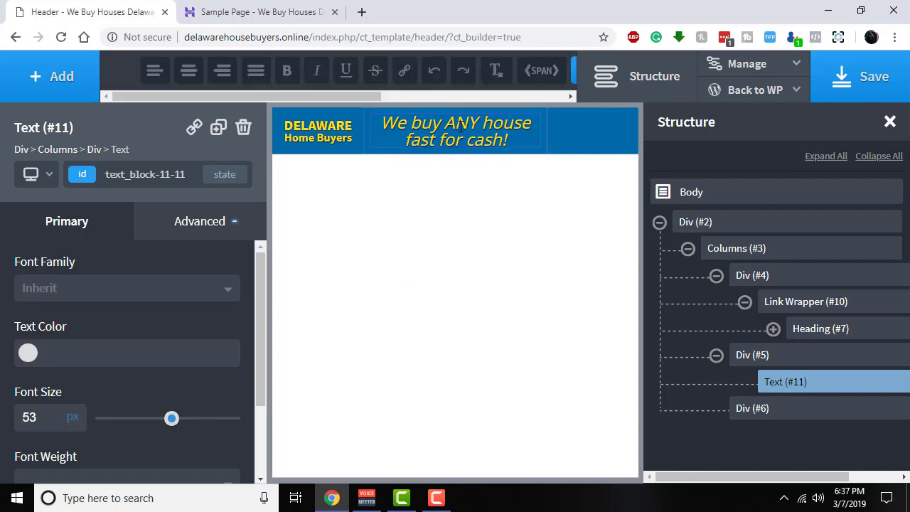
double_click(460, 125)
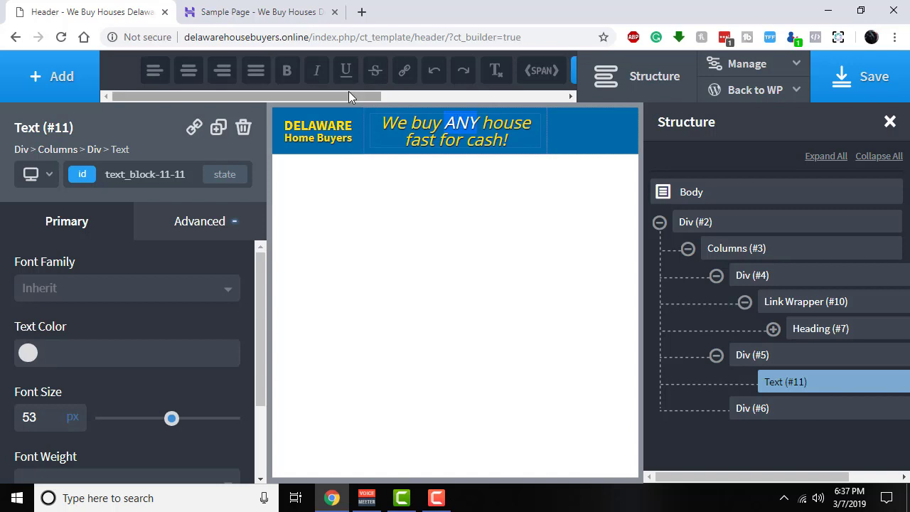
left_click(348, 71)
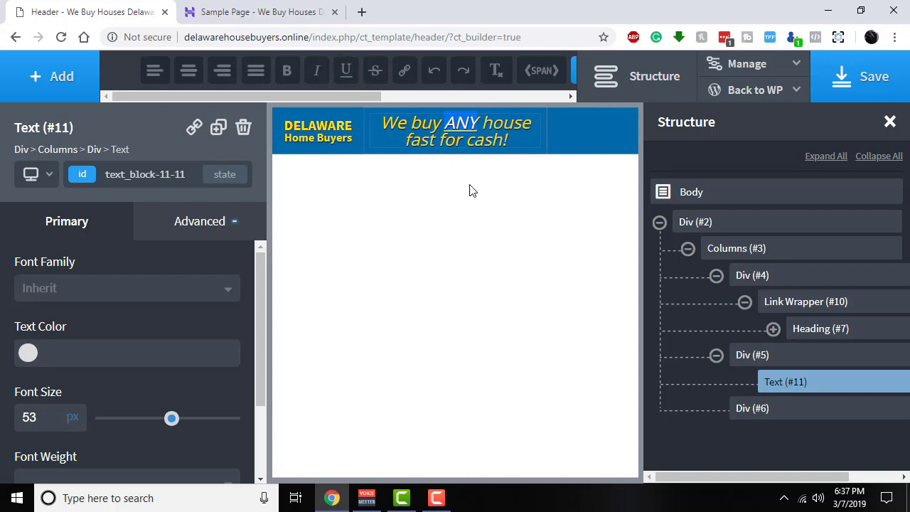
left_click(563, 128)
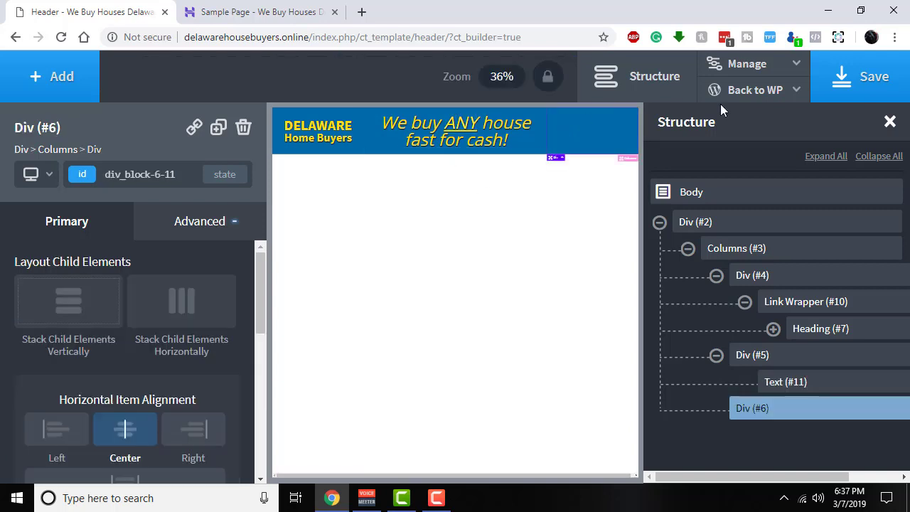
- Save the header template and reload the live page to check the enlarged tagline with its underlined word
left_click(843, 78)
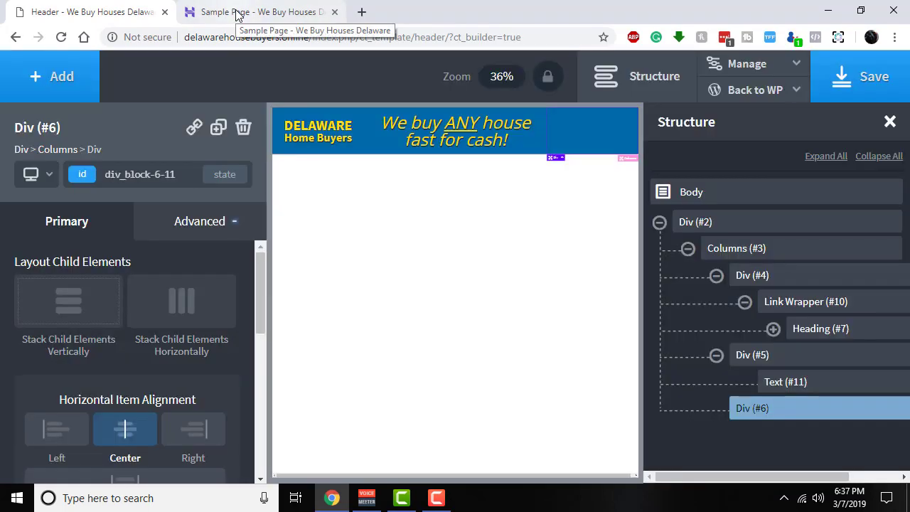
left_click(237, 12)
left_click(61, 37)
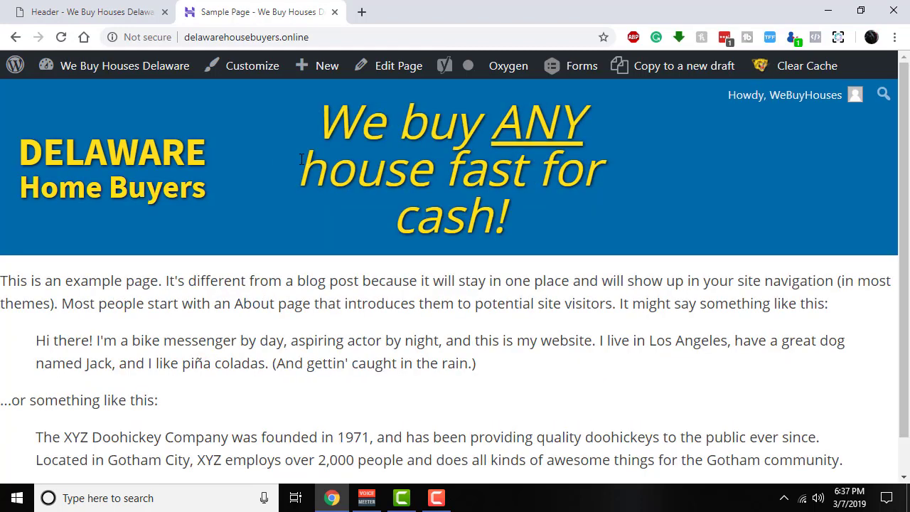
- Set the middle-column tagline's font size to 46 px in the builder and save the header template
left_click(160, 20)
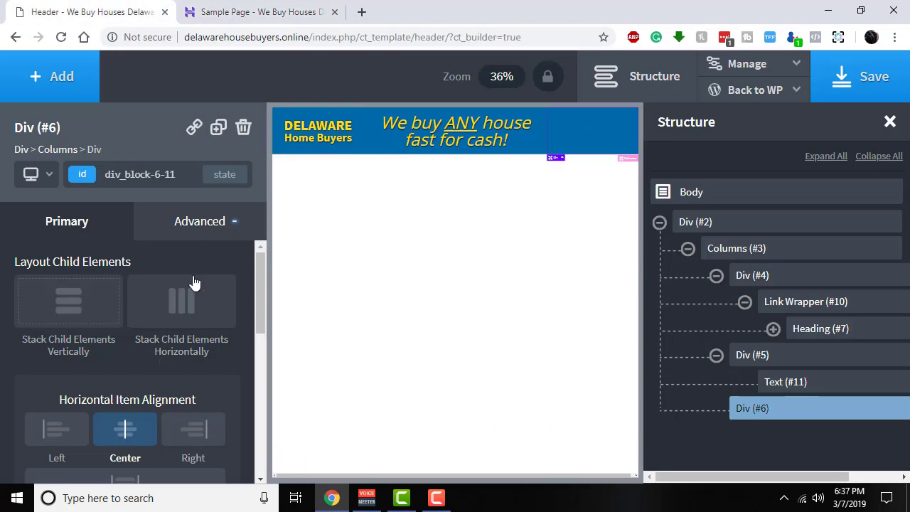
left_click(430, 124)
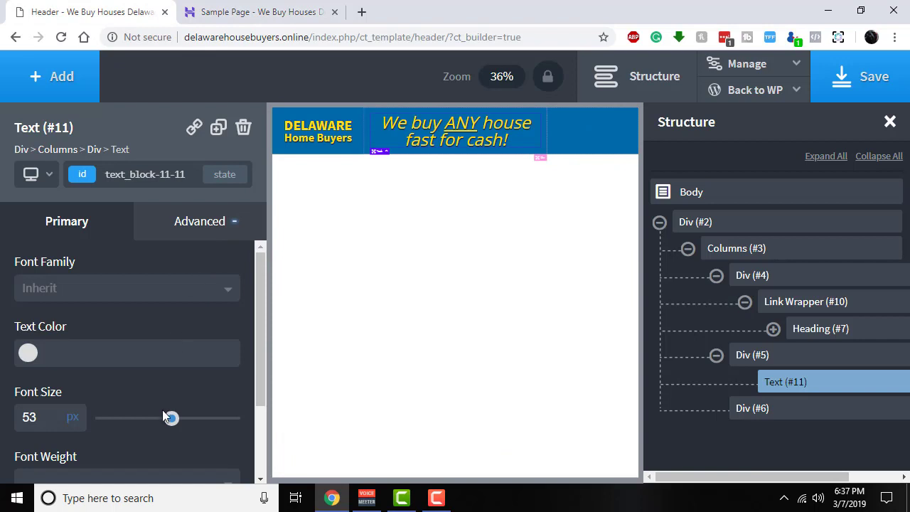
left_click_drag(170, 418, 163, 420)
left_click(825, 75)
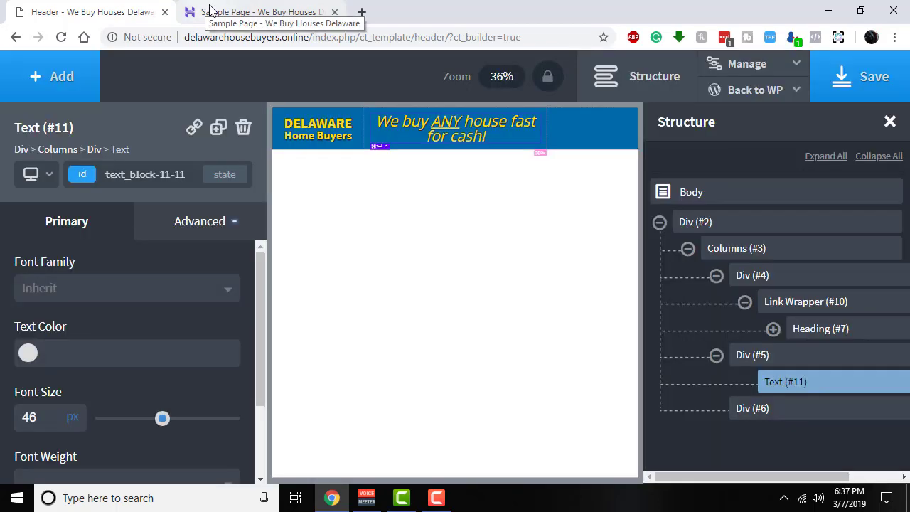
- Reload the live page and resize the browser window to check how the header layout fits, then maximize the window again
left_click(183, 14)
left_click(61, 37)
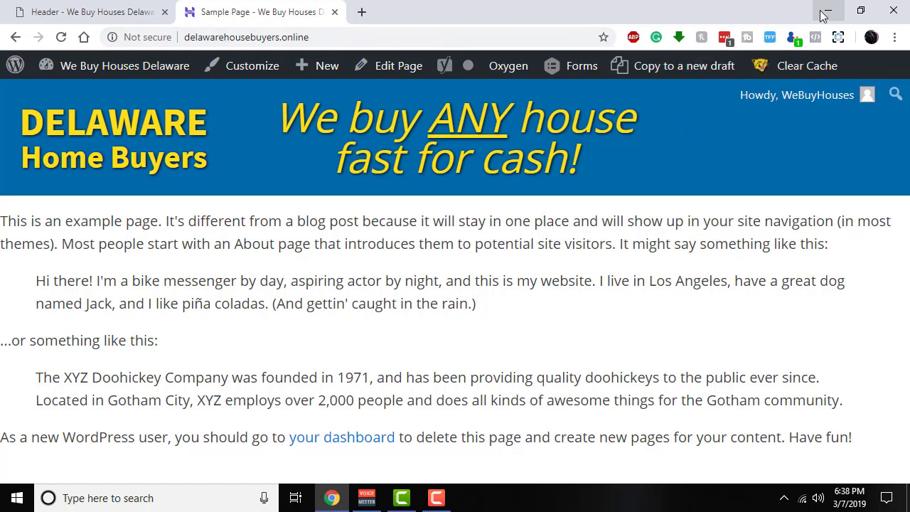
left_click(858, 11)
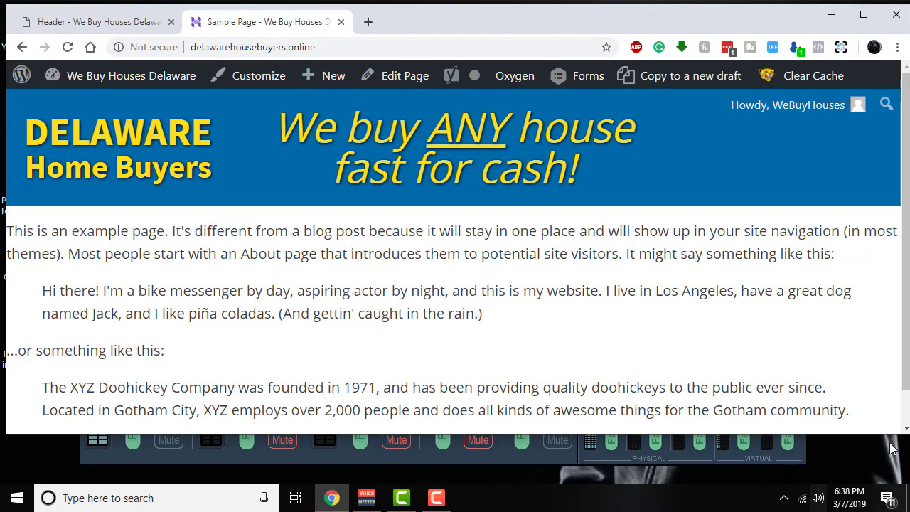
left_click_drag(901, 432, 904, 482)
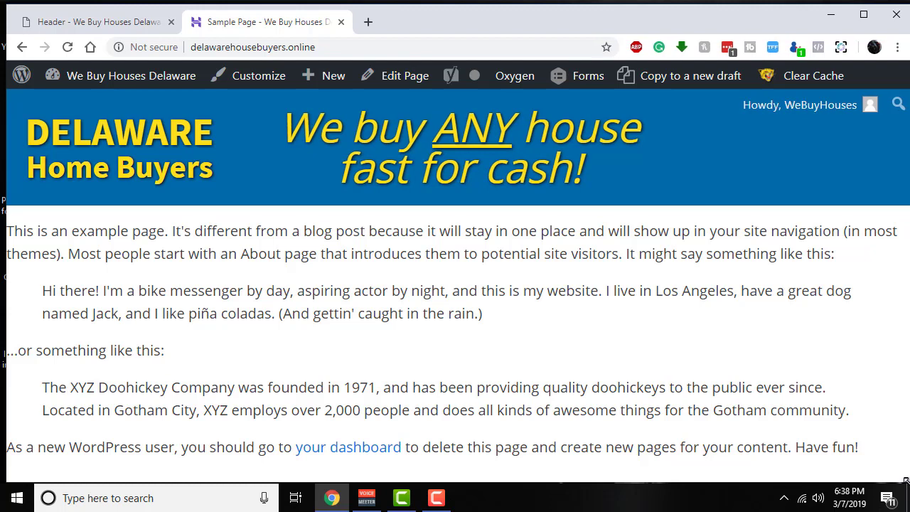
left_click_drag(904, 481, 885, 471)
left_click(848, 10)
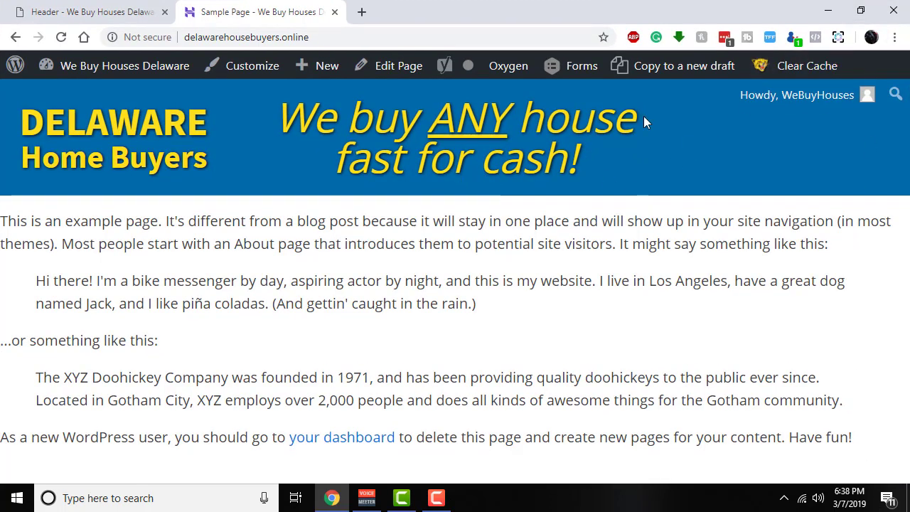
- Add a Div inside the header's empty third column in the builder
left_click(117, 13)
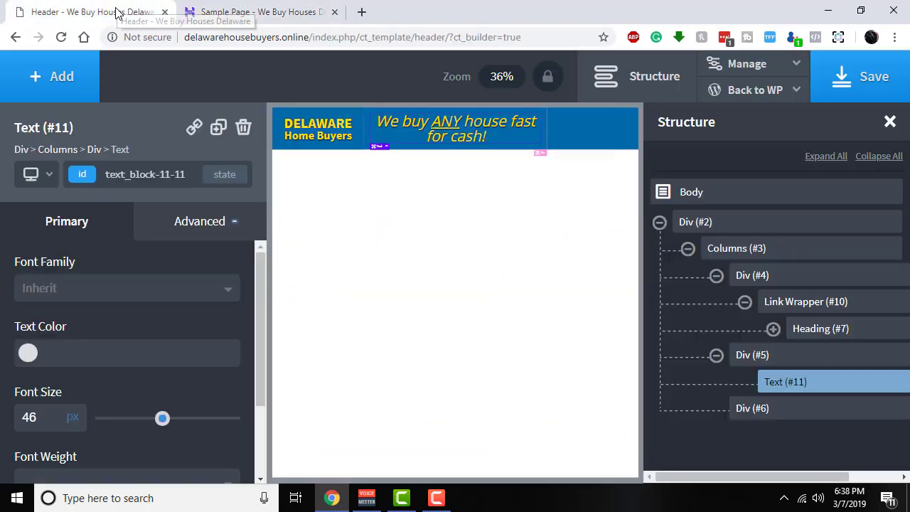
left_click(561, 127)
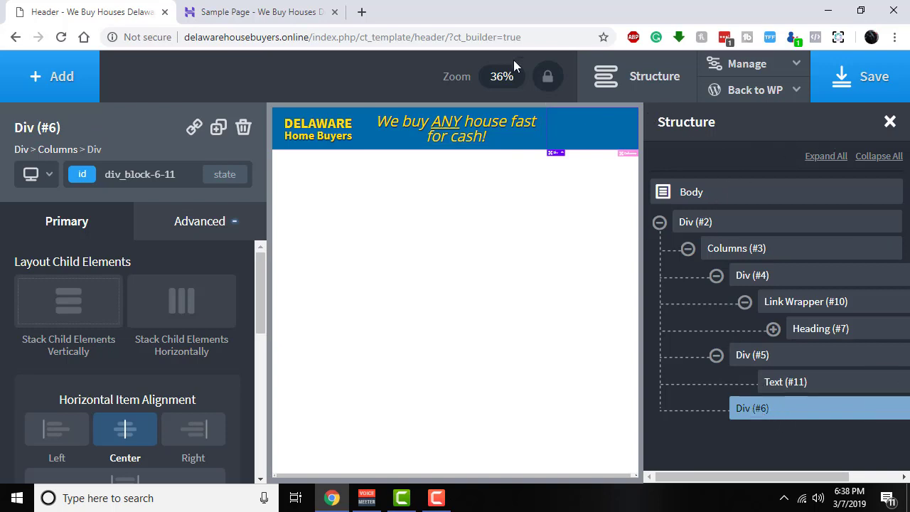
left_click(61, 77)
scroll(177, 264, "down", 2)
scroll(177, 263, "up", 4)
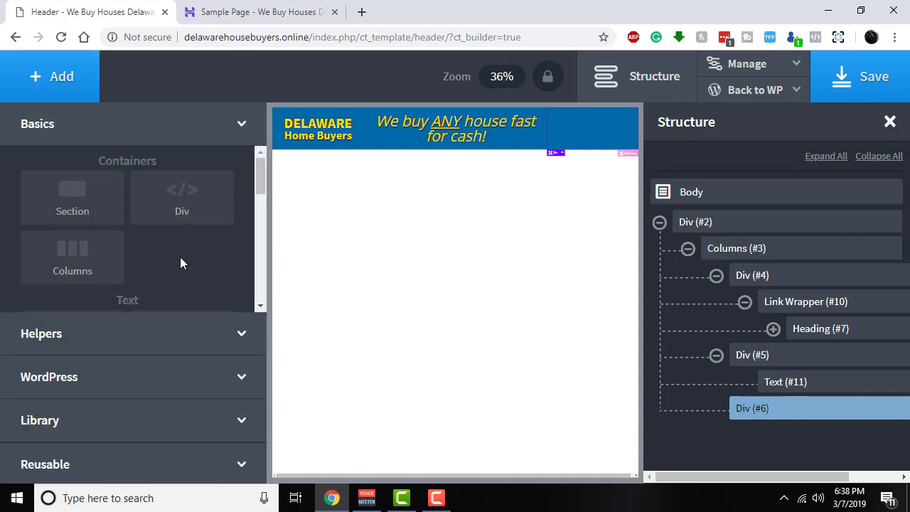
left_click(184, 204)
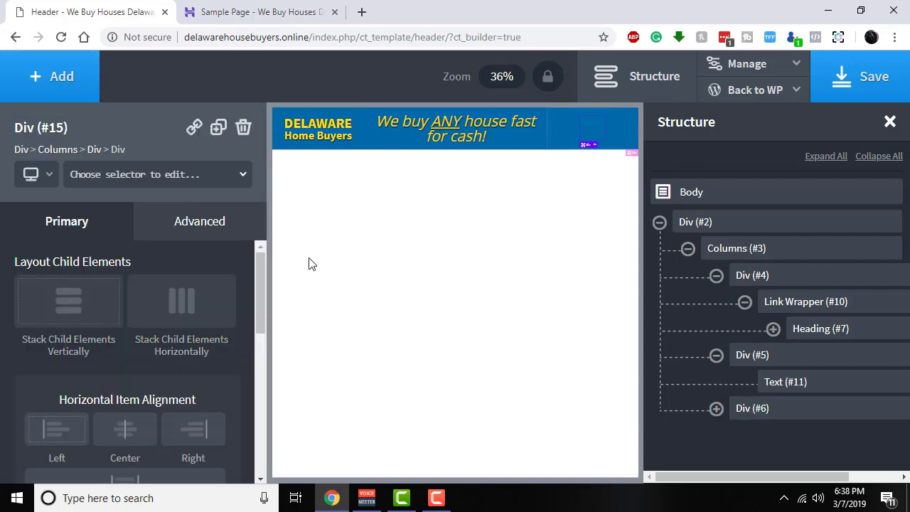
- Add a second Div and place it directly in the third column, below the first nested Div
left_click(716, 409)
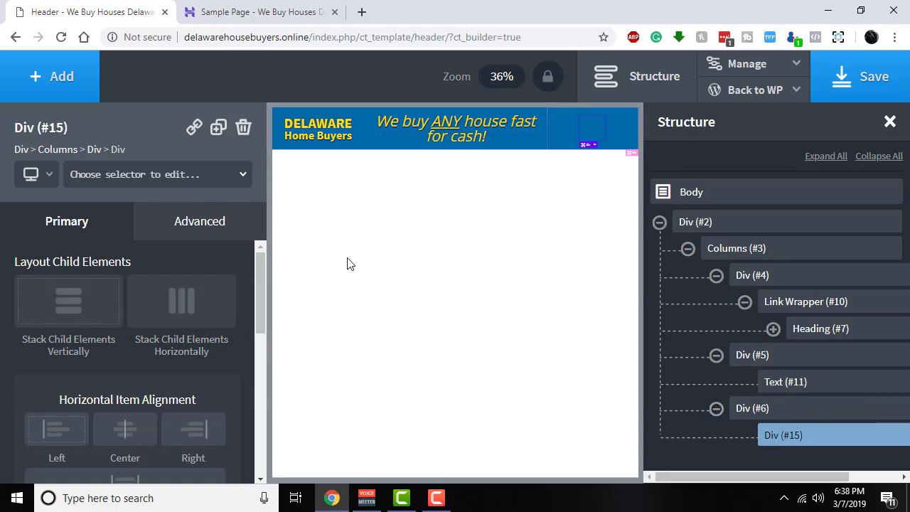
left_click(57, 77)
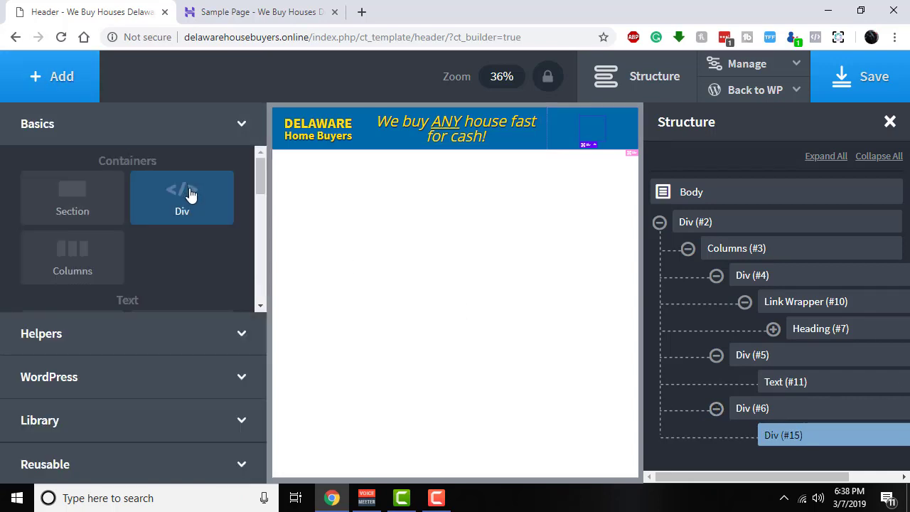
left_click(189, 194)
left_click(744, 435)
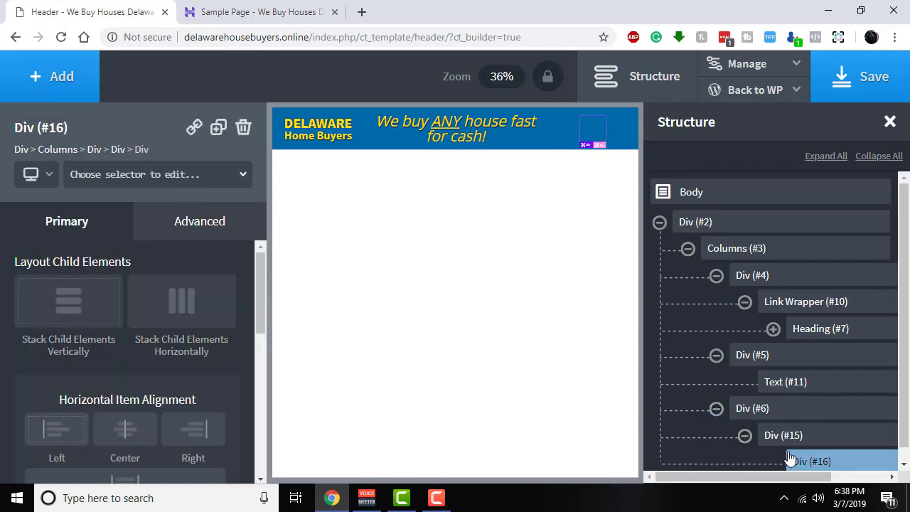
left_click_drag(796, 453, 752, 442)
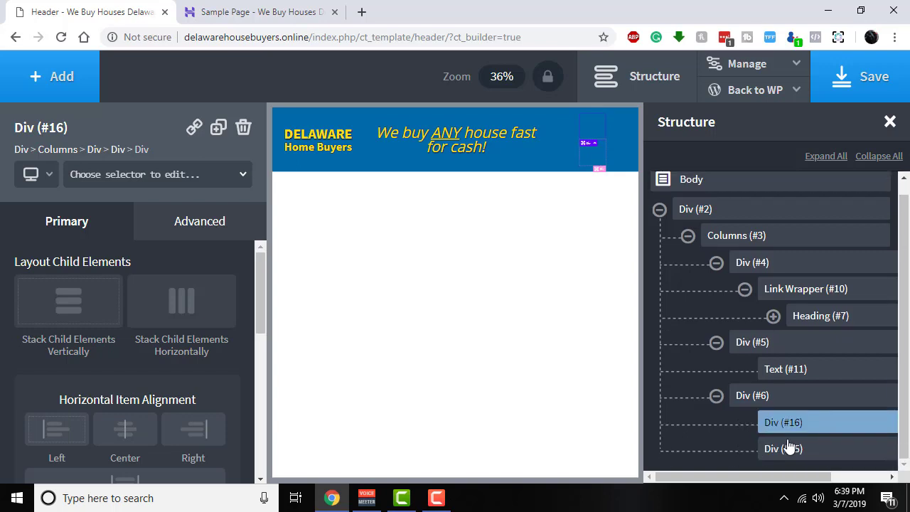
left_click_drag(795, 424, 794, 444)
- Set the width of the third column's first nested Div to 100%
left_click(793, 423)
left_click(181, 226)
left_click(157, 310)
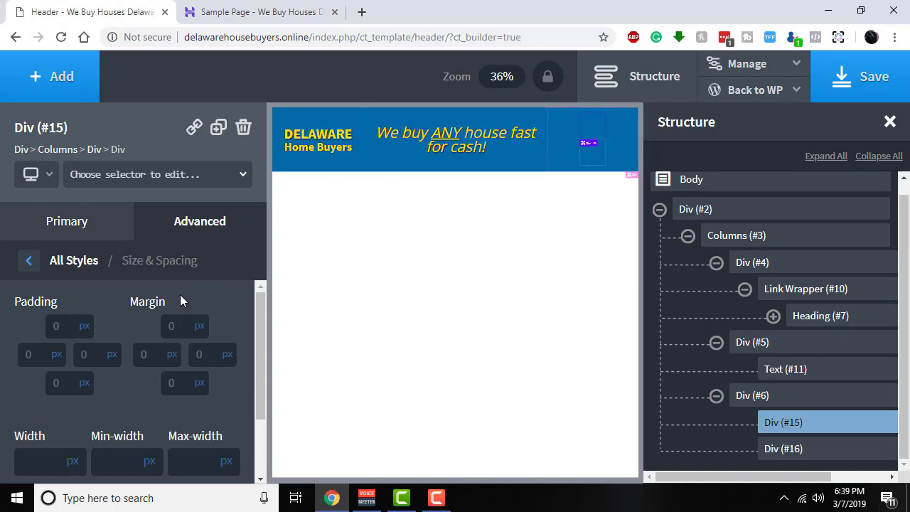
left_click(70, 463)
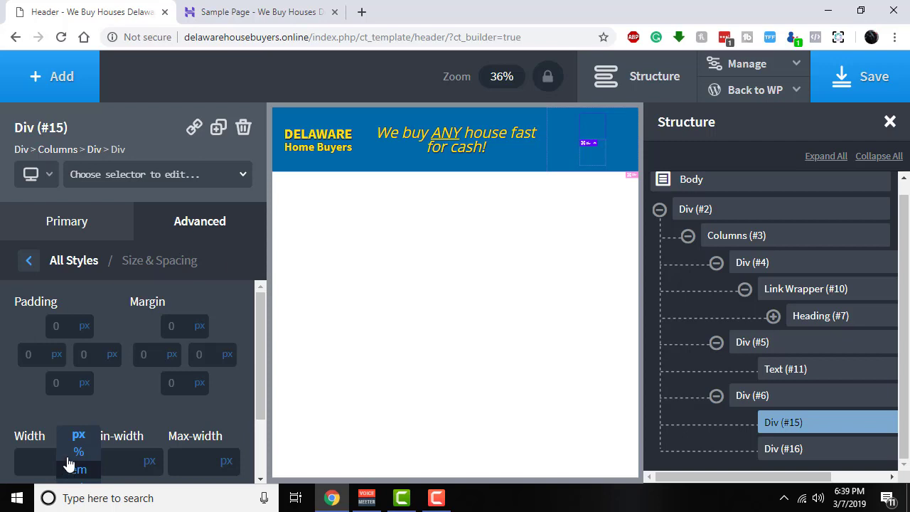
left_click(72, 453)
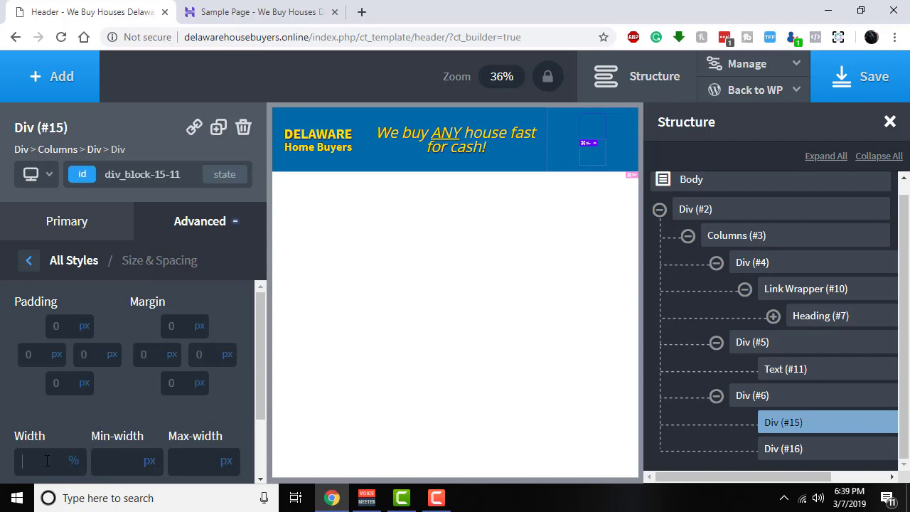
left_click(47, 461)
type("100")
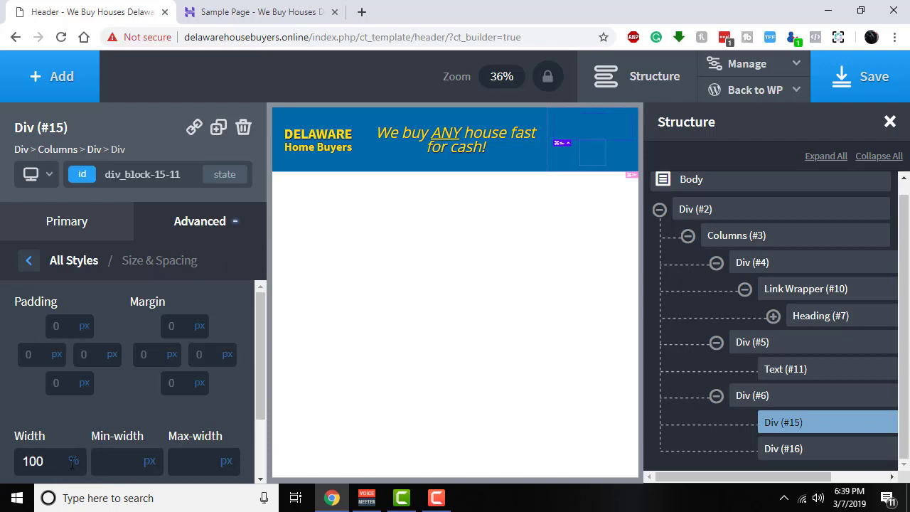
- Set the width of the third column's second nested Div to 100%
left_click(785, 448)
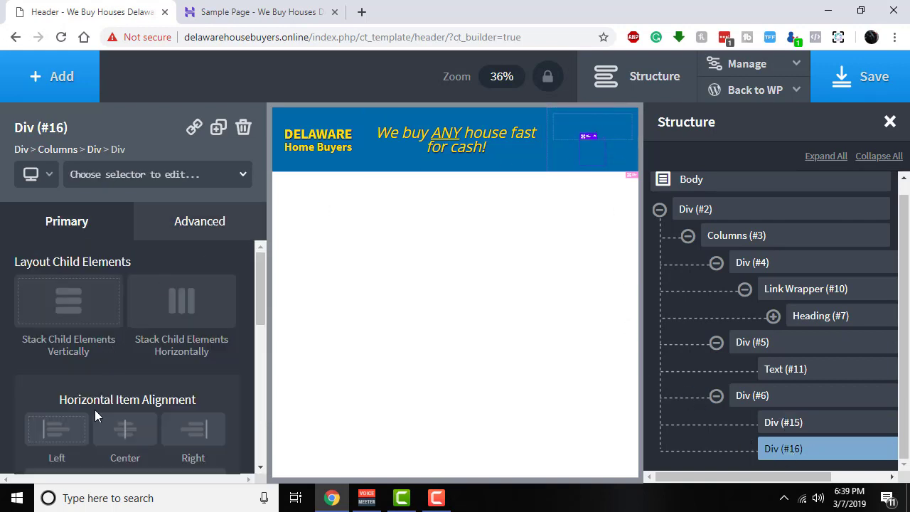
left_click(198, 223)
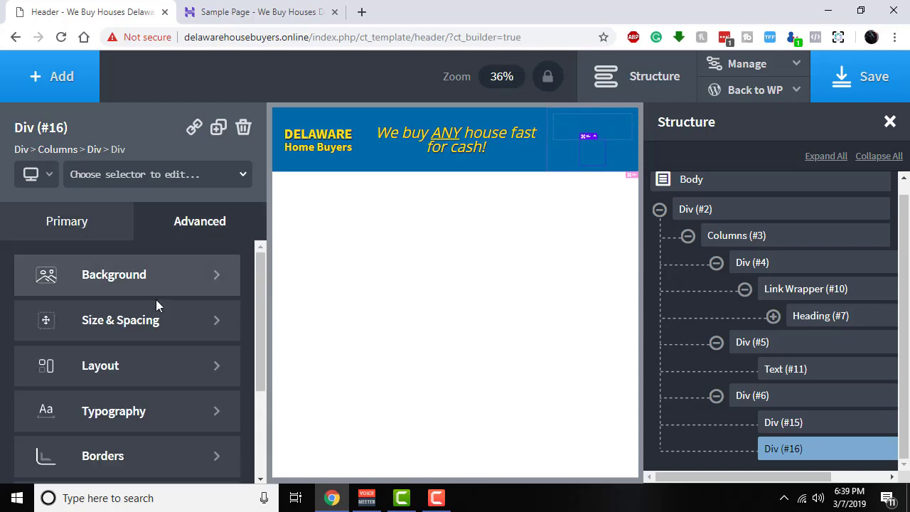
left_click(156, 319)
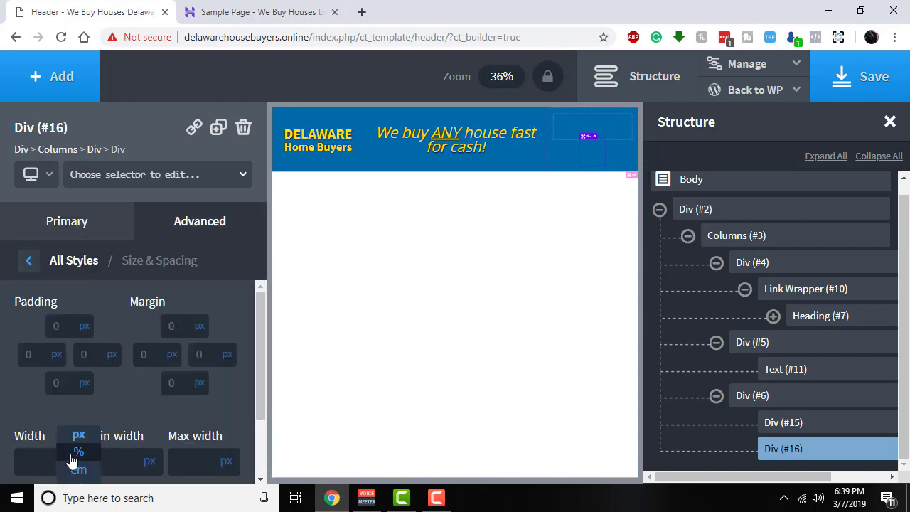
left_click(76, 453)
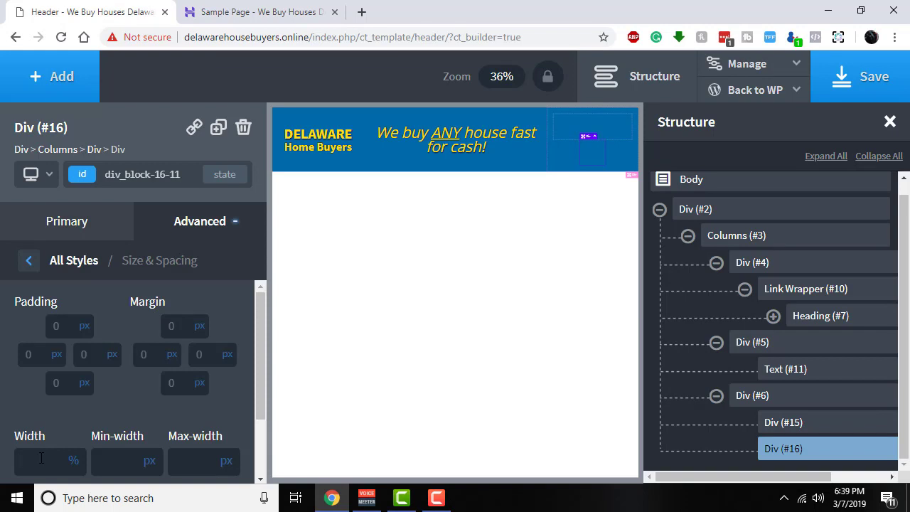
left_click(41, 458)
type("100")
- Add a Social Icons element inside the third column's first nested Div
left_click(572, 120)
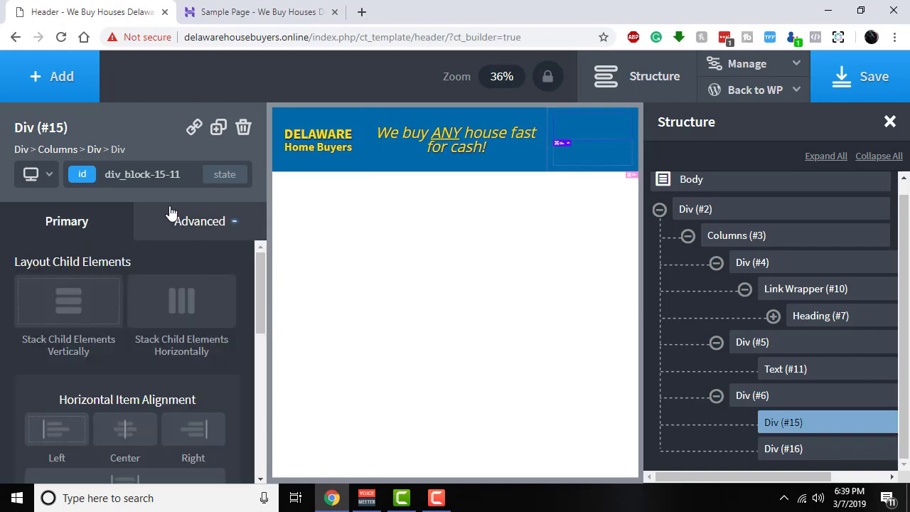
left_click(61, 77)
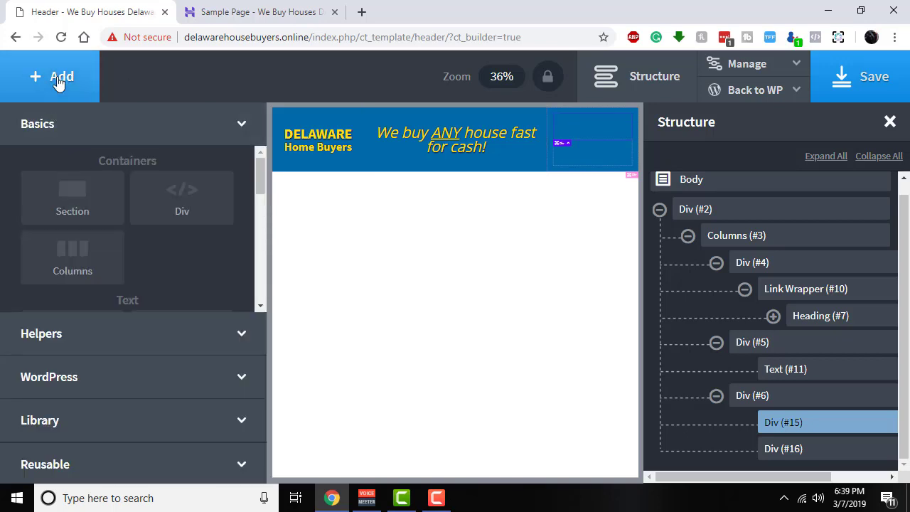
left_click(148, 335)
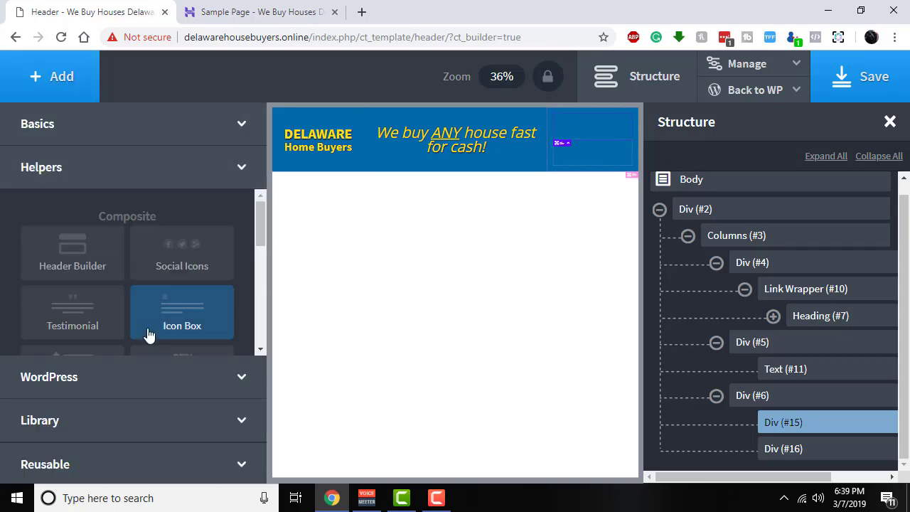
left_click(182, 243)
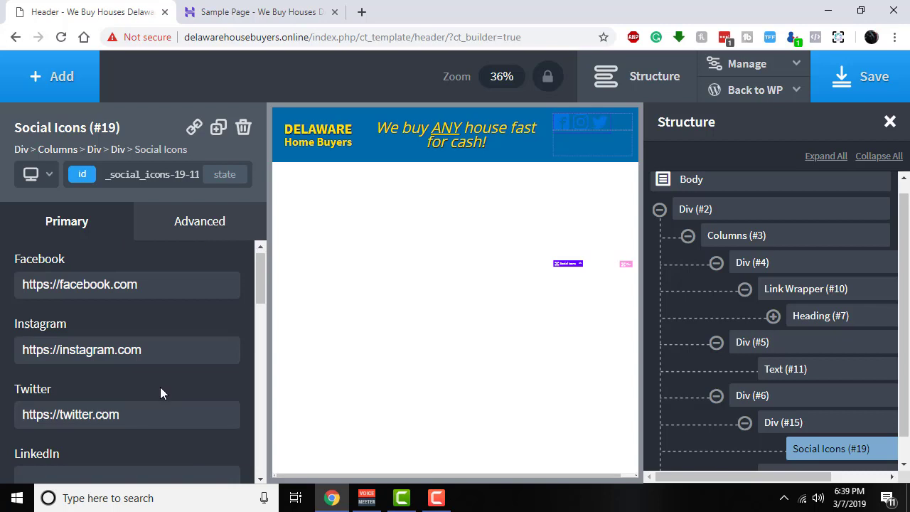
- Set the Icon Color of the social icons to the yellow swatch from the Delaware colors
scroll(160, 387, "down", 5)
scroll(160, 387, "up", 4)
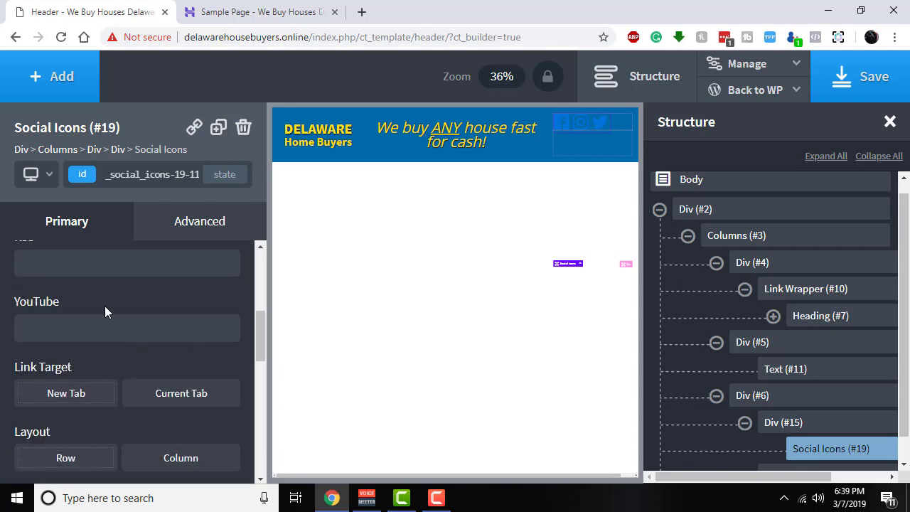
scroll(105, 306, "down", 4)
scroll(82, 338, "down", 2)
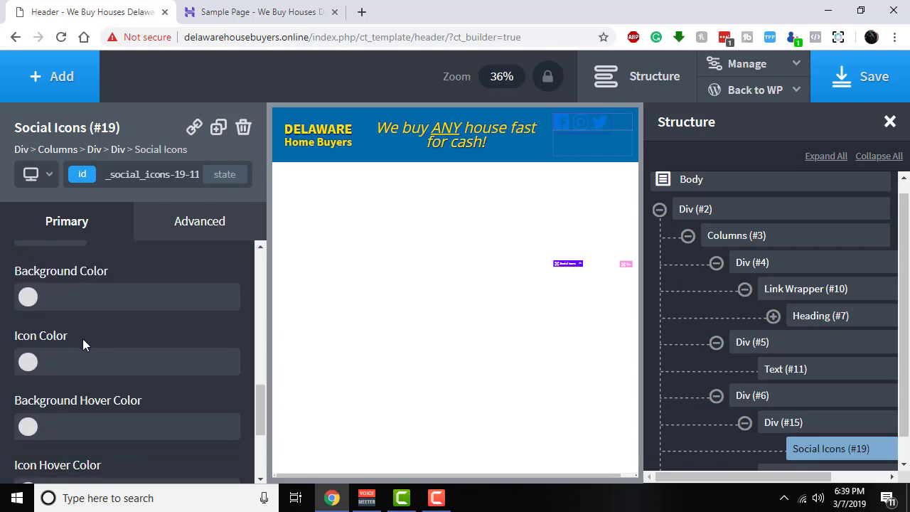
left_click(29, 363)
scroll(31, 366, "down", 3)
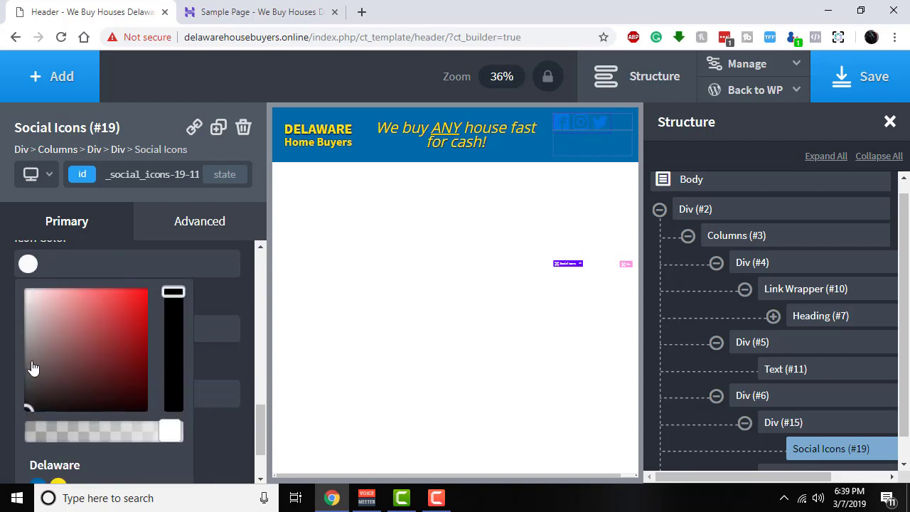
left_click(58, 400)
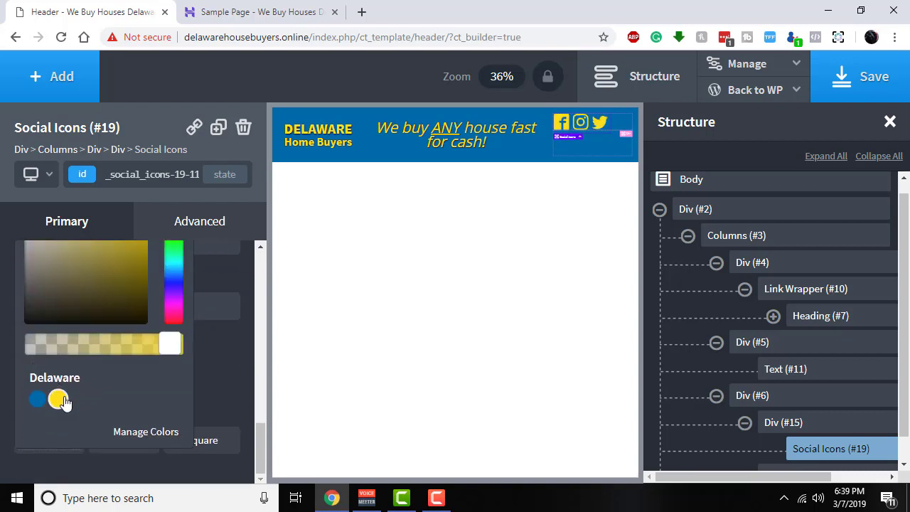
left_click(243, 388)
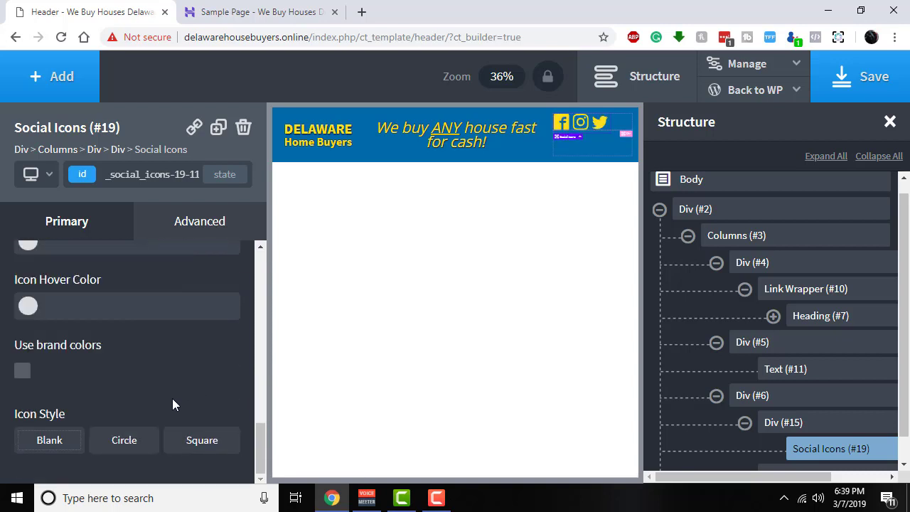
- Center the social icons within their Div, with Align Self set to center
scroll(189, 380, "up", 10)
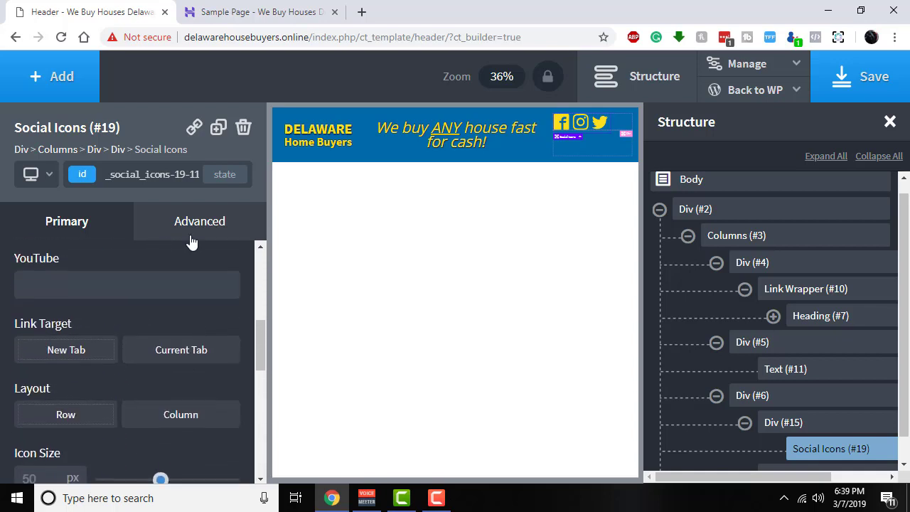
scroll(187, 284, "up", 5)
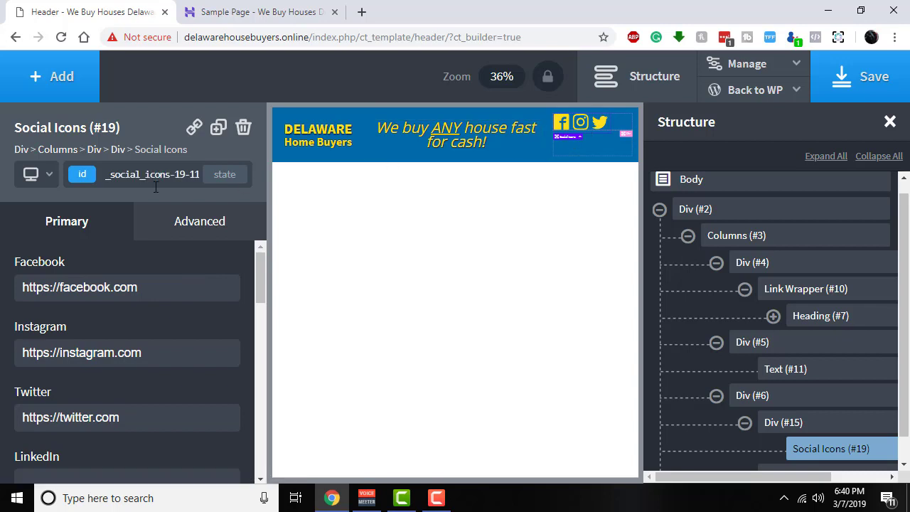
left_click(195, 222)
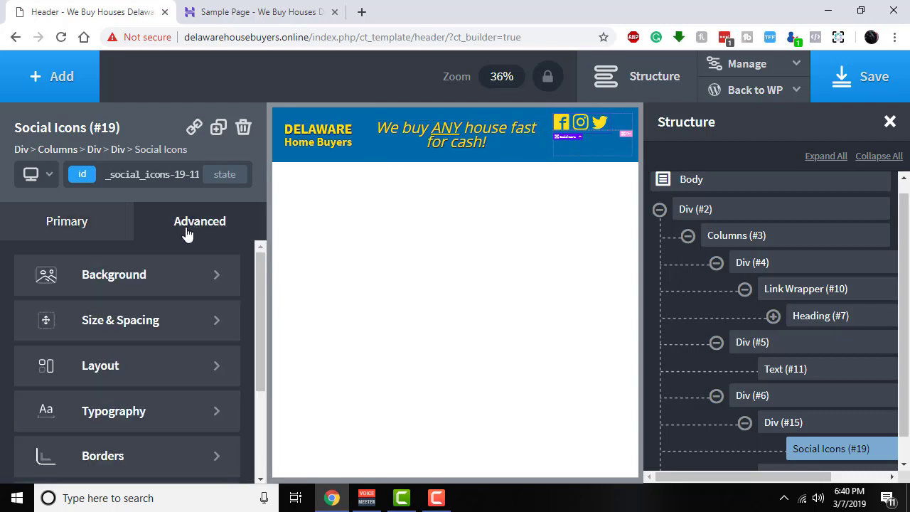
left_click(156, 311)
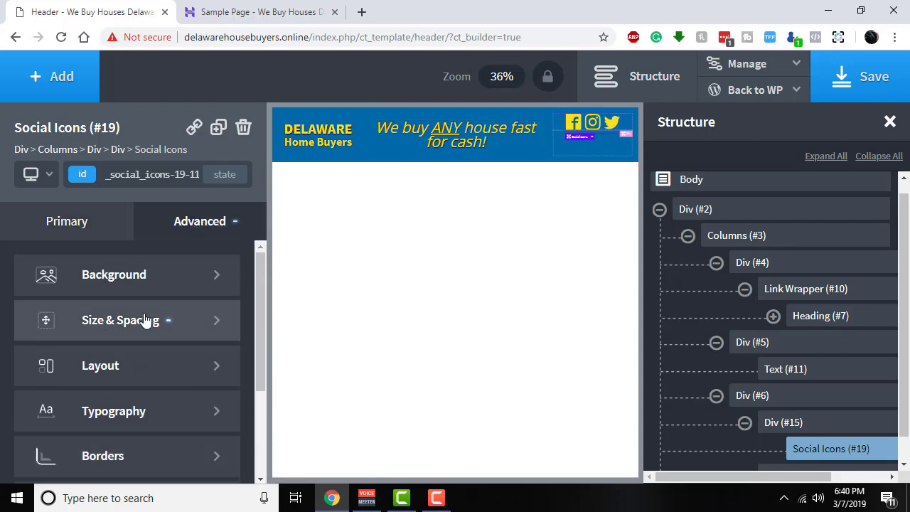
left_click(153, 360)
scroll(152, 360, "down", 5)
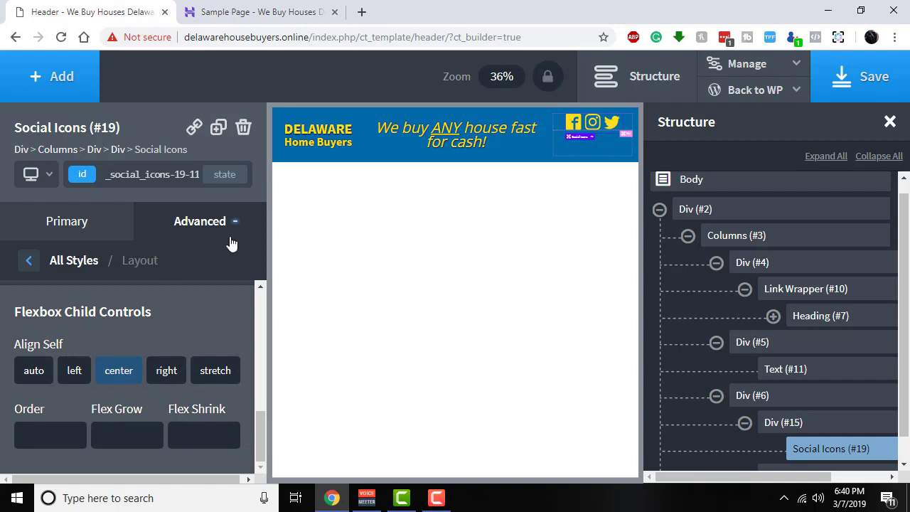
- Add a Text element inside the third column's second nested Div, below the social icons
left_click(588, 146)
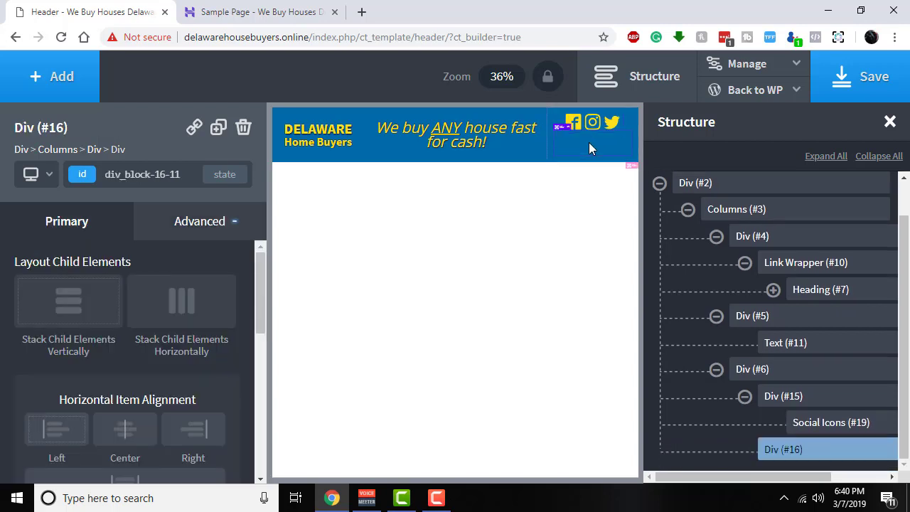
left_click(54, 76)
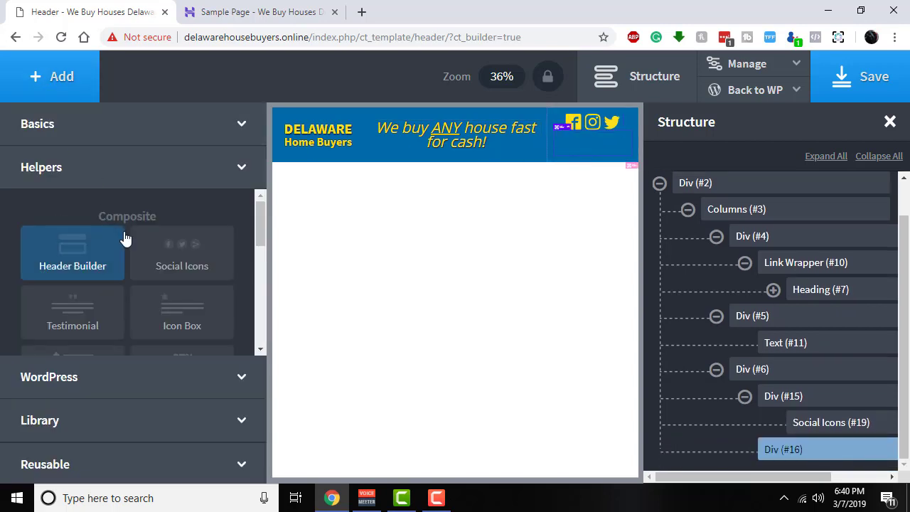
scroll(124, 238, "down", 2)
scroll(81, 319, "down", 4)
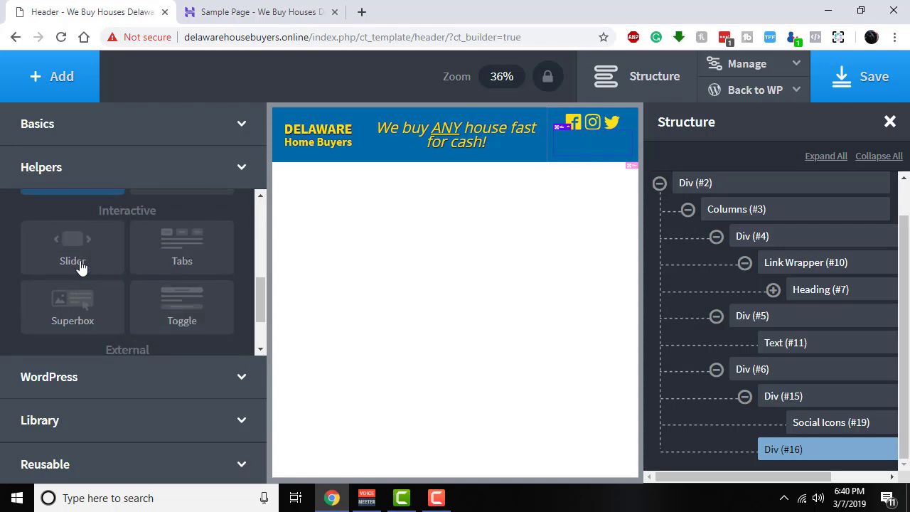
left_click(57, 128)
scroll(150, 263, "down", 3)
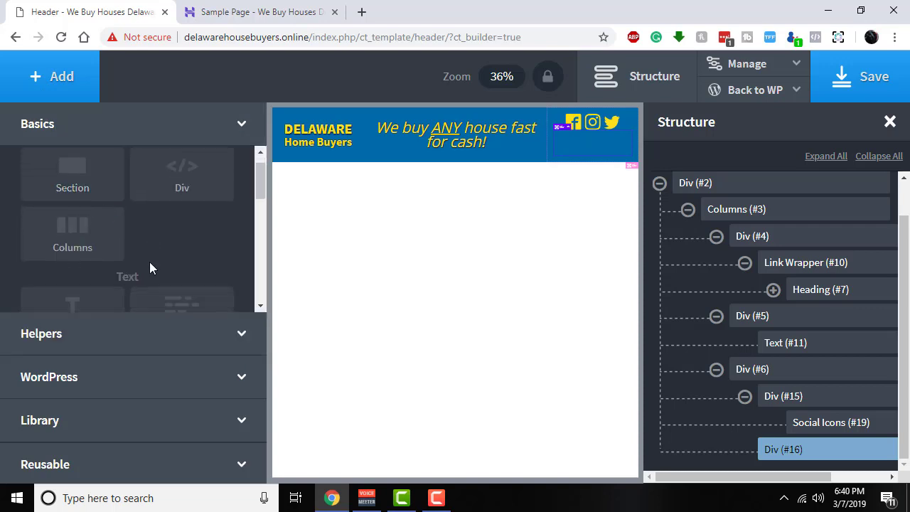
left_click(169, 202)
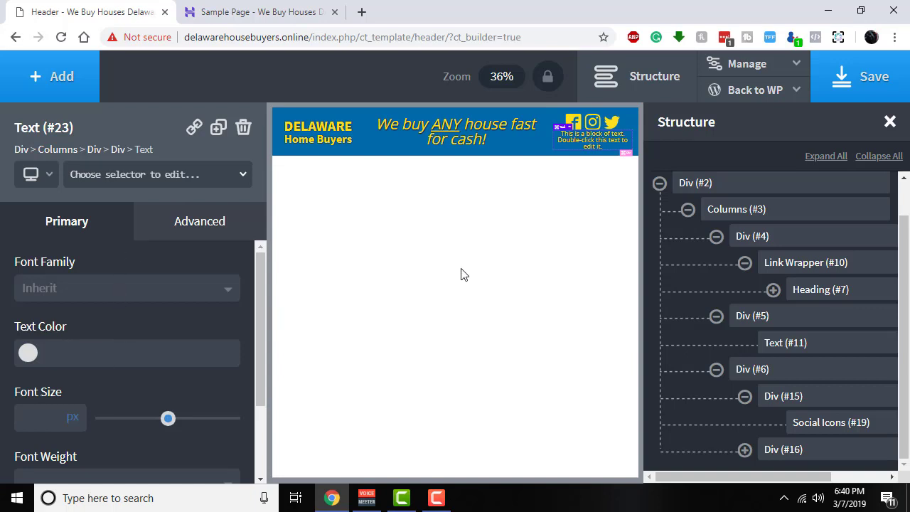
- Replace the new text block's placeholder with "CALL US:" followed by the business phone number
double_click(579, 142)
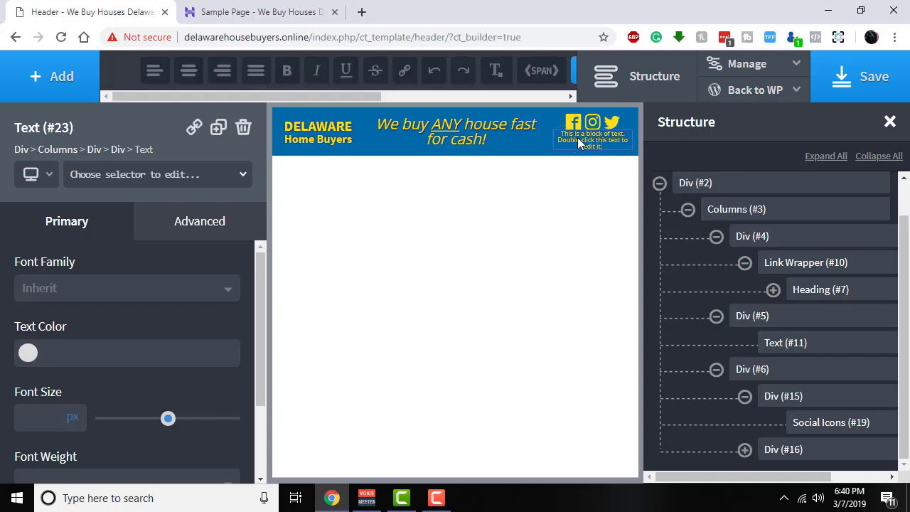
triple_click(581, 135)
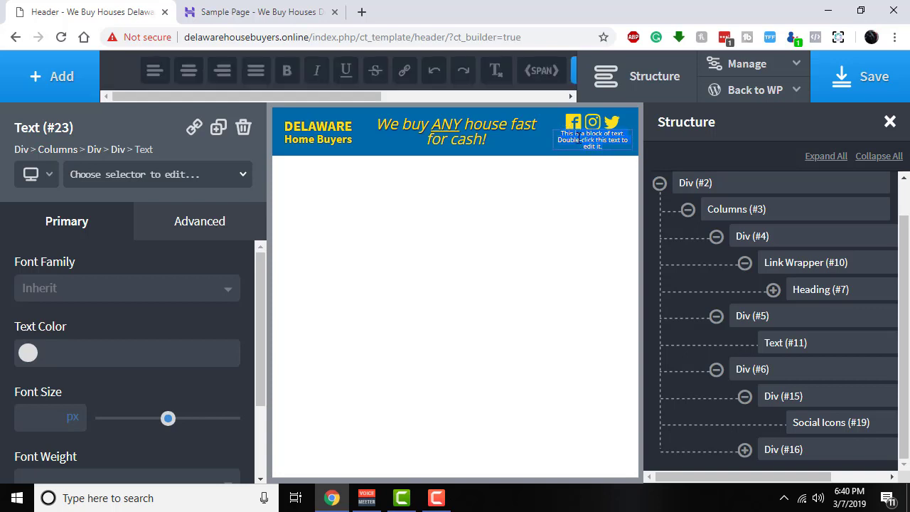
type("CALL US: 555-555-5555")
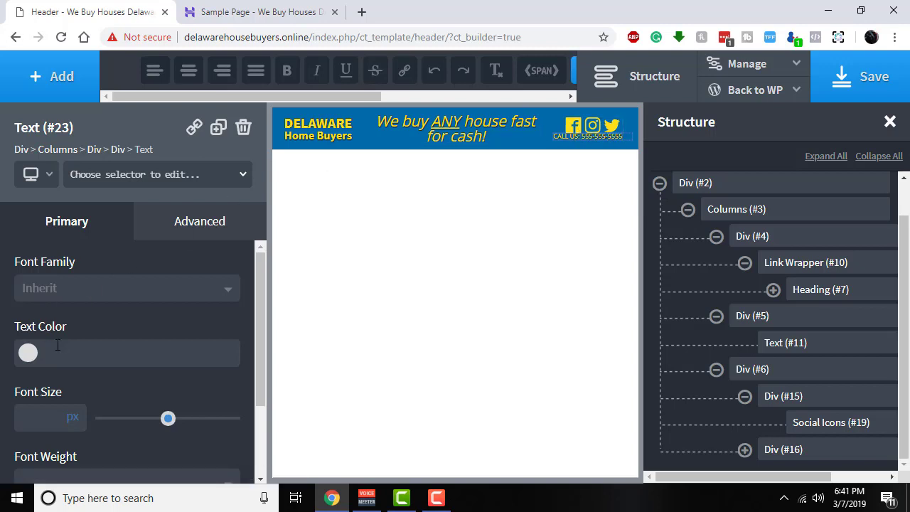
- Set Align Self to center for the "CALL US" text in its layout styles
left_click(165, 221)
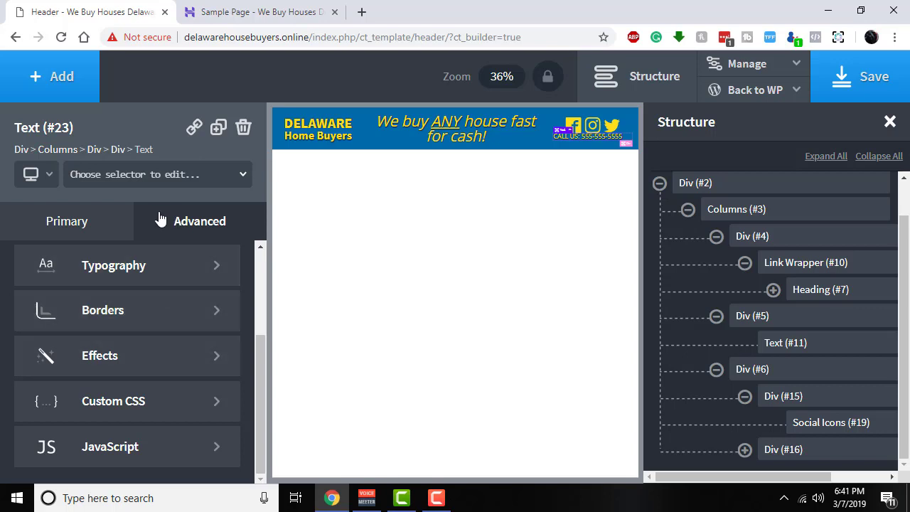
left_click(122, 270)
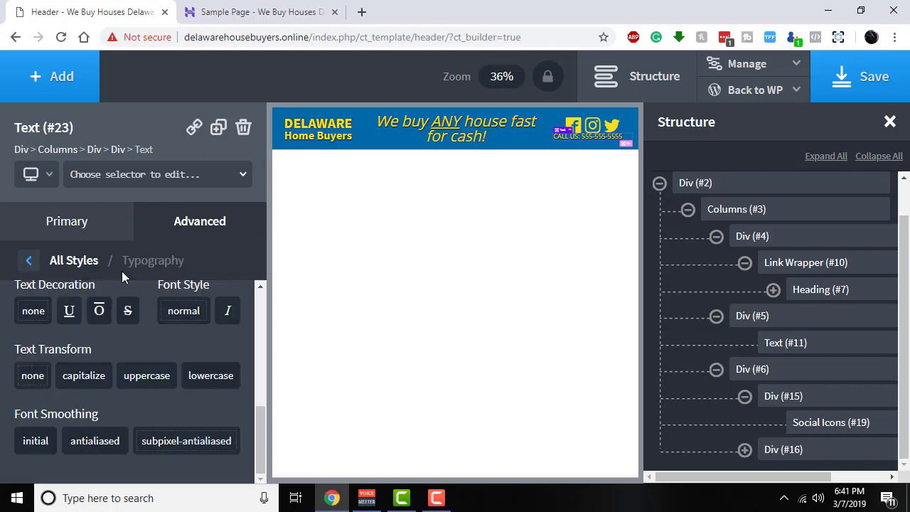
left_click(183, 223)
scroll(146, 284, "up", 3)
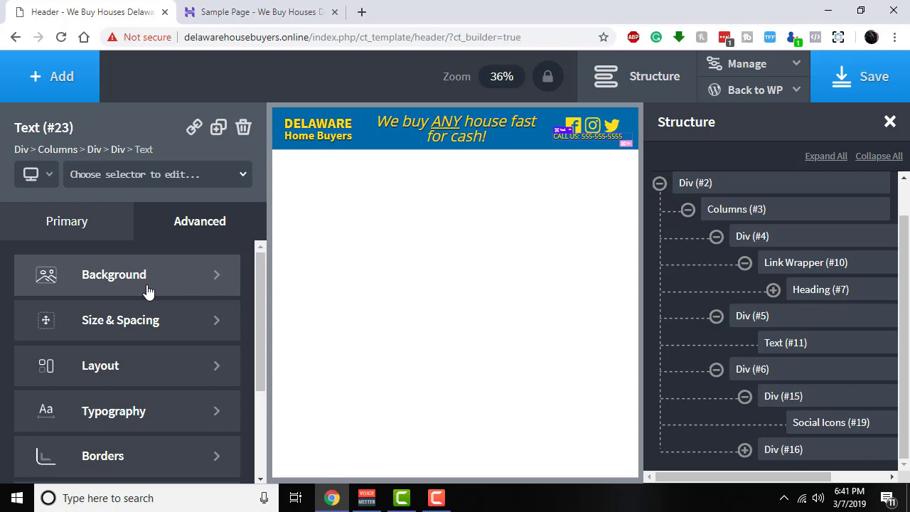
left_click(121, 365)
scroll(122, 369, "down", 3)
scroll(121, 369, "down", 3)
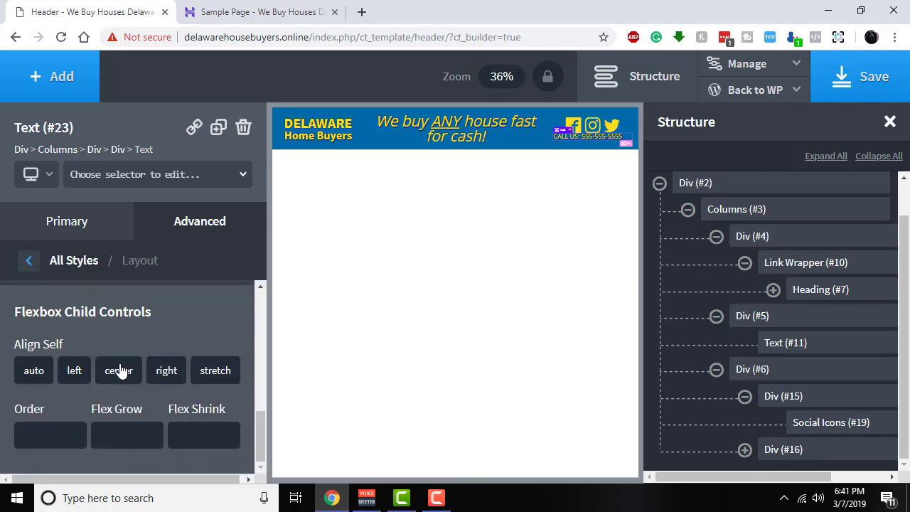
left_click(119, 370)
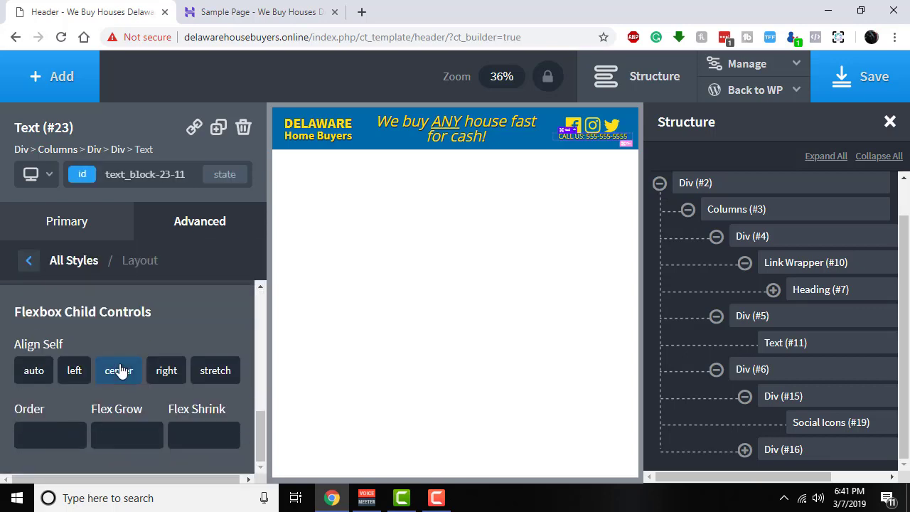
left_click(198, 221)
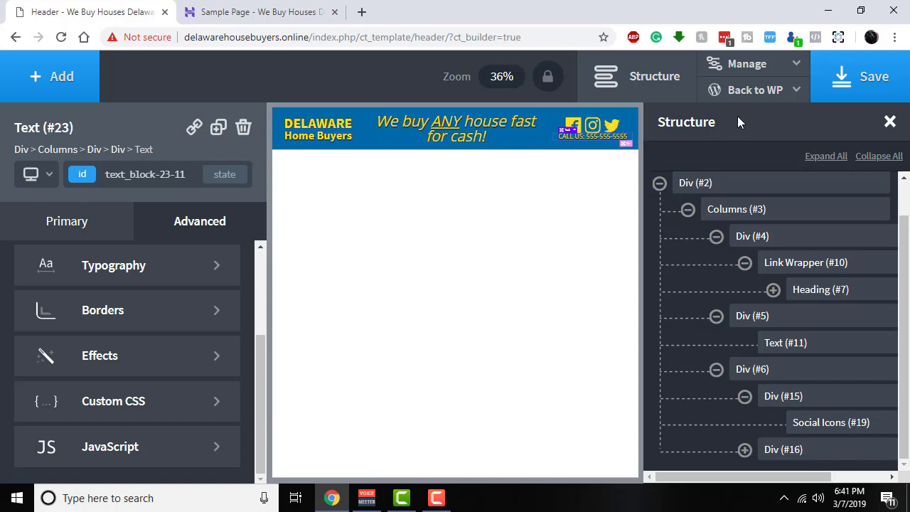
- Save the header template and reload the live Sample Page to check the third column's contents
left_click(832, 93)
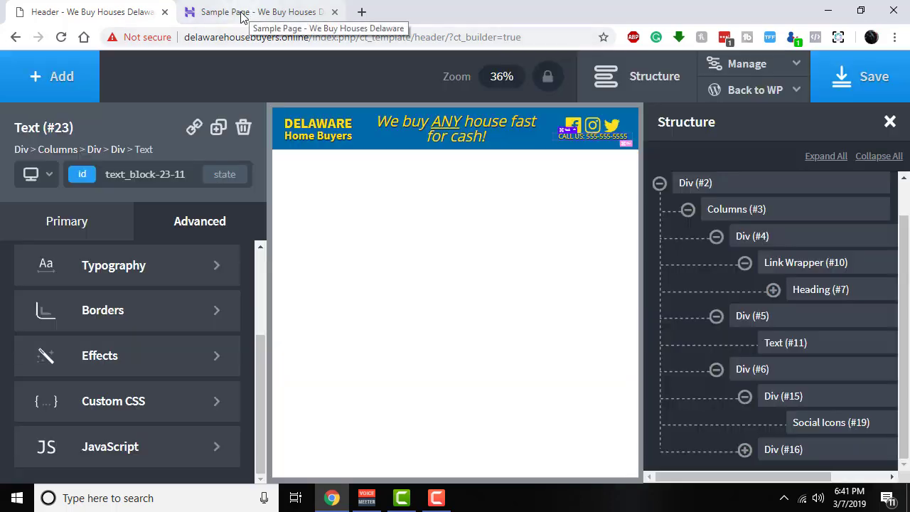
left_click(240, 14)
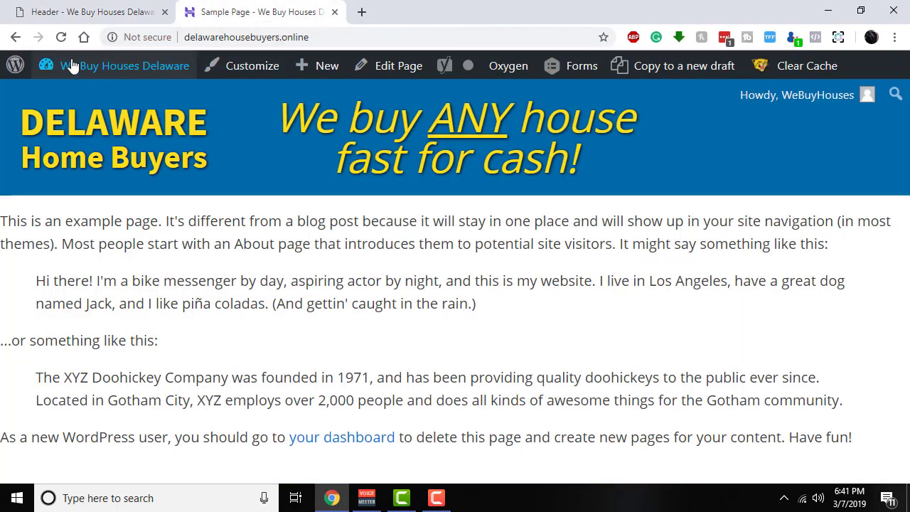
left_click(62, 37)
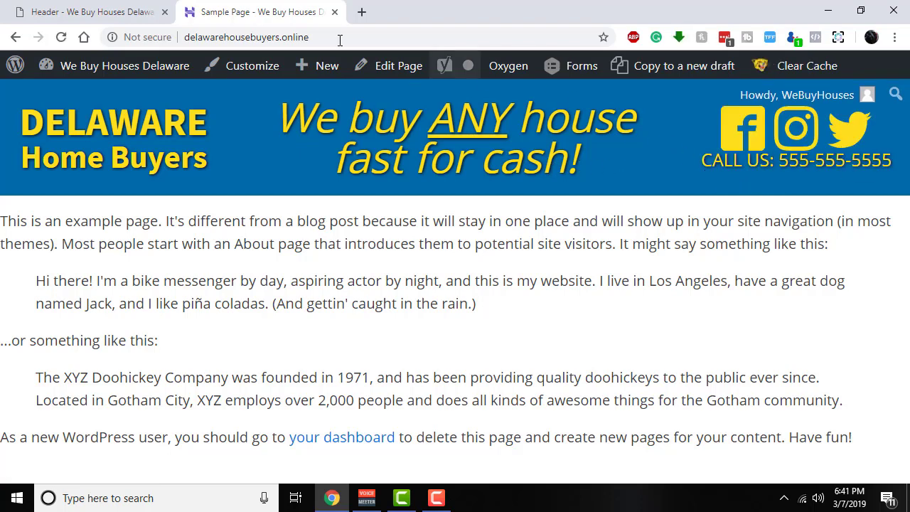
- Return to the Header template in Oxygen and set the "CALL US" text's top padding to 10 px
left_click(117, 15)
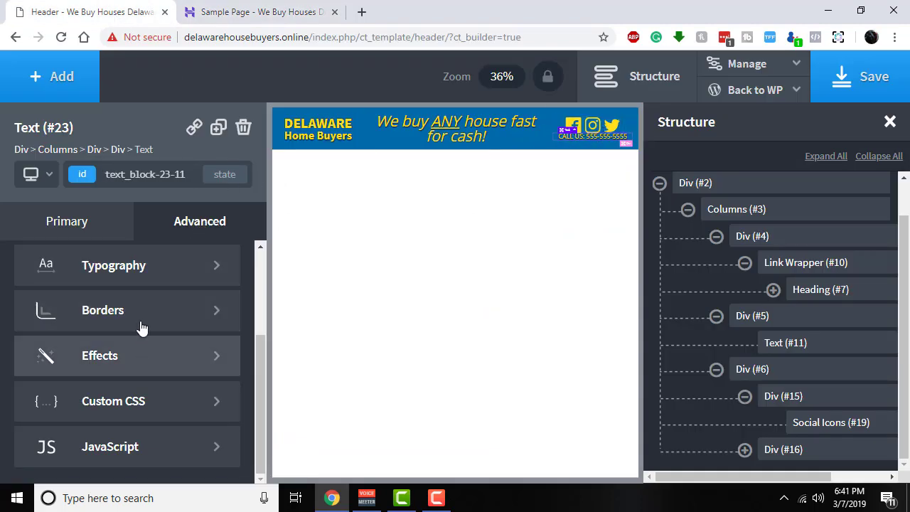
scroll(147, 310, "up", 3)
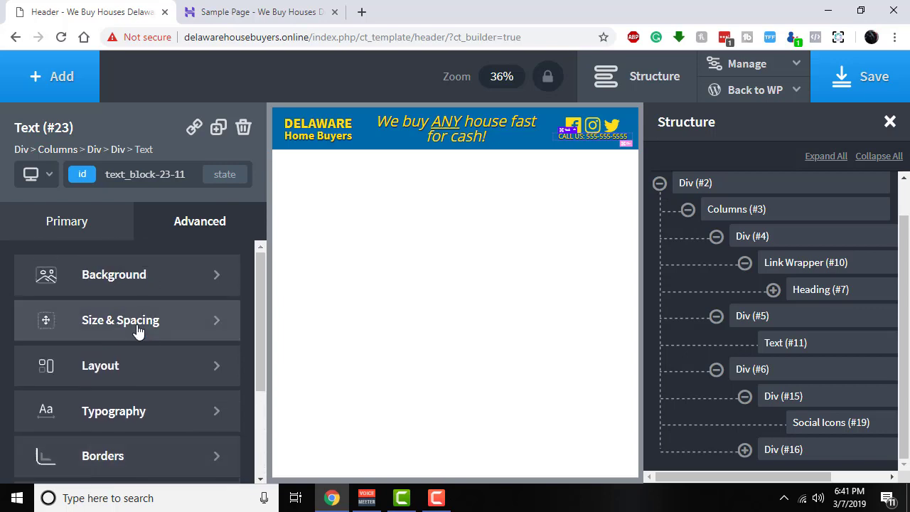
left_click(138, 330)
left_click(67, 332)
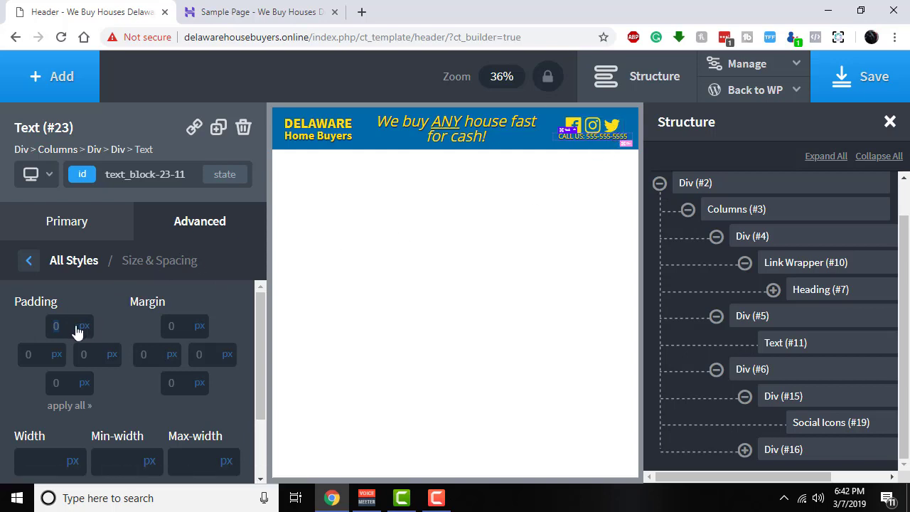
type("10")
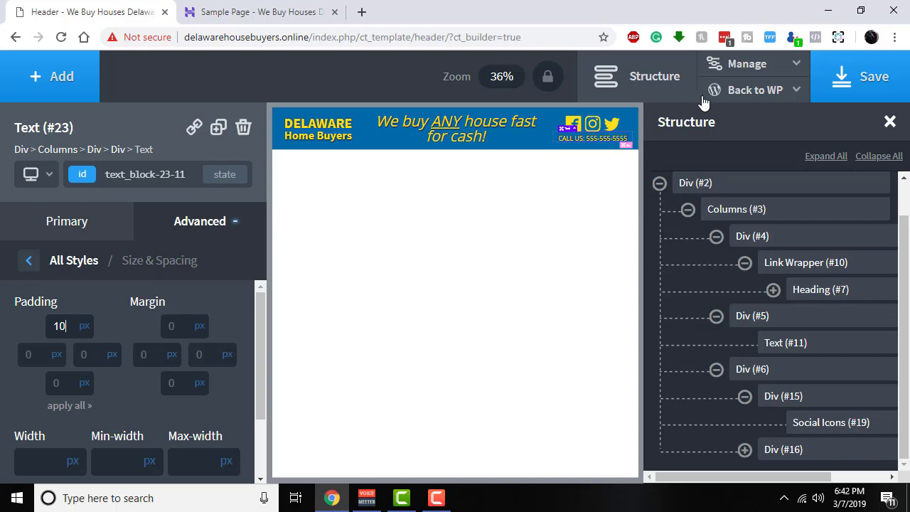
- Save the header template and reload the live Sample Page to check the spacing above the "CALL US" line
left_click(828, 77)
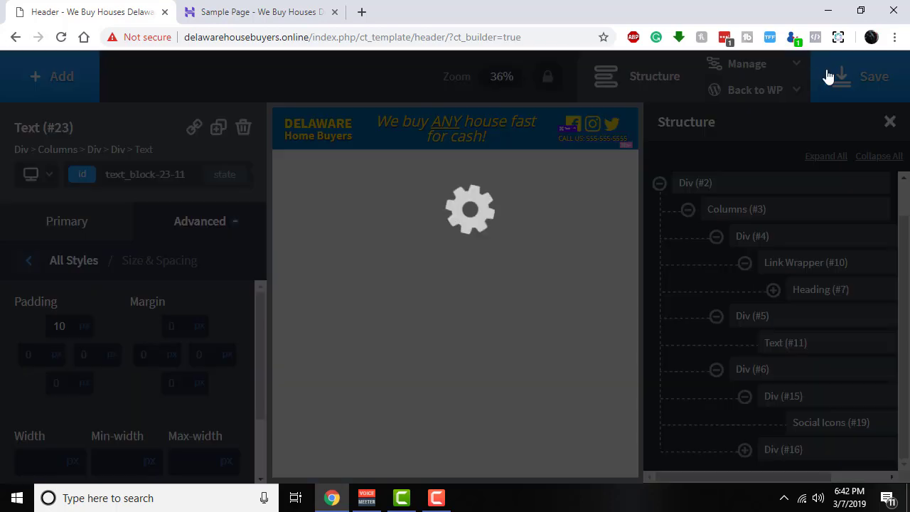
left_click(279, 11)
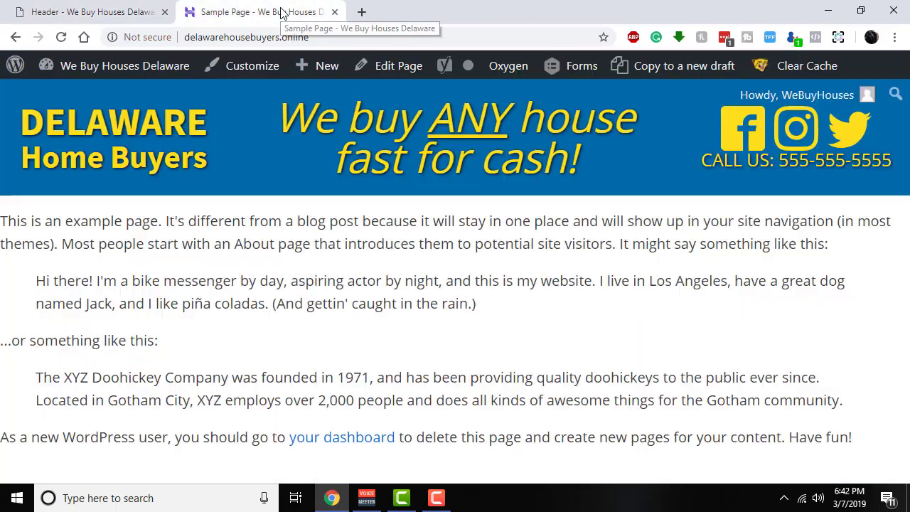
left_click(61, 37)
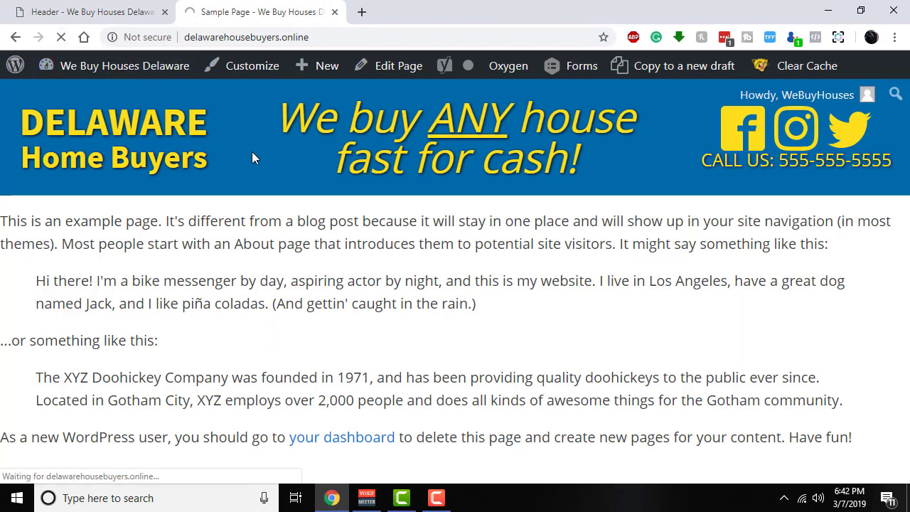